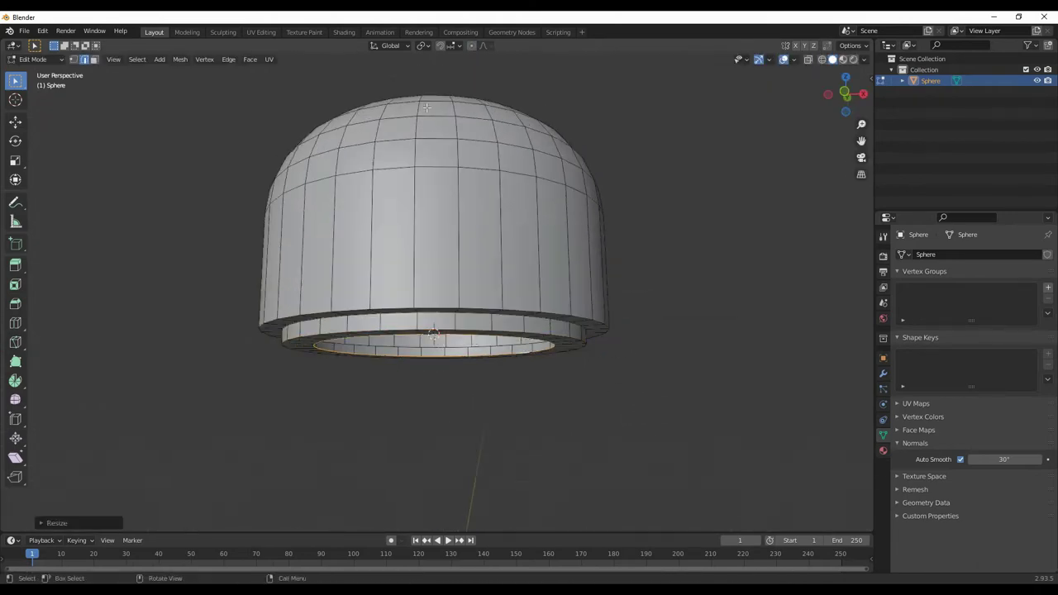
Step: Resize the bottom ring, flip the lower hemisphere 180° in front view, and add an eye-cutting cylinder
click(662, 267)
key(KP_1)
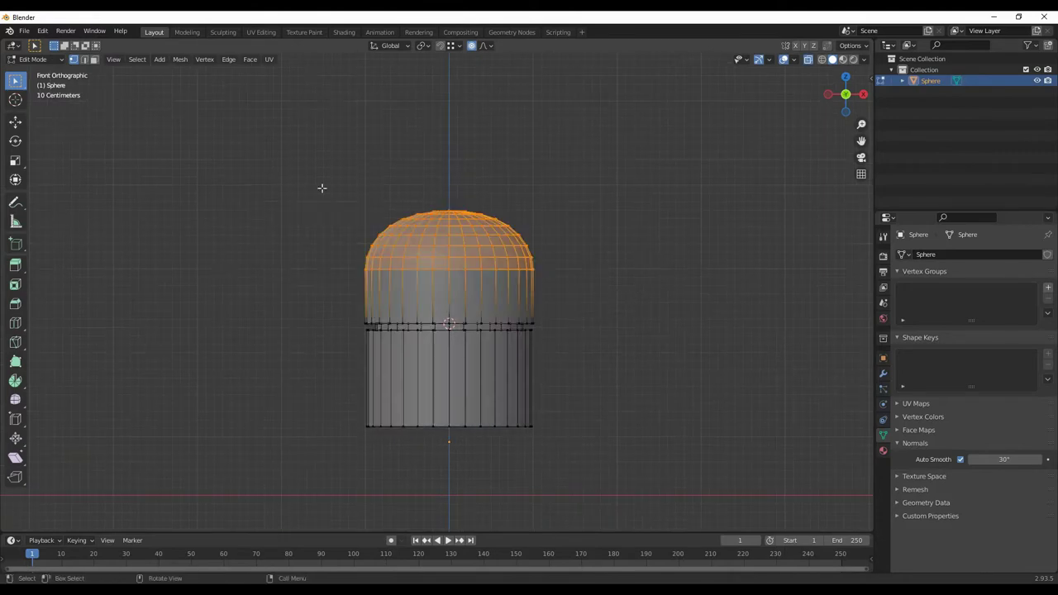
click(583, 441)
key(KP_Decimal)
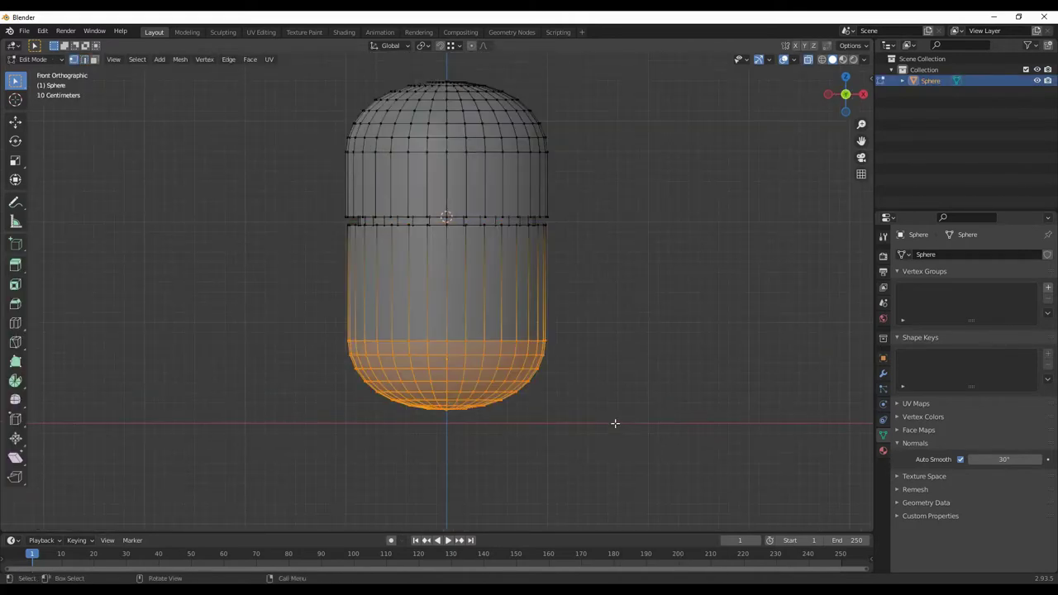
shift+scroll(575, 394, down, 3)
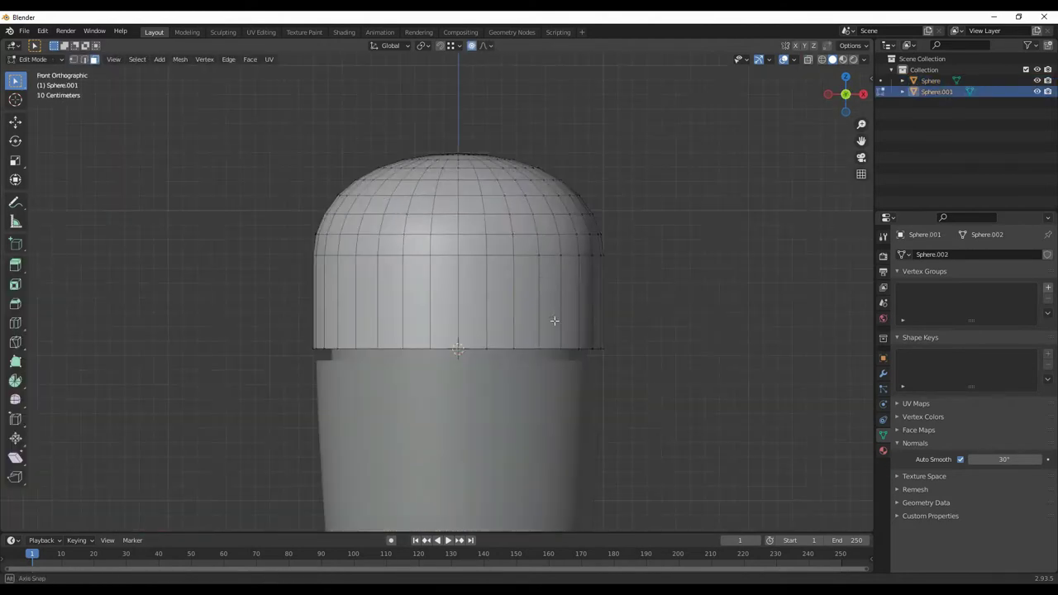
click(741, 413)
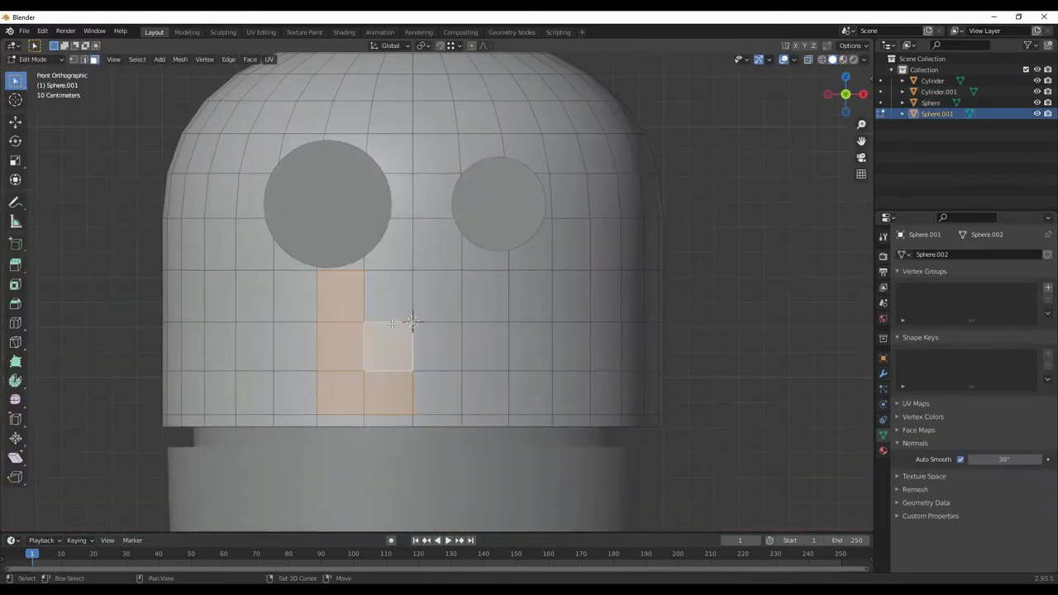
Step: Separate the selected face faces into their own panel object with P > Selection
scroll(522, 378, down, 3)
middle_drag(581, 295, 619, 295)
scroll(619, 295, up, 4)
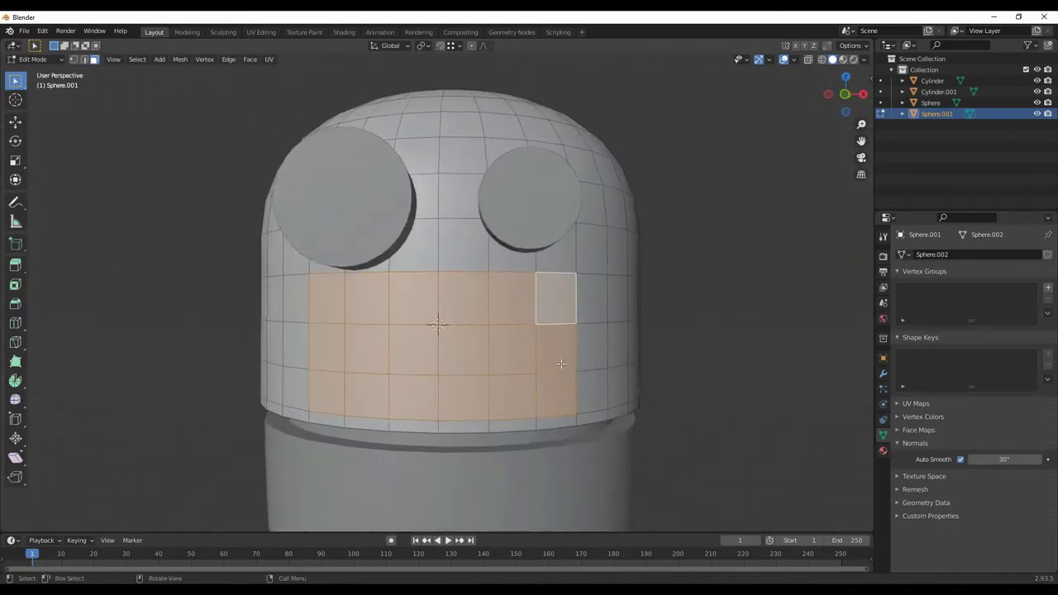
key(p)
click(631, 385)
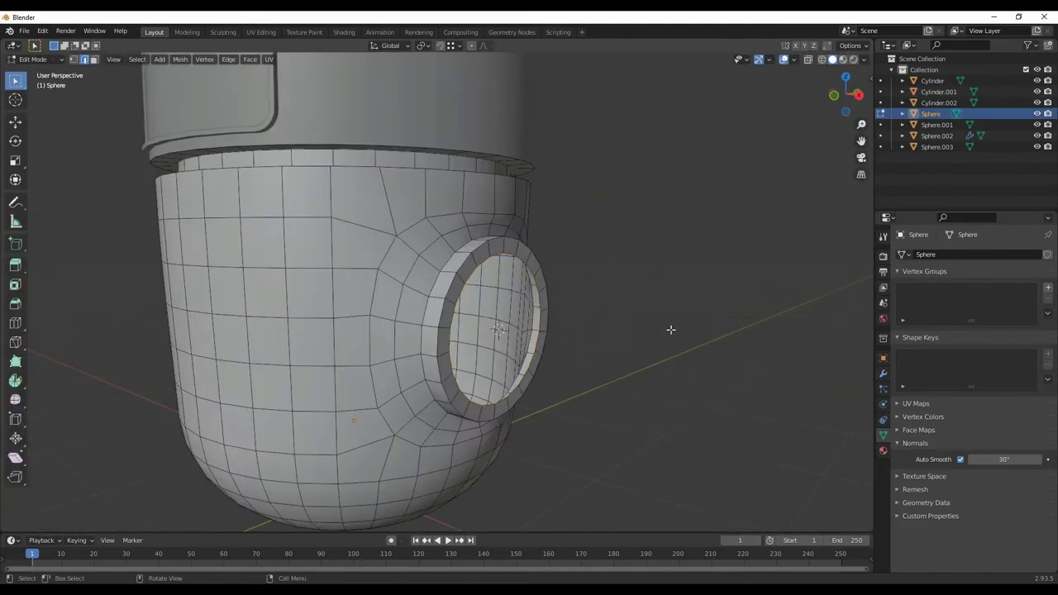
Step: Add a cylinder rotated 90° on X, scaled down and moved into the side socket
key(Tab)
key(shift+a)
click(692, 394)
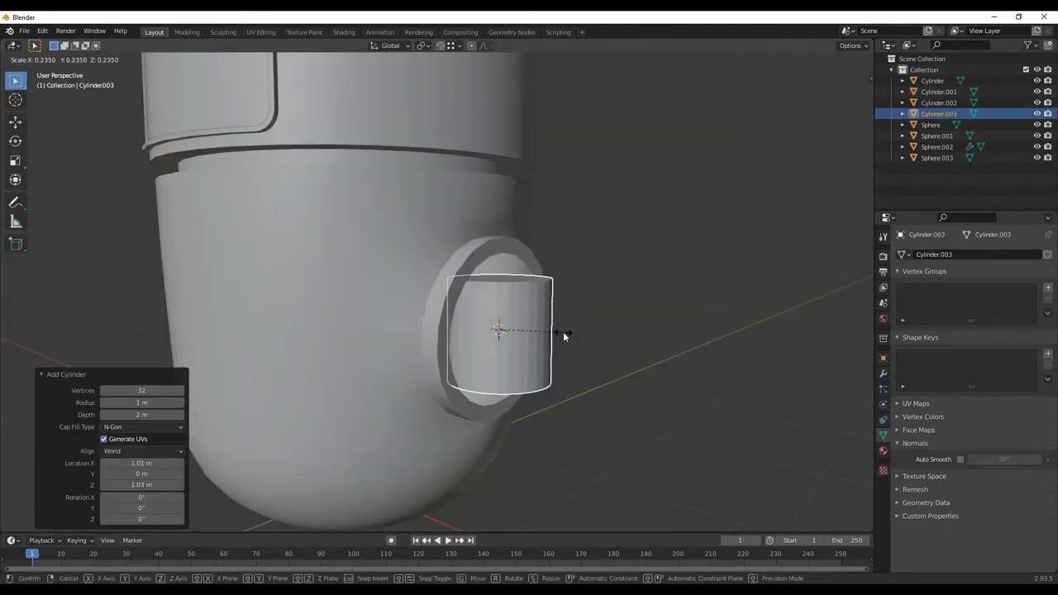
key(r)
key(x)
key(9)
key(0)
key(Return)
key(KP_1)
key(g)
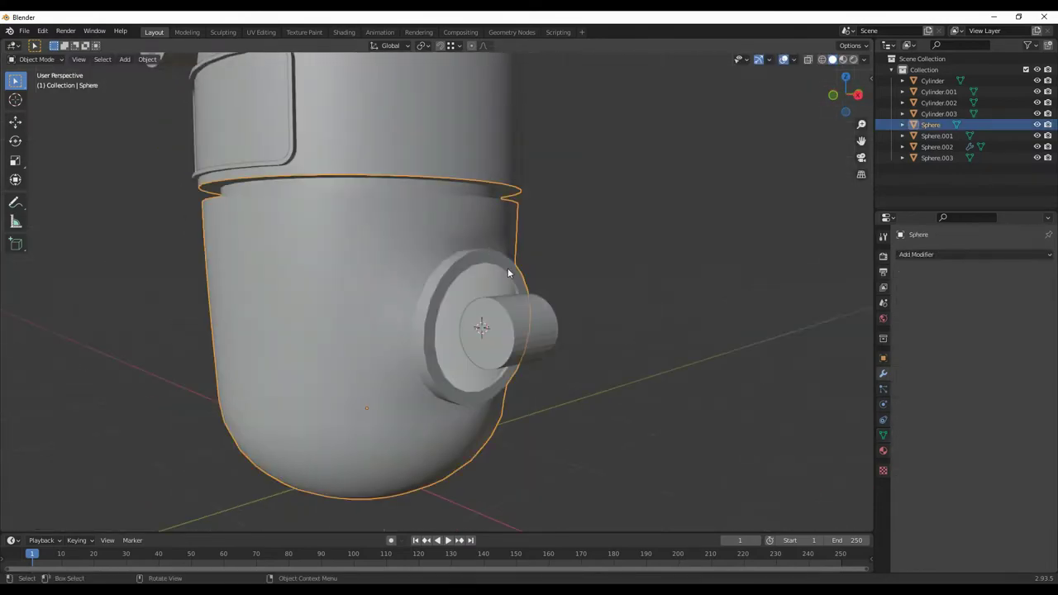
Step: Shade the body smooth and shape the arm by moving vertices along X and an edge loop along Z
right_click(682, 237)
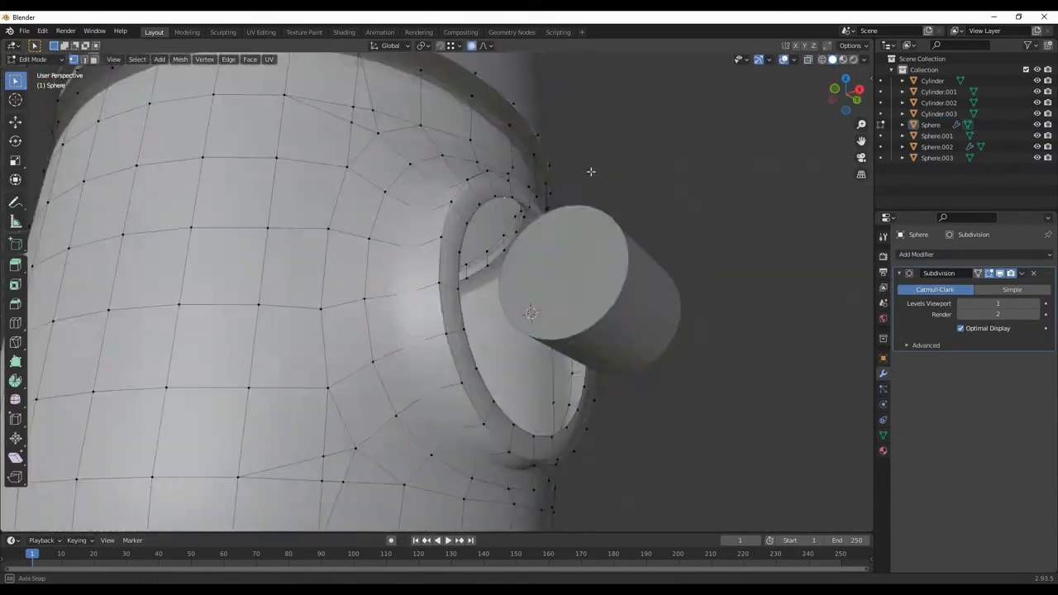
key(g)
key(x)
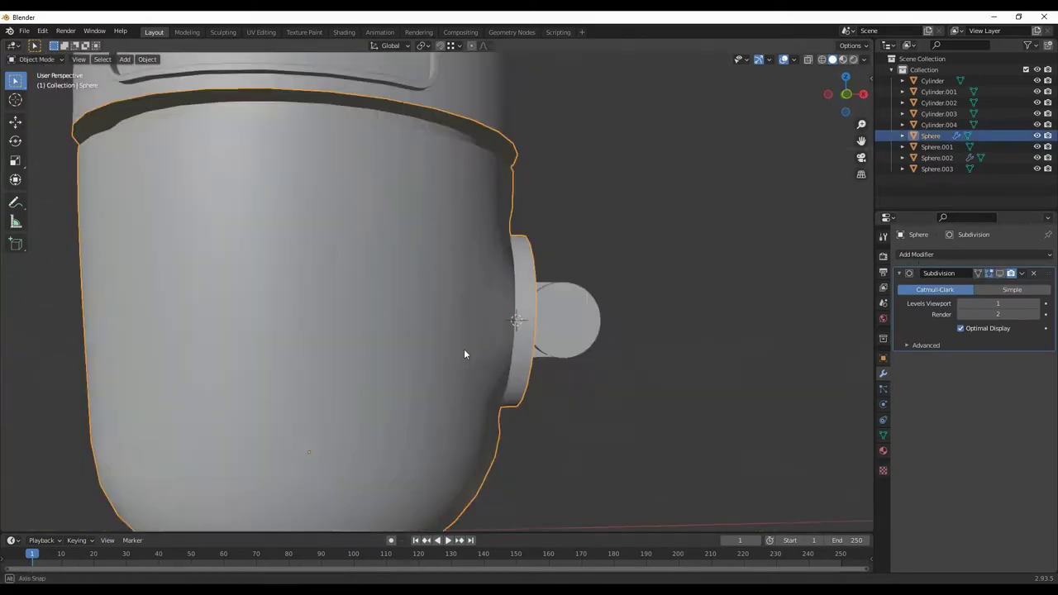
key(alt+z)
key(g)
key(z)
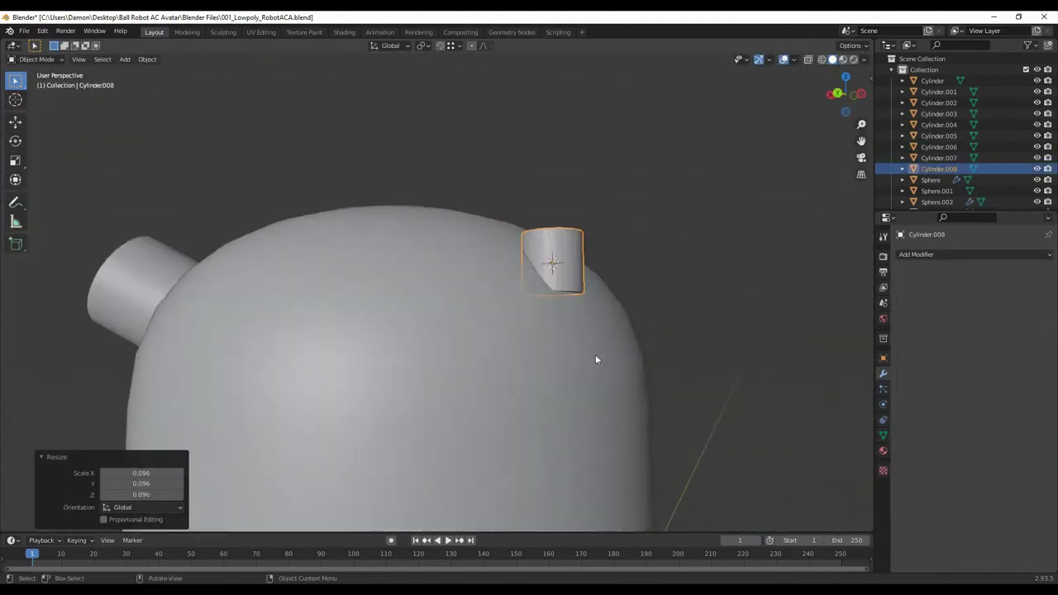
Step: Scale the short cylinder on the head down into an antenna stub
middle_drag(595, 360, 574, 295)
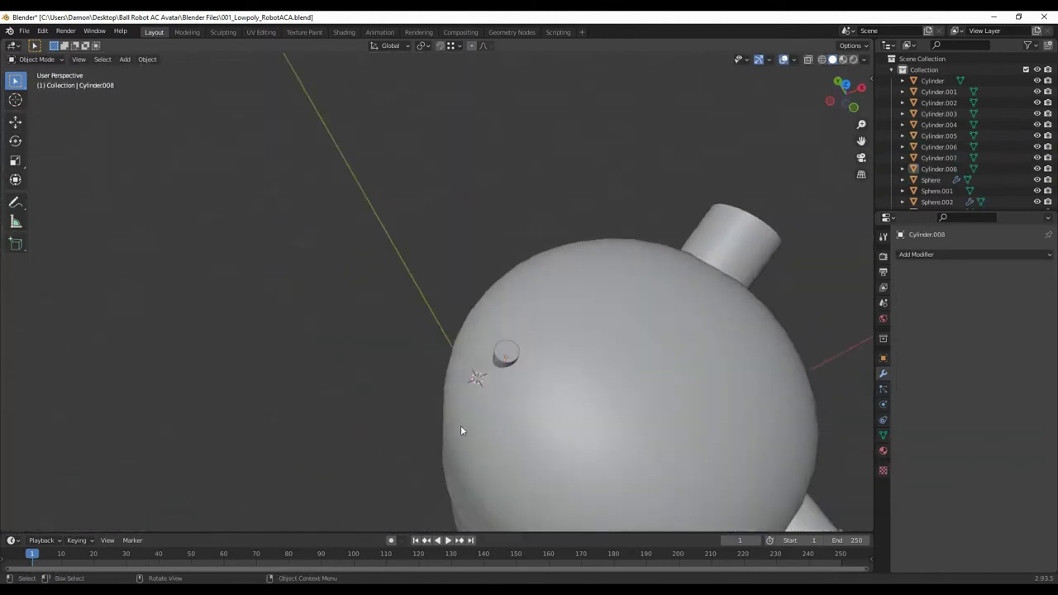
scroll(461, 425, down, 4)
scroll(454, 351, up, 6)
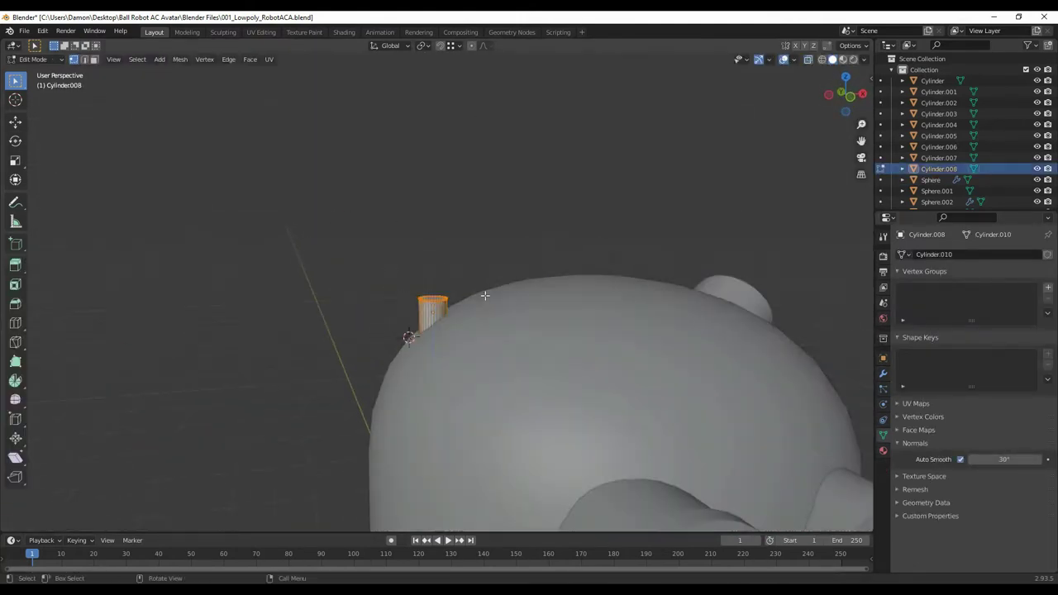
mouse_move(588, 373)
middle_down()
mouse_move(491, 356)
mouse_move(580, 366)
middle_up()
click(517, 199)
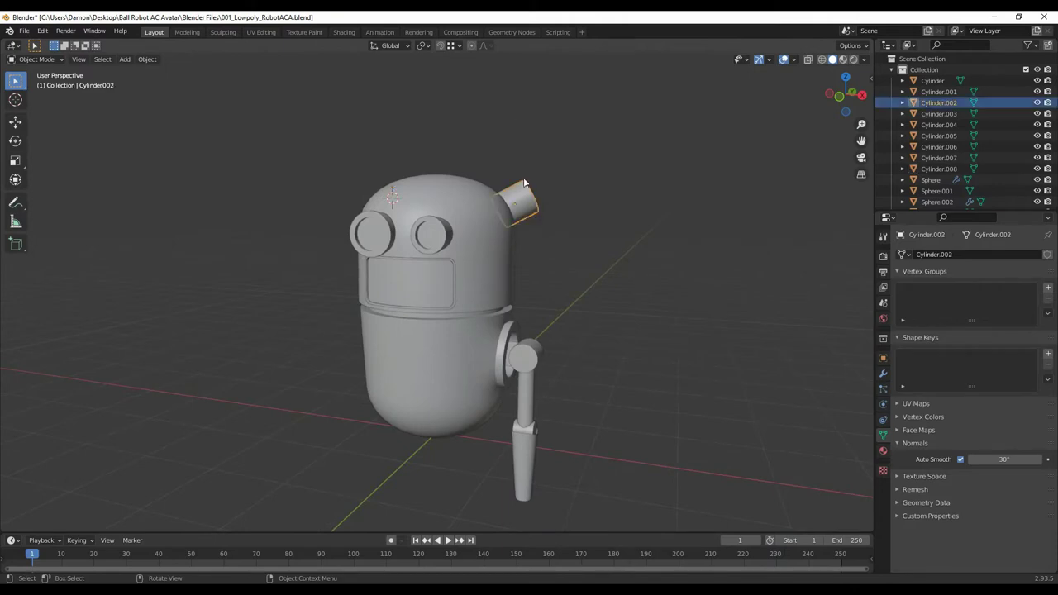
key(Tab)
scroll(471, 269, up, 4)
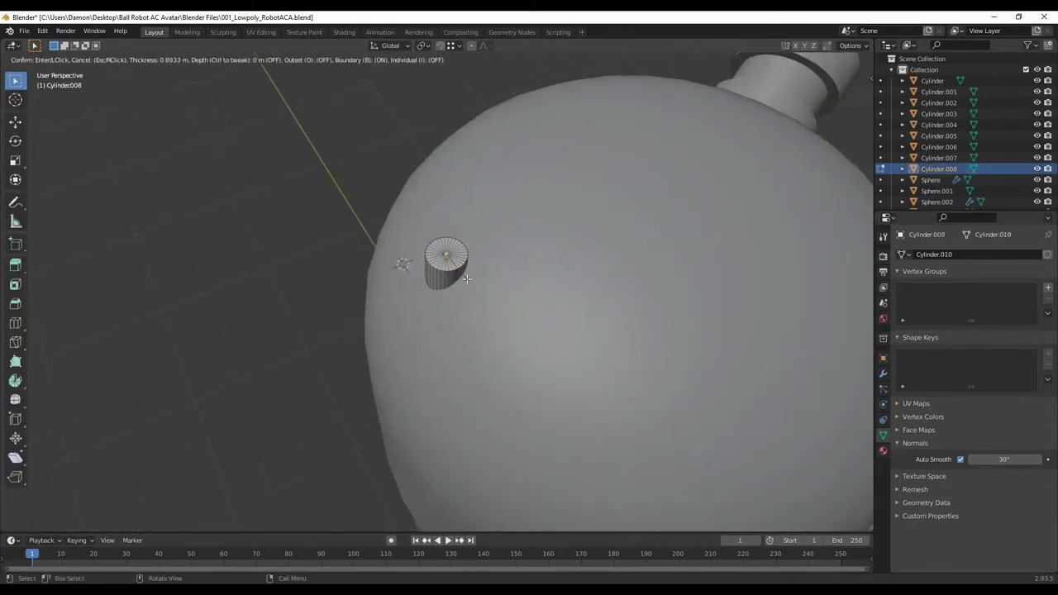
key(s)
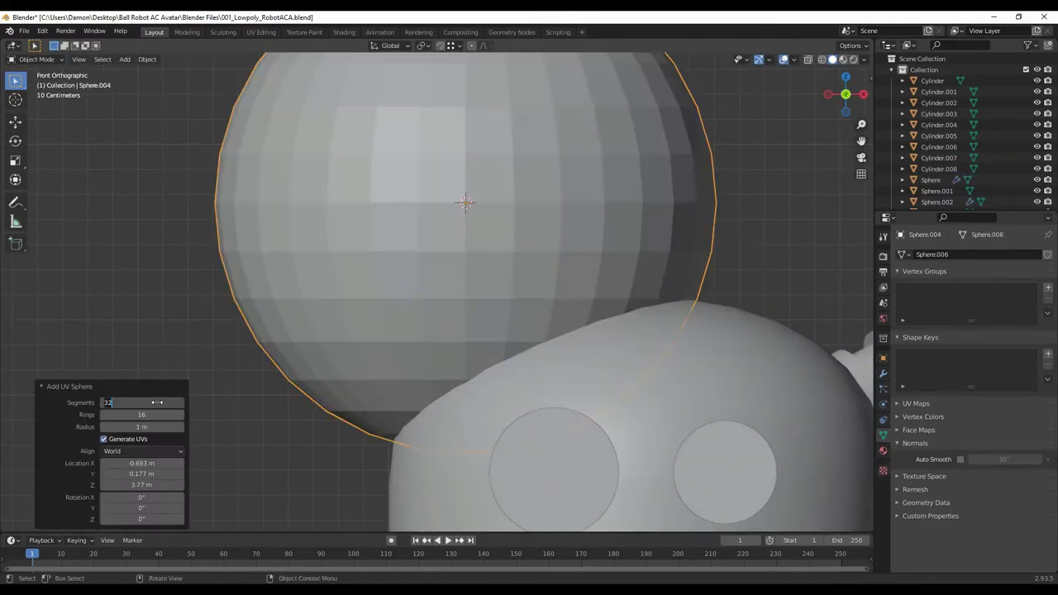
Step: Scale the new UV sphere down to sit as a ball on the antenna tip
key(Return)
key(s)
click(512, 256)
key(s)
middle_drag(585, 295, 623, 374)
scroll(623, 375, down, 5)
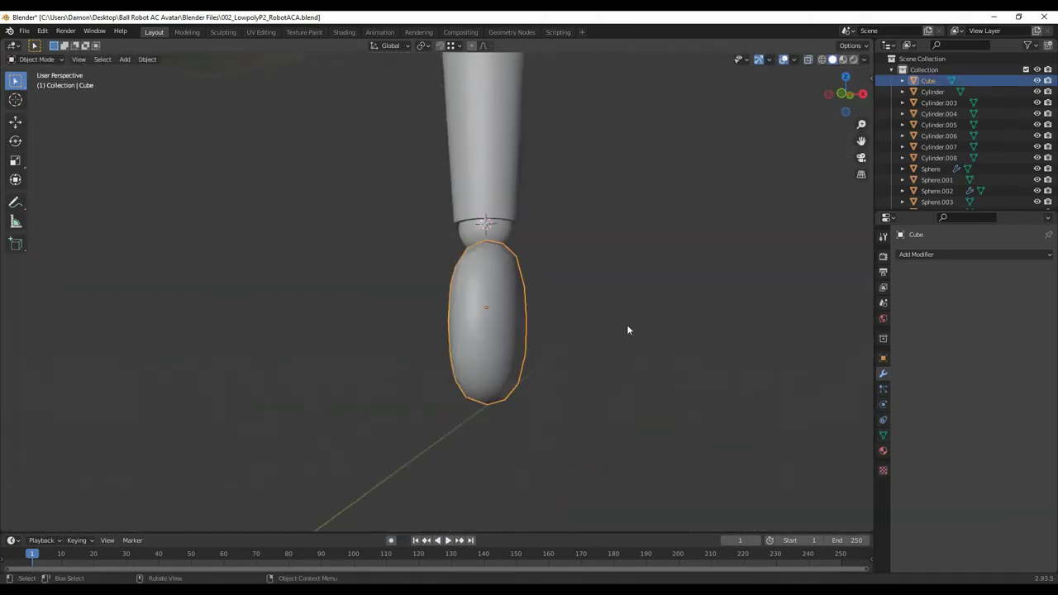
Step: Add a small ico sphere joint at a chosen vertex on the hand piece
mouse_move(470, 360)
middle_down()
mouse_move(551, 341)
mouse_move(500, 310)
middle_up()
key(Tab)
key(Tab)
click(665, 411)
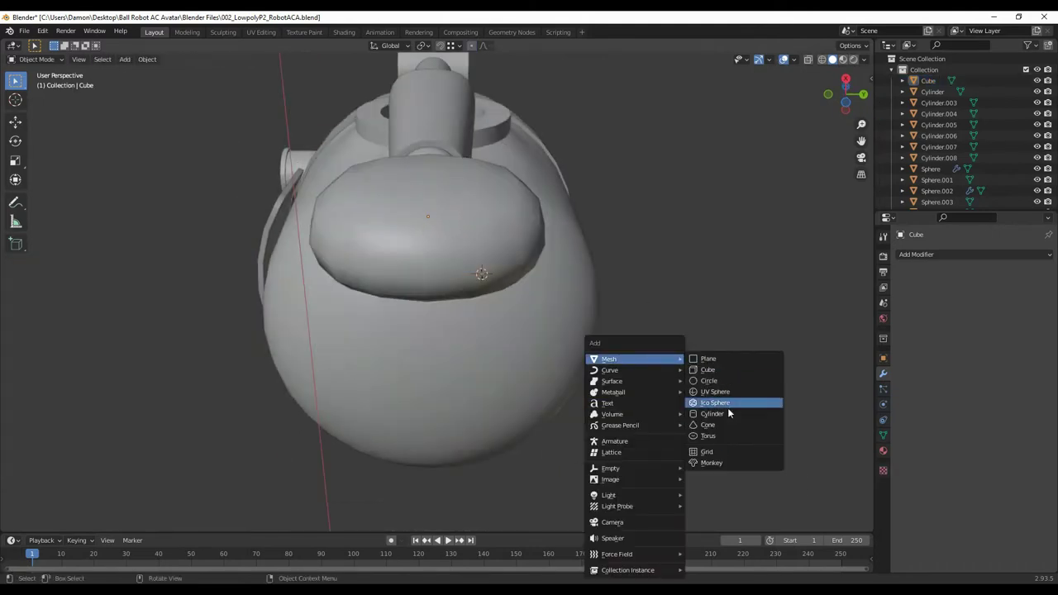
click(715, 403)
key(s)
click(530, 319)
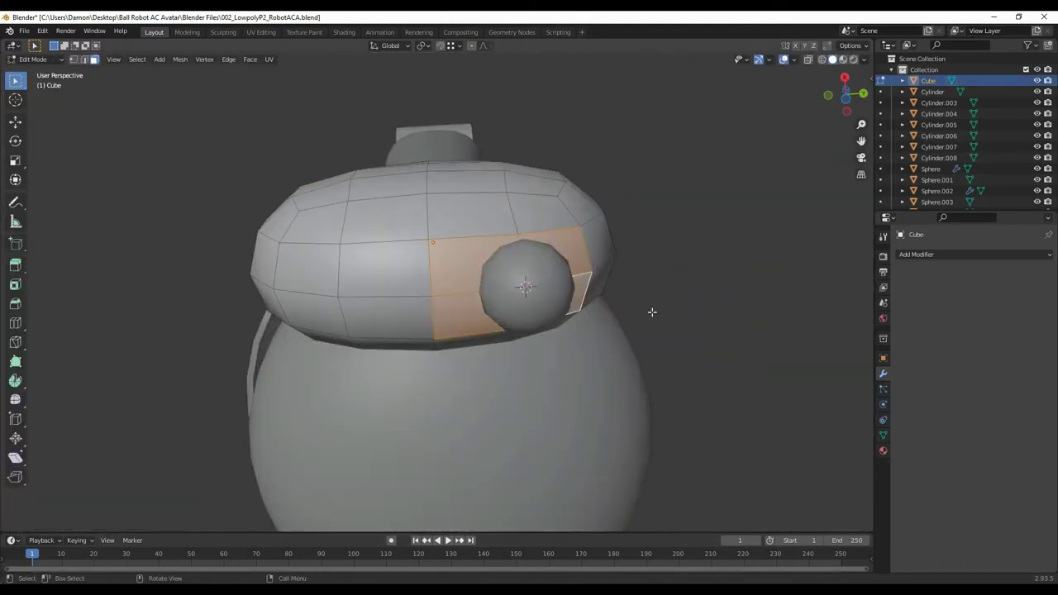
Step: Shrink the faces around the joint sphere to 0.590 and check it from the right side
key(s)
click(692, 285)
middle_drag(691, 286, 600, 454)
key(KP_3)
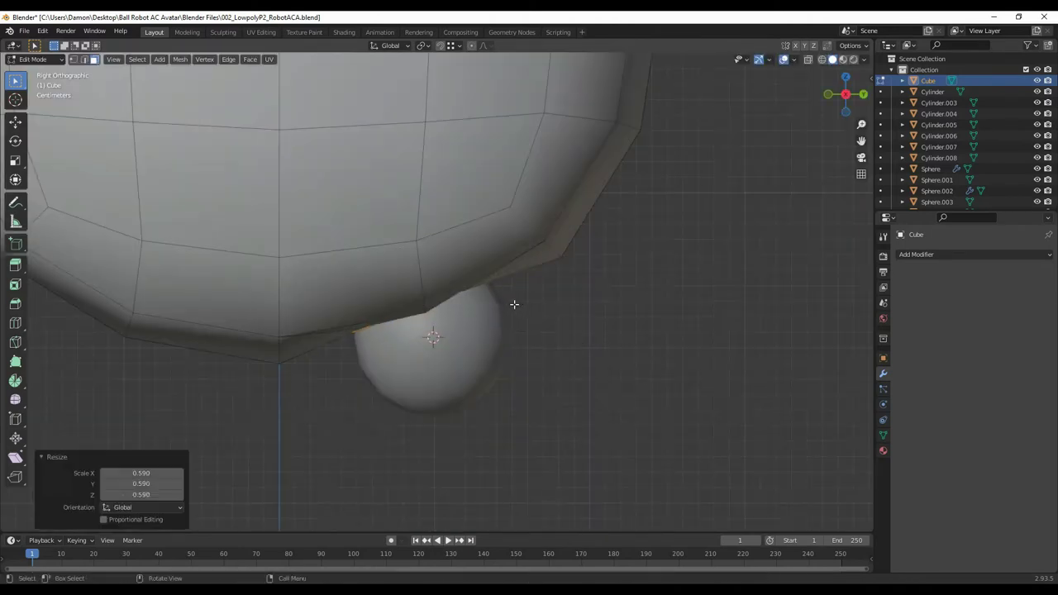
middle_drag(514, 304, 529, 338)
scroll(529, 338, down, 5)
mouse_move(441, 371)
middle_down()
mouse_move(625, 319)
mouse_move(496, 207)
middle_up()
Step: Delete half the mesh at the centre edge loop and Symmetrize it across X
key(alt+z)
key(2)
alt+click(497, 271)
key(alt+z)
key(x)
click(609, 303)
click(180, 59)
click(213, 214)
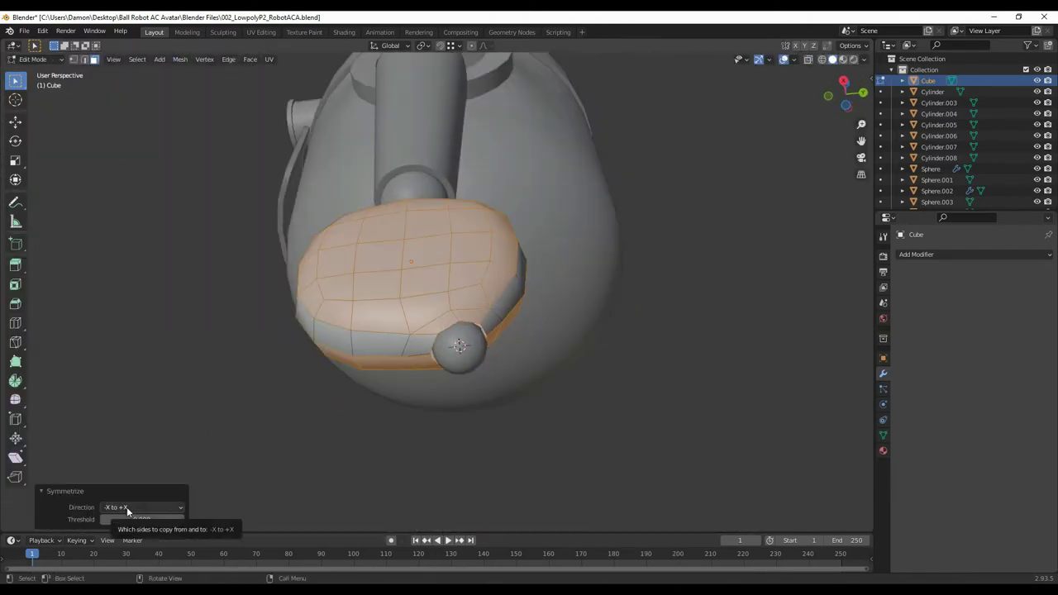
Step: Adjust the bottom vertex of the symmetrized mesh and dissolve the selected edges
mouse_move(463, 347)
middle_down()
mouse_move(496, 273)
mouse_move(463, 372)
middle_up()
key(1)
key(alt+a)
key(KP_3)
click(444, 410)
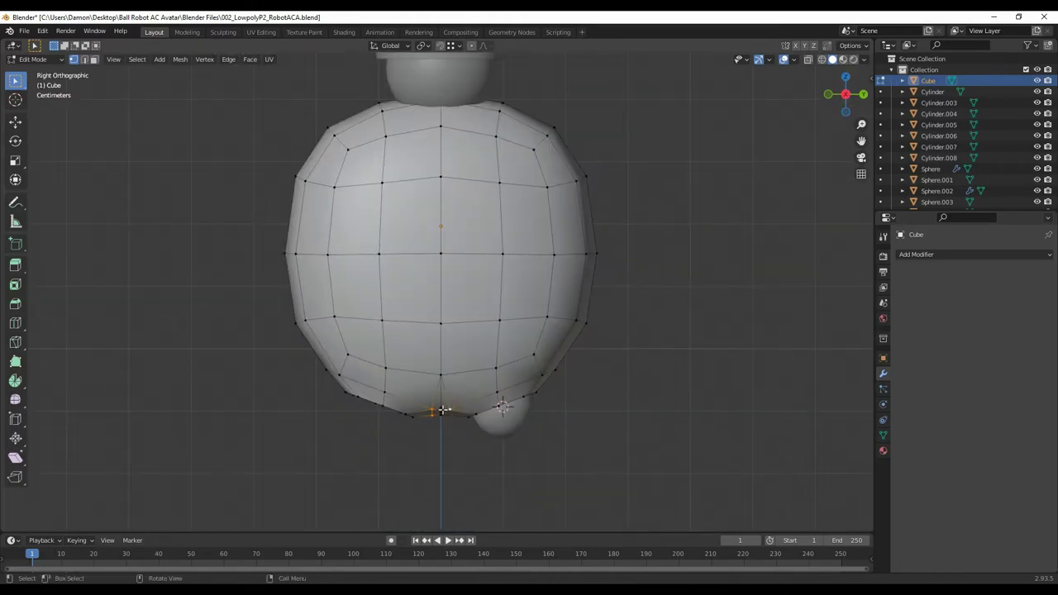
mouse_move(479, 400)
middle_down()
mouse_move(472, 355)
mouse_move(441, 451)
mouse_move(438, 413)
mouse_move(468, 286)
mouse_move(482, 350)
mouse_move(476, 390)
mouse_move(468, 333)
mouse_move(736, 368)
middle_up()
scroll(468, 286, up, 3)
key(2)
key(ctrl+x)
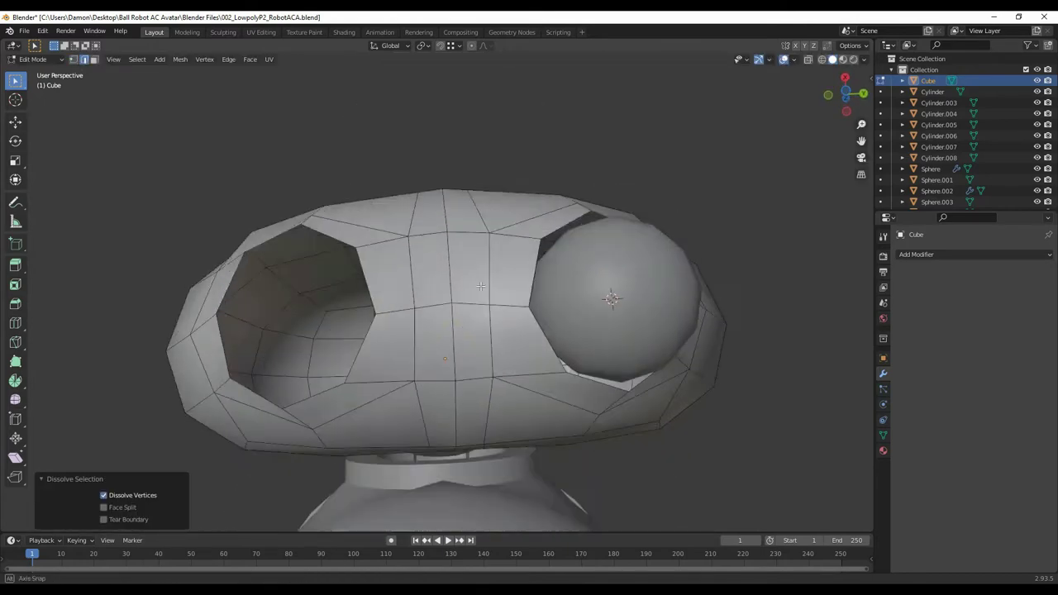
key(1)
key(a)
Step: Reposition the sphere joint in the right-side view
click(244, 61)
key(KP_3)
scroll(637, 424, up, 2)
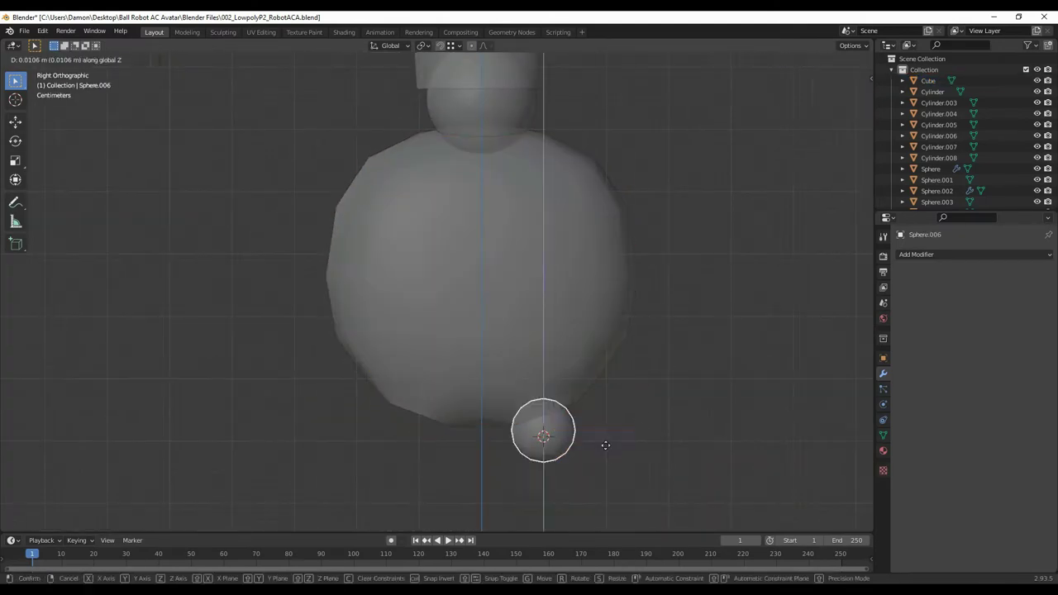
click(605, 446)
mouse_move(605, 446)
middle_down()
mouse_move(529, 384)
mouse_move(526, 360)
middle_up()
Step: Inset a face on the hand piece, then rotate and scale the inset face
click(526, 359)
key(Tab)
click(500, 317)
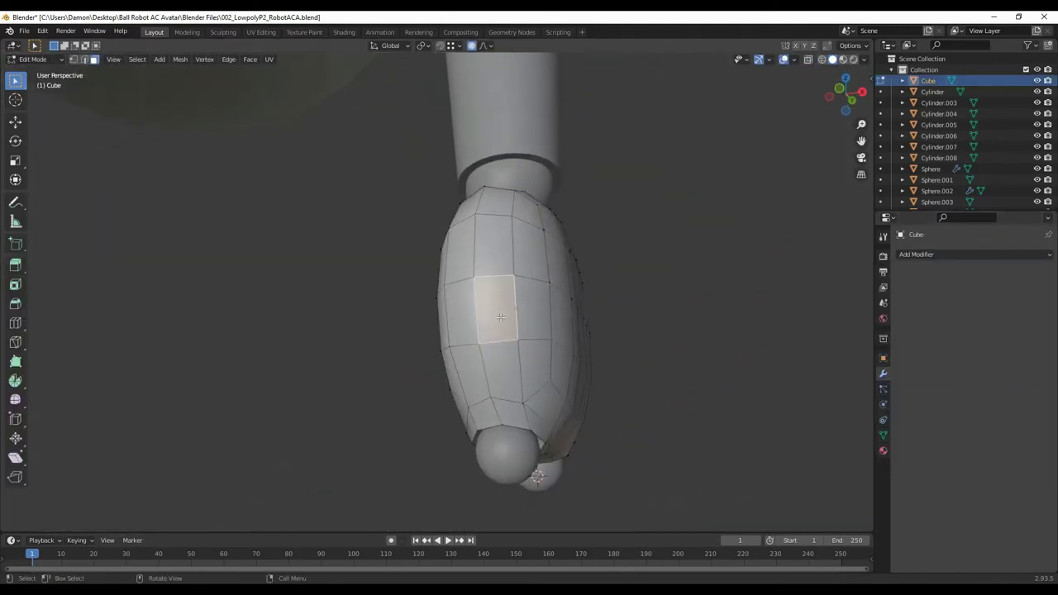
key(i)
click(529, 347)
key(r)
click(733, 385)
key(s)
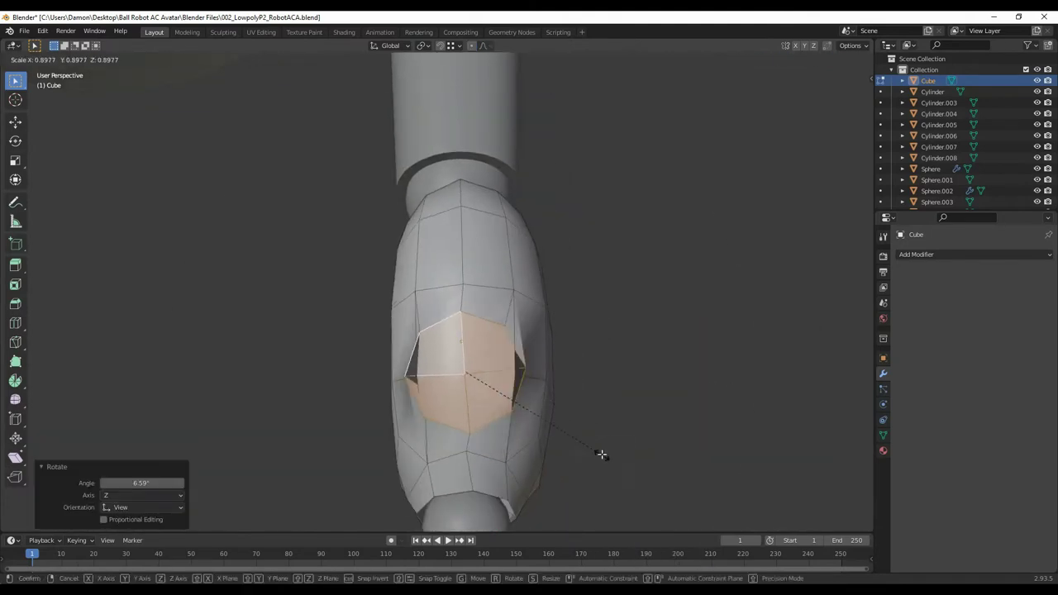
Step: Slide a hand vertex along its edge with Shift+V
key(1)
key(shift+v)
click(496, 347)
middle_drag(495, 347, 647, 426)
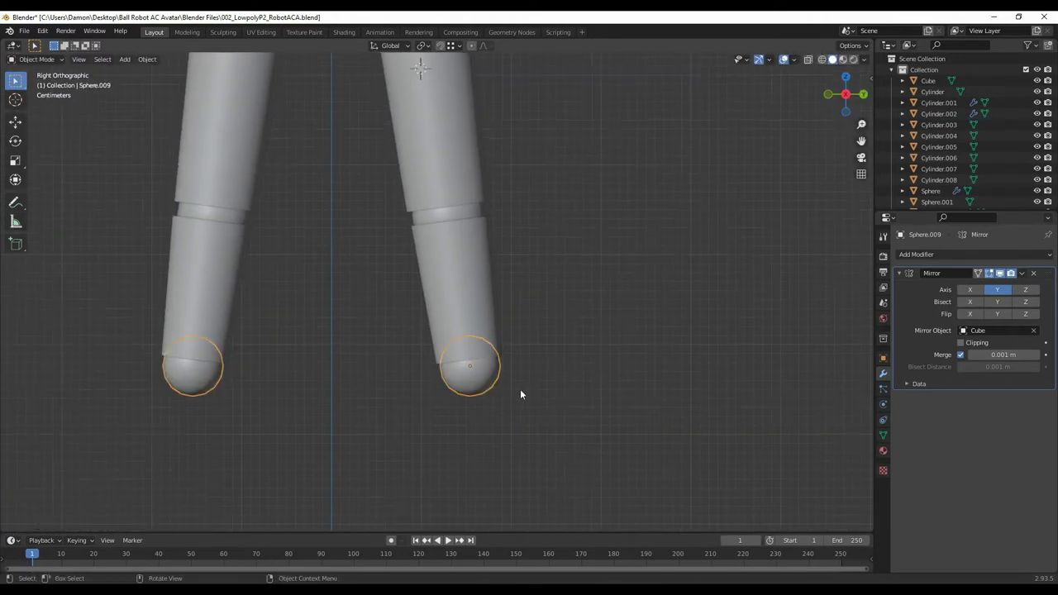
Step: Duplicate a cylinder and move it into place as the lower leg
key(shift+d)
click(584, 410)
key(Tab)
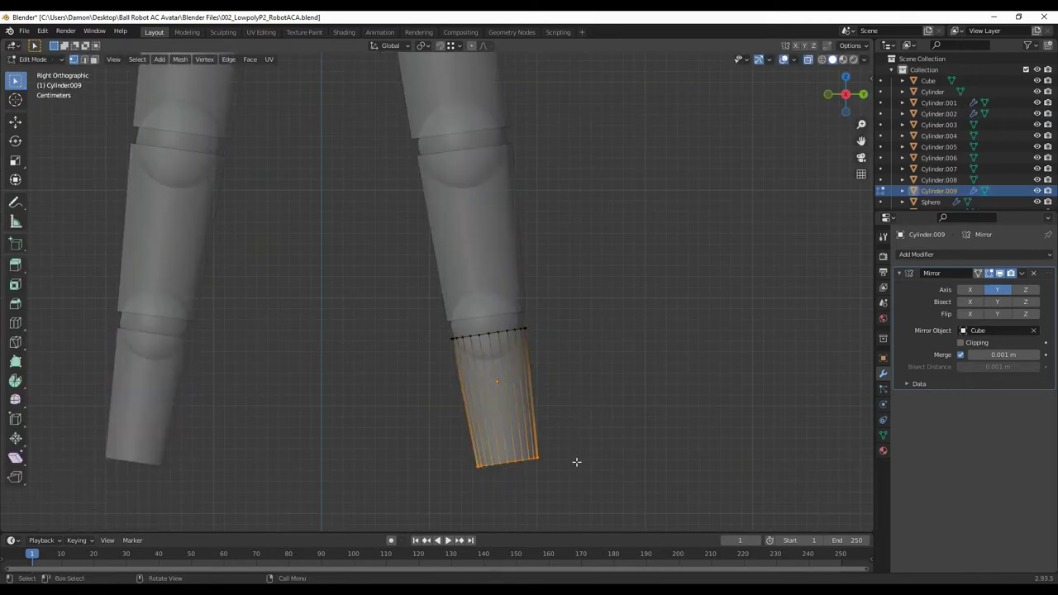
click(569, 407)
middle_drag(568, 408, 571, 439)
Step: Add a loop cut near the leg's end, taper the end loop, and fill the opening
key(ctrl+r)
click(493, 325)
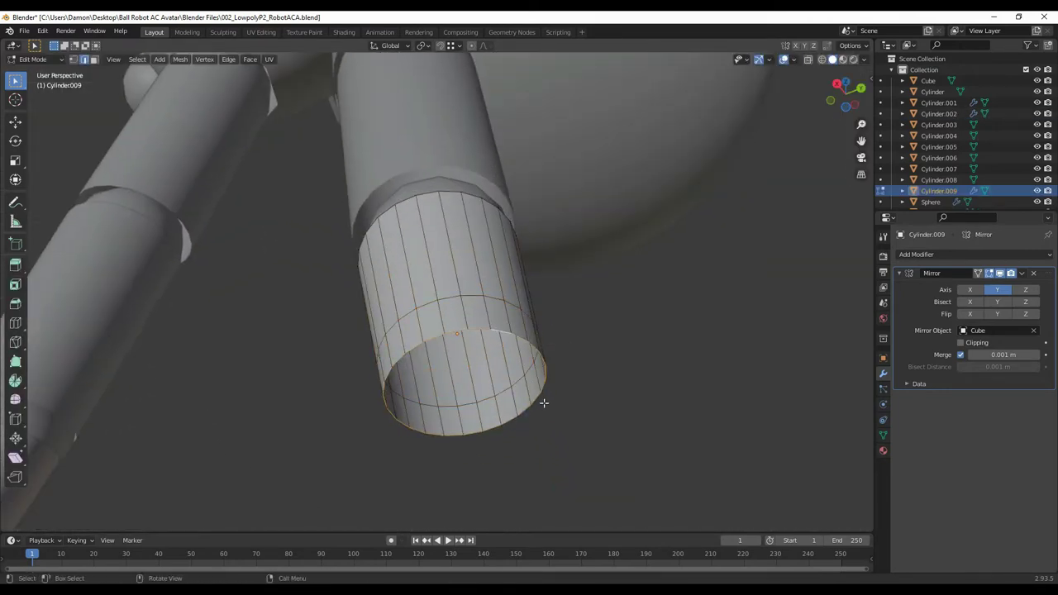
key(s)
click(590, 444)
key(s)
click(496, 383)
mouse_move(496, 383)
middle_down()
mouse_move(496, 366)
mouse_move(600, 313)
mouse_move(615, 410)
mouse_move(466, 244)
middle_up()
key(f)
key(Tab)
key(Tab)
key(Tab)
key(Tab)
key(Tab)
Step: Inspect both legs from the side and select the foot sphere
right_click(501, 414)
middle_drag(502, 414, 494, 309)
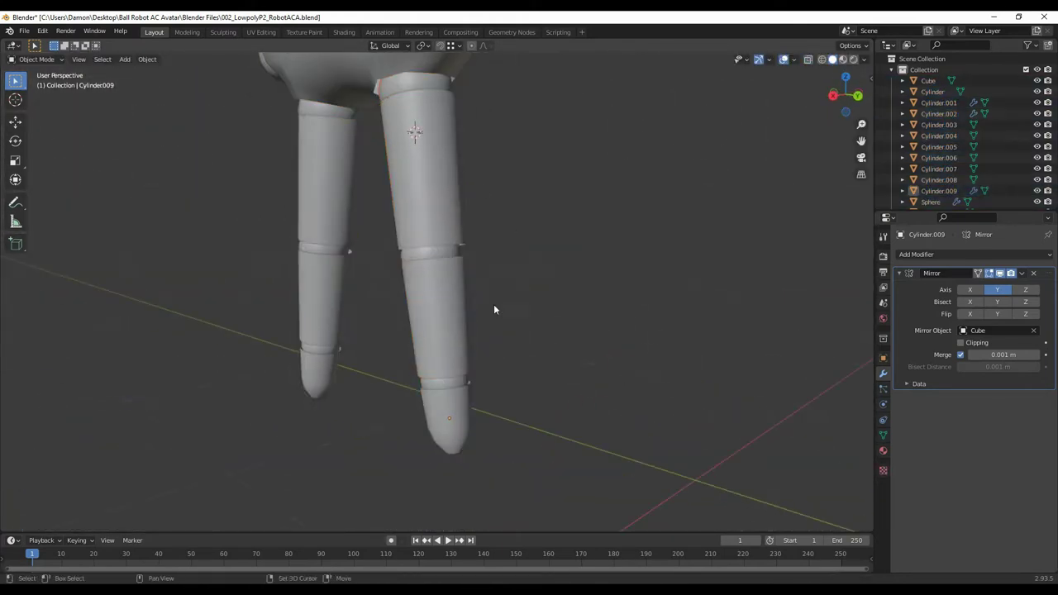
right_click(466, 405)
mouse_move(467, 405)
middle_down()
mouse_move(634, 304)
mouse_move(505, 291)
mouse_move(496, 337)
middle_up()
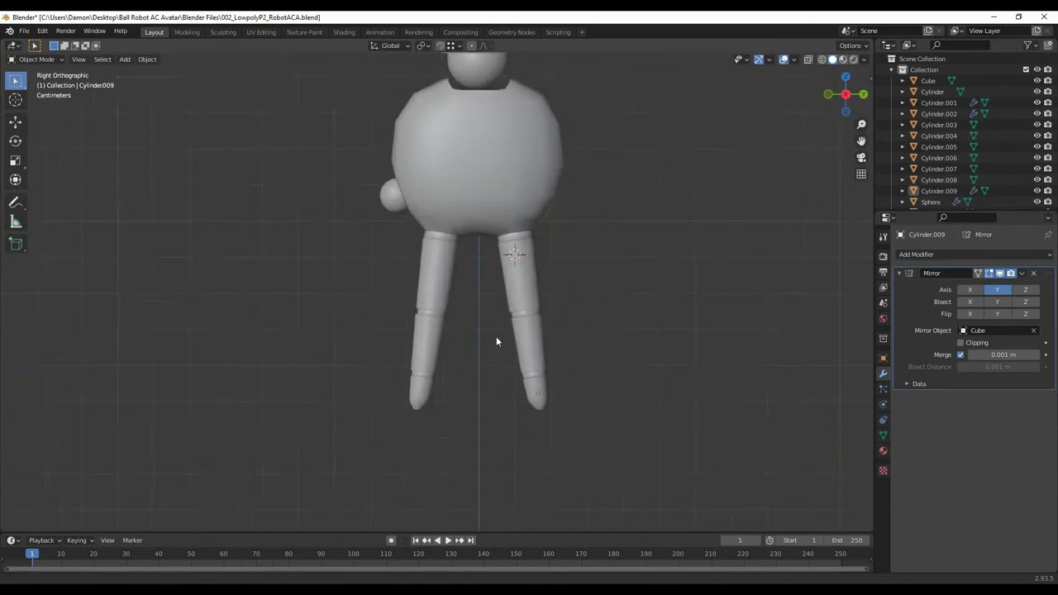
click(446, 453)
Step: Undo to restore the arm, then scale the forearm and upper arm together to 0.670
key(ctrl+z)
key(ctrl+z)
key(ctrl+z)
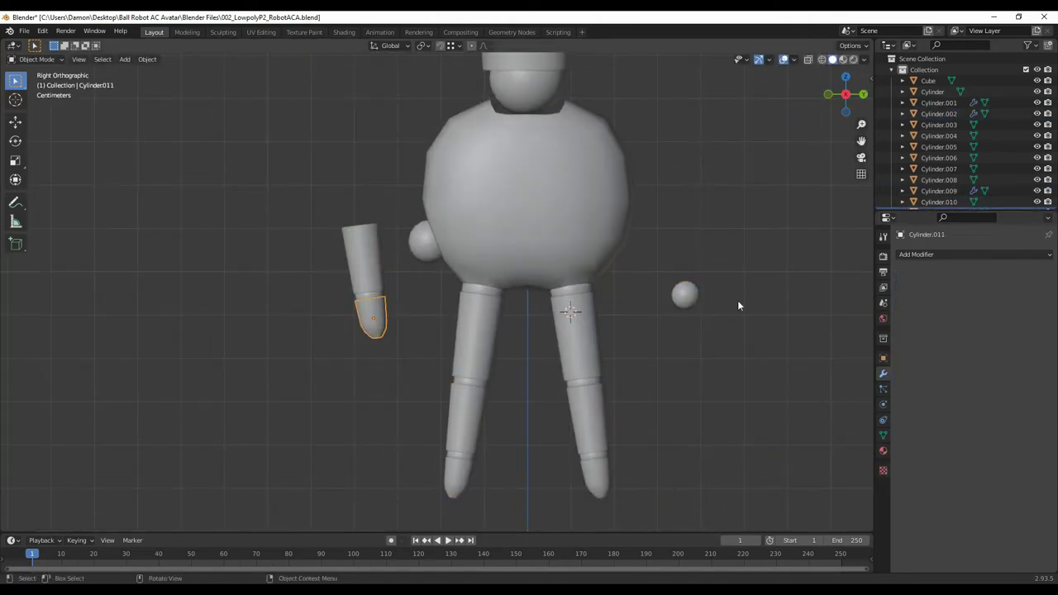
scroll(356, 323, up, 3)
shift+click(356, 322)
key(s)
click(473, 358)
scroll(473, 358, down, 3)
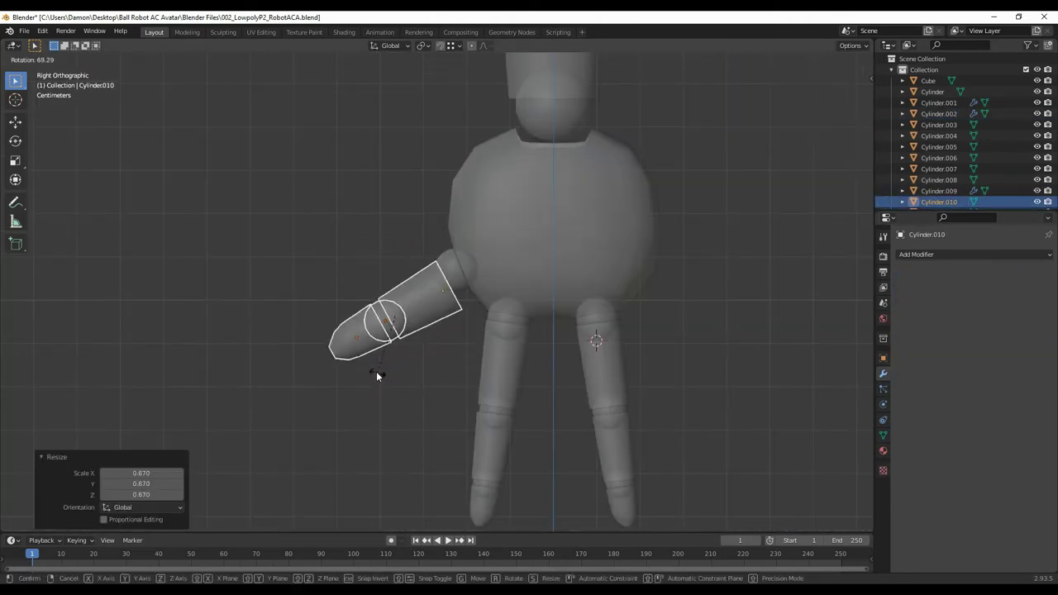
Step: Cancel the arm rotation and select the shoulder sphere
right_click(376, 374)
scroll(518, 348, up, 4)
click(485, 245)
scroll(501, 328, down, 3)
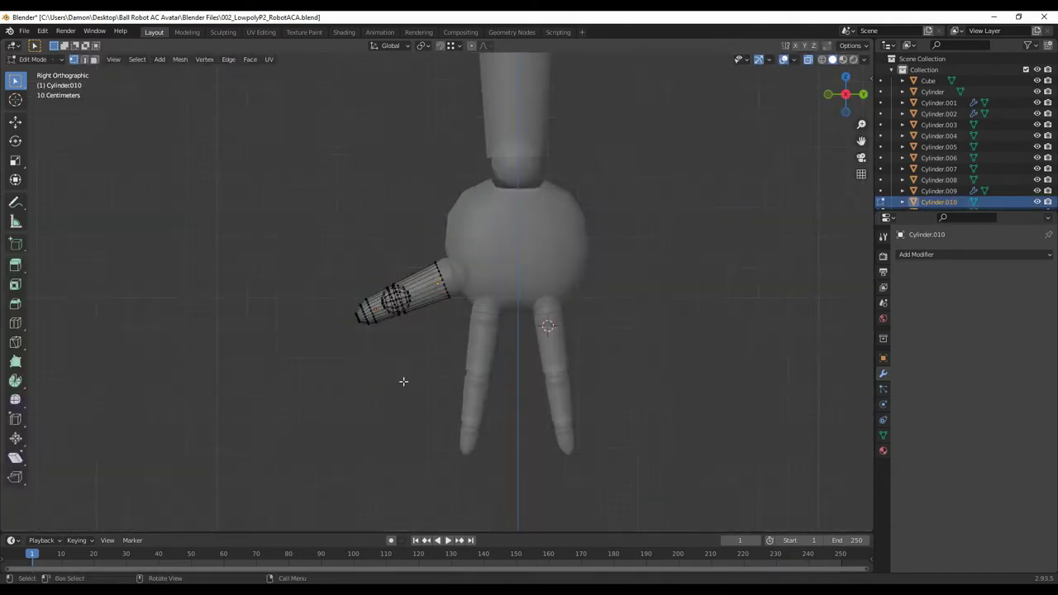
middle_drag(401, 378, 496, 314)
scroll(576, 253, up, 4)
Step: Slide an edge loop on the round body mesh, then undo the neck hole change
click(248, 207)
key(Tab)
mouse_move(372, 290)
middle_down()
mouse_move(429, 281)
mouse_move(486, 290)
middle_up()
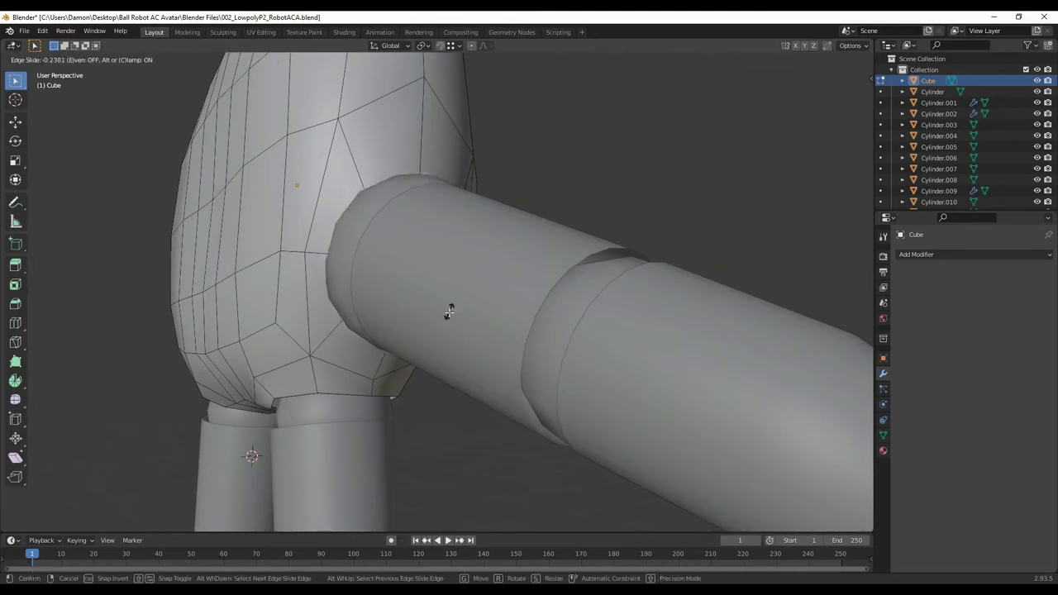
click(435, 305)
scroll(405, 350, down, 4)
mouse_move(405, 349)
middle_down()
mouse_move(587, 378)
mouse_move(465, 312)
middle_up()
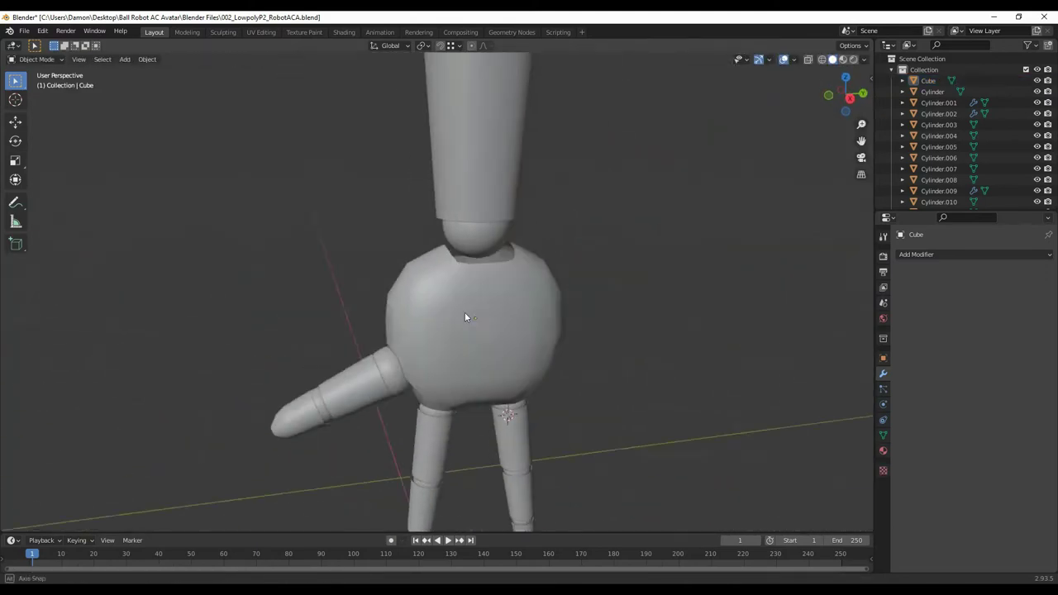
scroll(464, 312, up, 4)
key(ctrl+z)
key(ctrl+z)
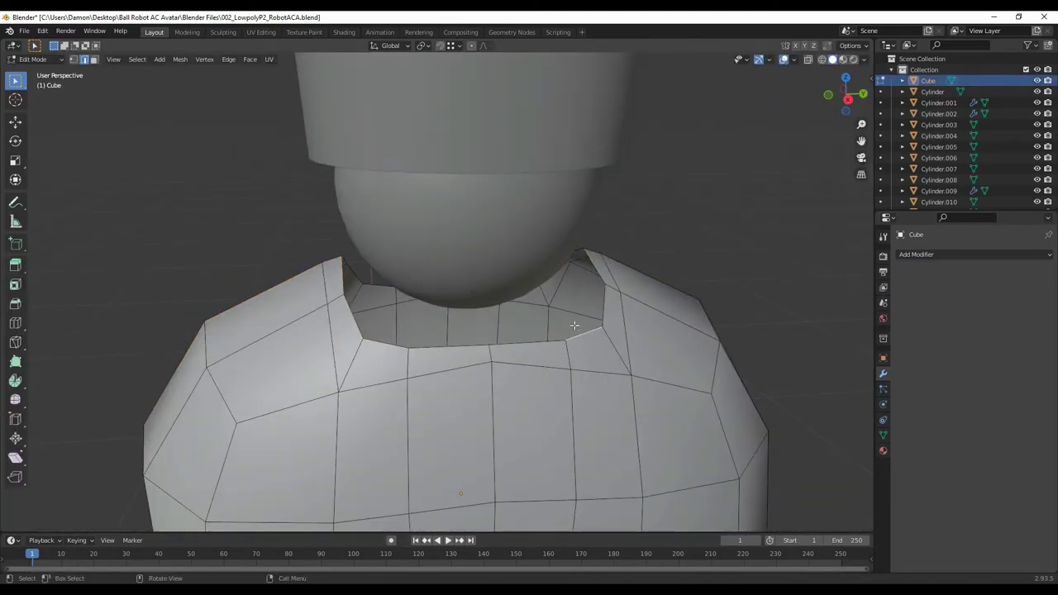
scroll(659, 292, down, 5)
Step: Zoom into the round body and start sliding a selected vertex
key(shift+b)
drag(496, 456, 337, 319)
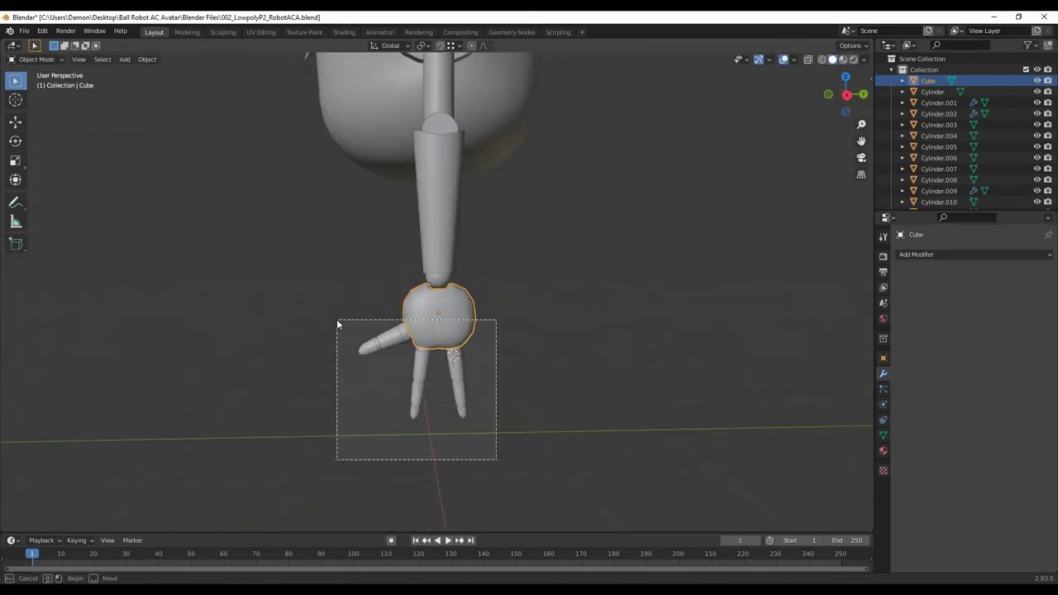
middle_drag(454, 353, 423, 354)
click(337, 211)
key(shift+v)
Step: Isolate the body in local view and shrink the side hole's edge loop to 0.798
key(Escape)
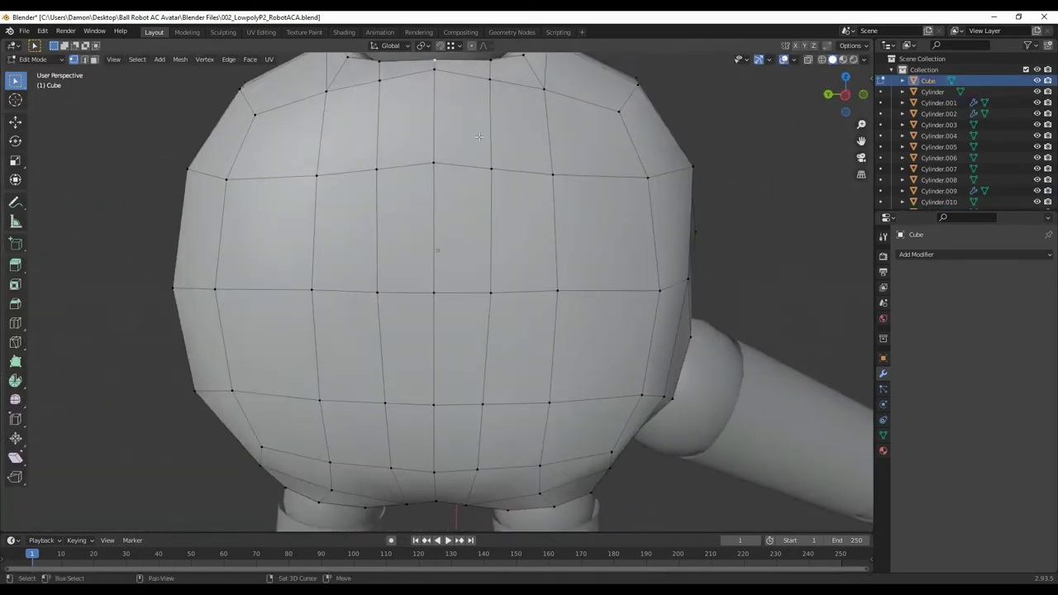
key(Tab)
key(KP_Divide)
key(Tab)
alt+click(513, 284)
key(s)
click(519, 295)
middle_drag(519, 294, 593, 381)
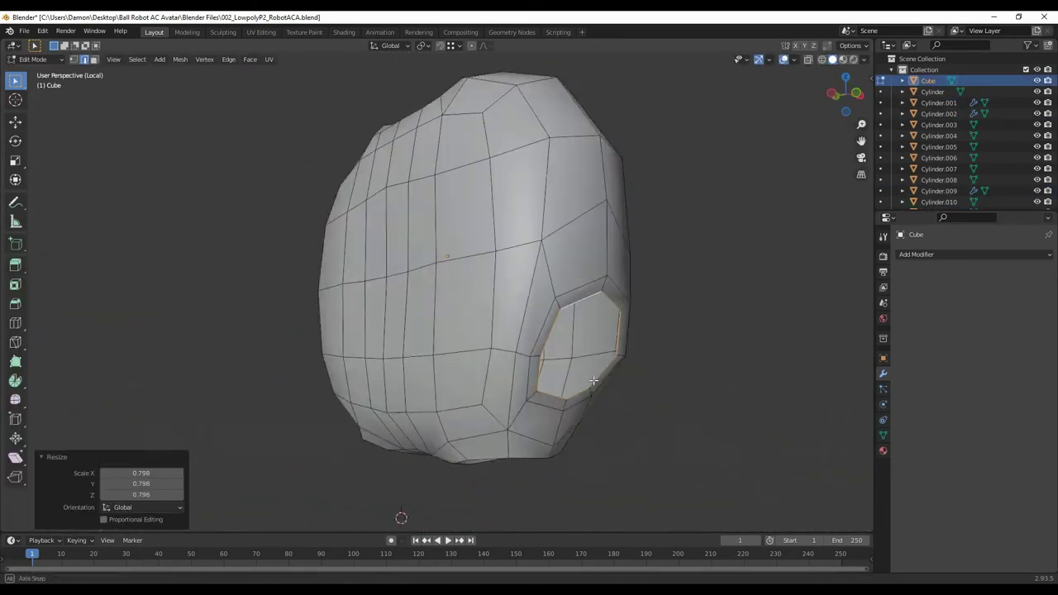
click(541, 348)
Step: Extrude the right hole's rim loop and scale it inward
mouse_move(542, 348)
middle_down()
mouse_move(523, 318)
mouse_move(616, 399)
middle_up()
alt+click(617, 399)
key(e)
right_click(617, 399)
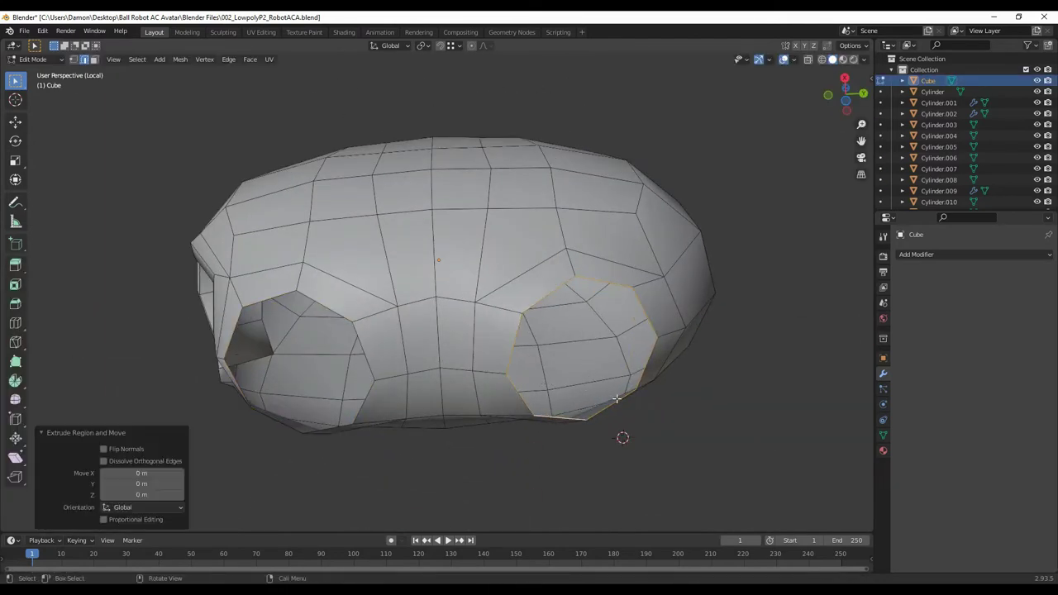
click(401, 367)
middle_drag(401, 367, 539, 402)
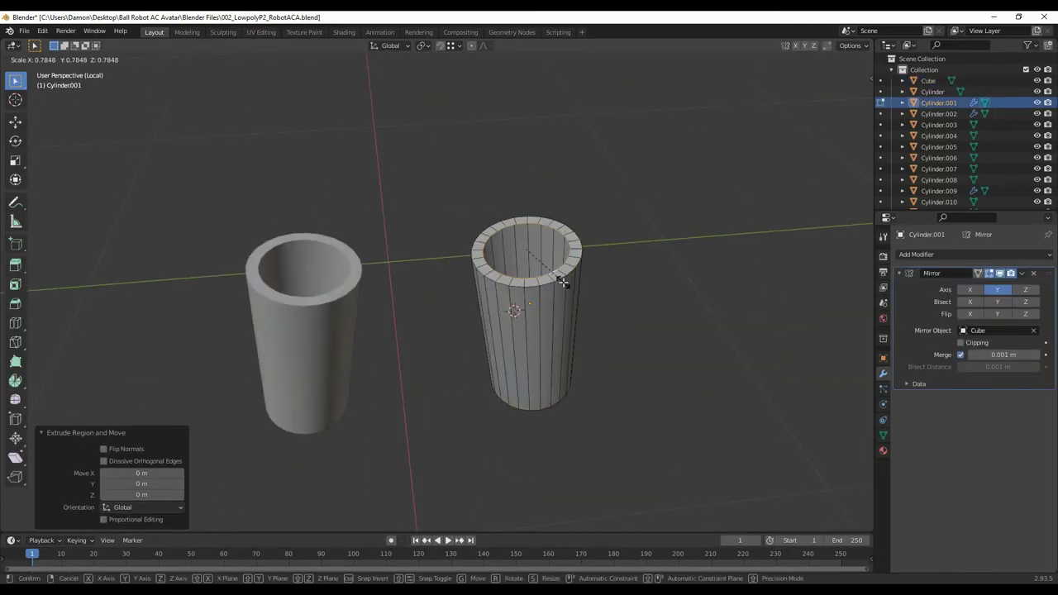
Step: Push Cylinder.001's rim along local Z and inspect its inner rim loop
click(560, 300)
middle_drag(559, 301, 588, 319)
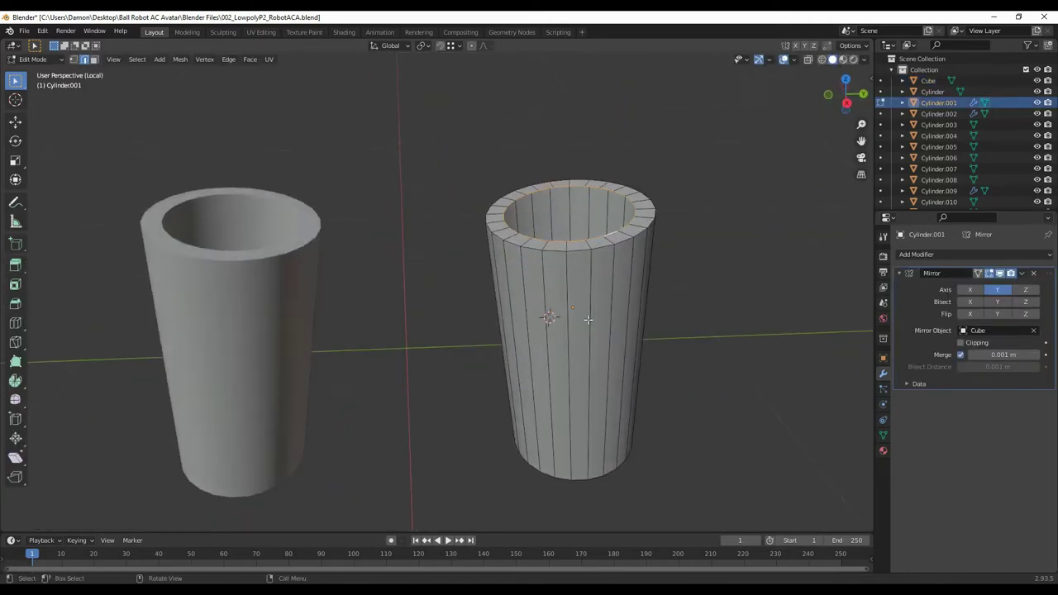
click(637, 498)
middle_drag(637, 498, 671, 366)
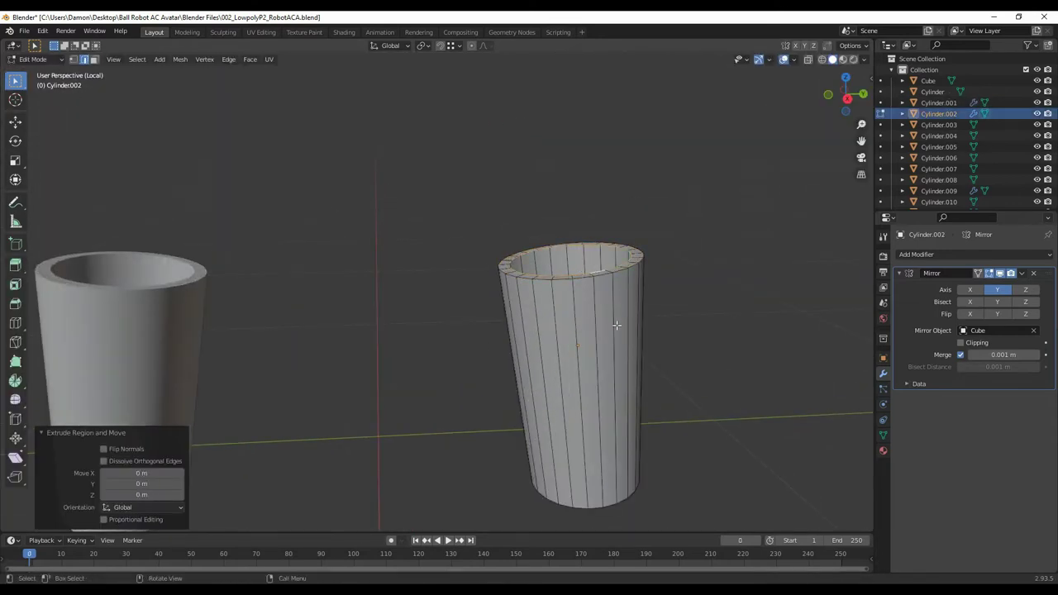
middle_drag(616, 325, 582, 376)
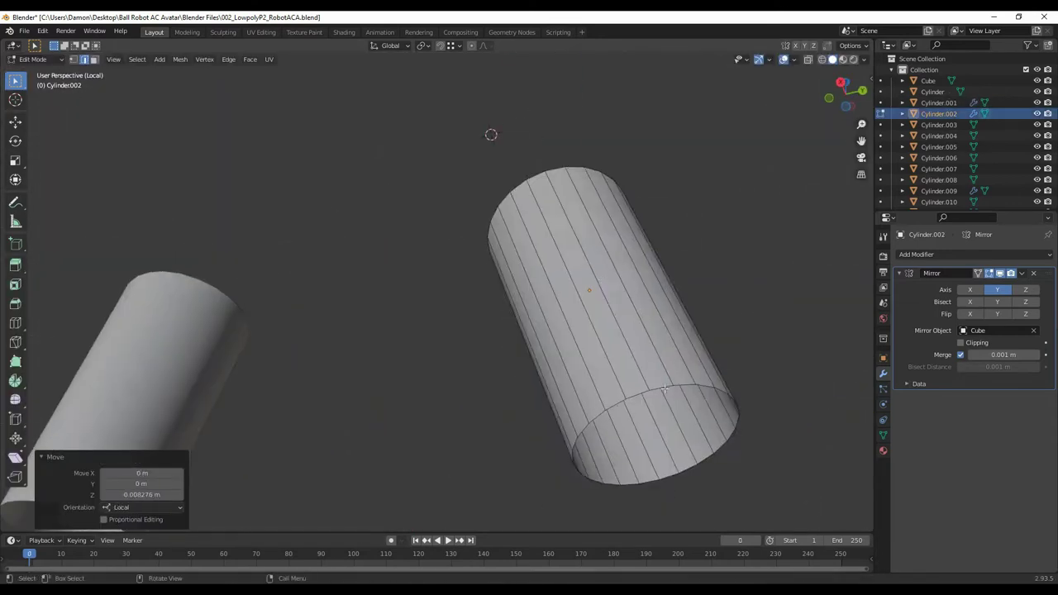
alt+click(550, 378)
click(555, 387)
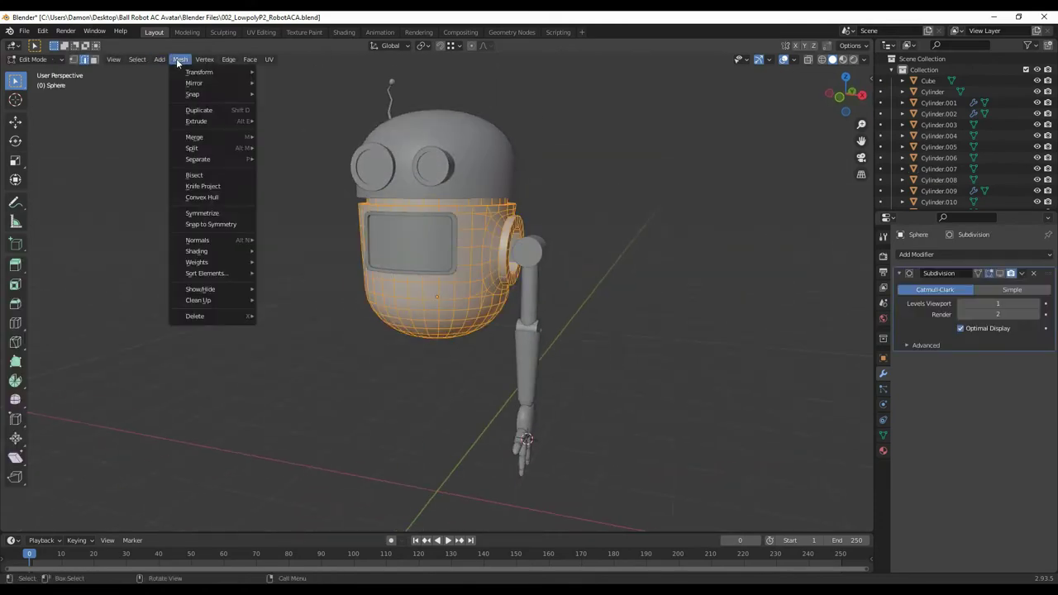
Step: Set the sphere as the Mirror Object centre and select all objects
middle_drag(289, 389, 315, 421)
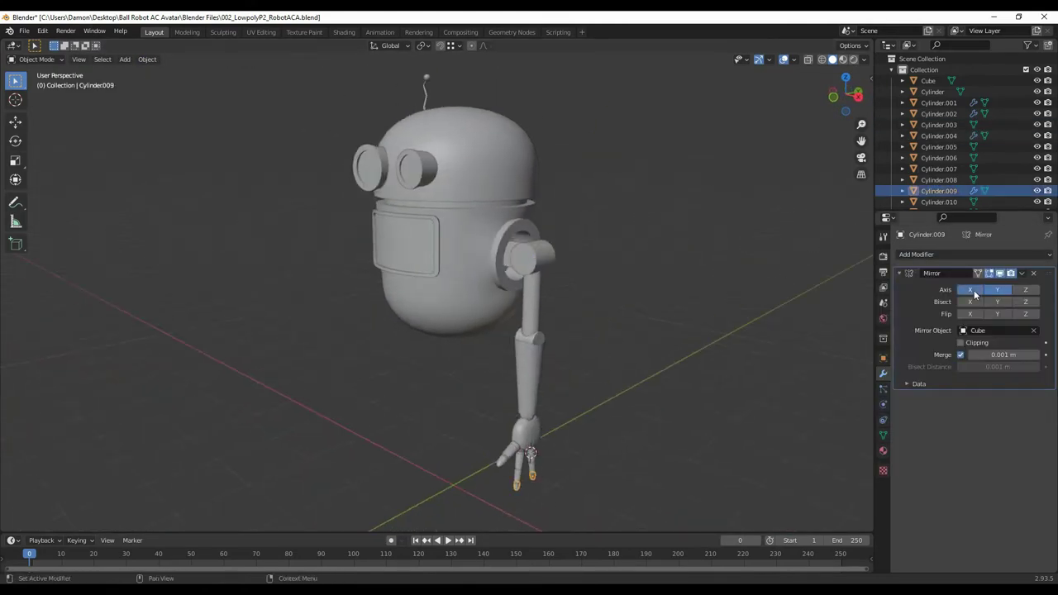
click(972, 290)
key(a)
key(shift+a)
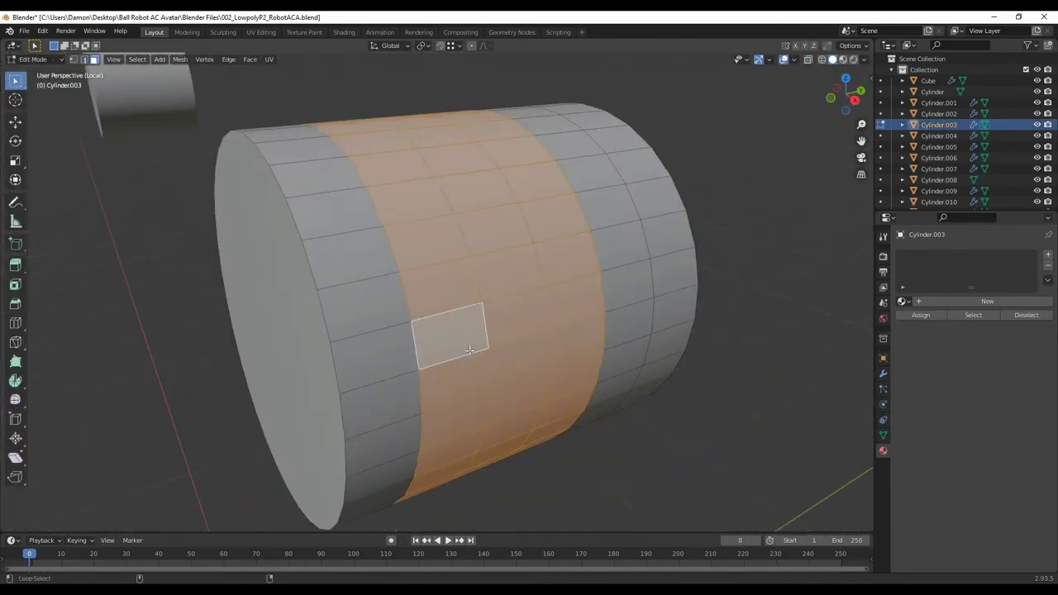
Step: Extrude Cylinder.003's middle face band and fatten it outward with Alt+S
key(e)
key(Escape)
key(alt+s)
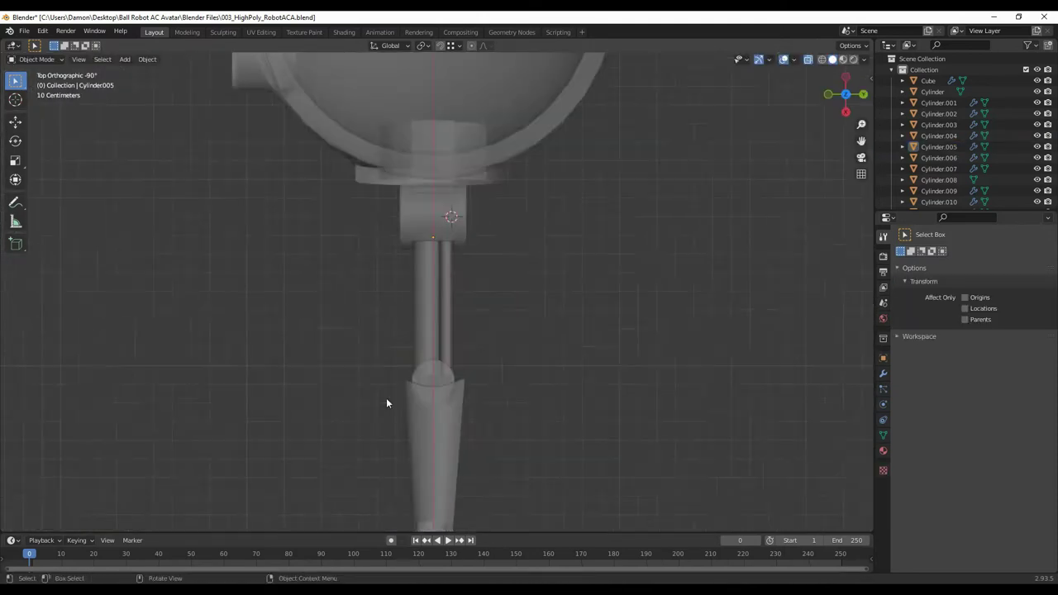
Step: Add a flattened cylinder and snap it to the cursor on the head
key(KP_Divide)
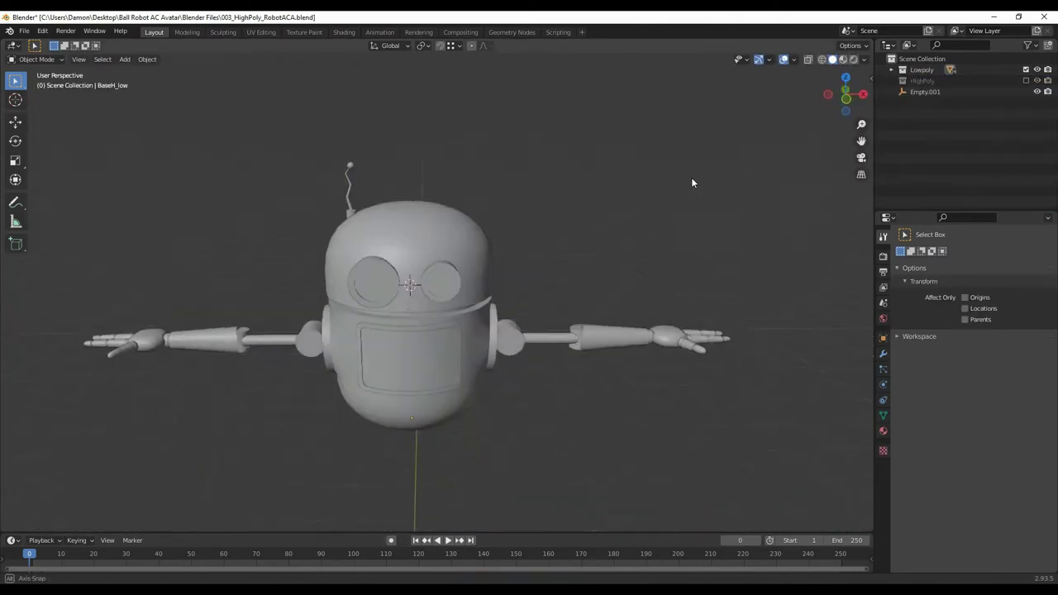
key(shift+a)
click(663, 204)
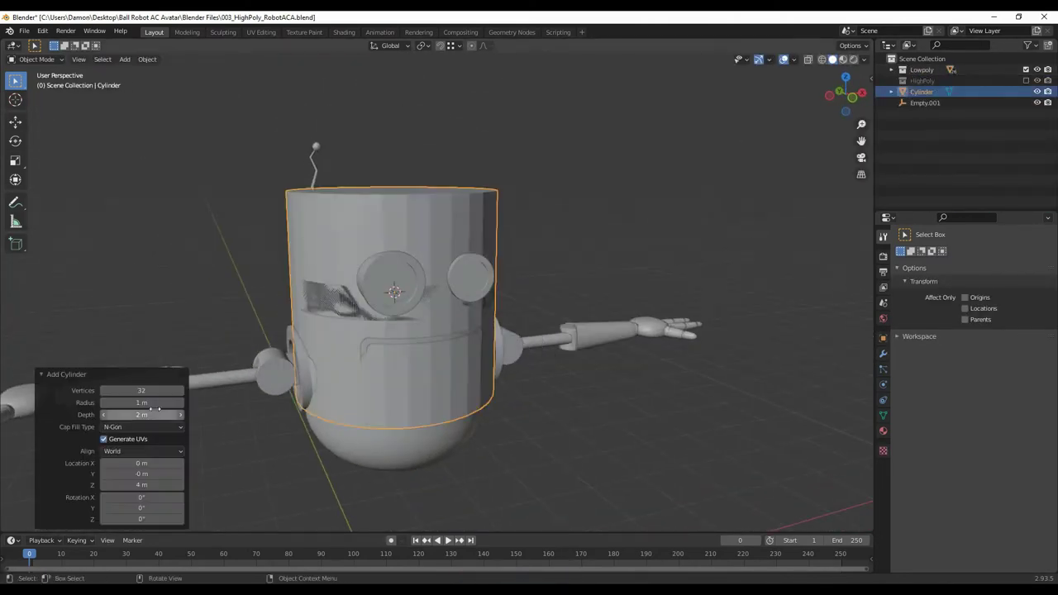
middle_drag(664, 204, 320, 366)
key(s)
click(438, 247)
key(shift+s)
click(628, 500)
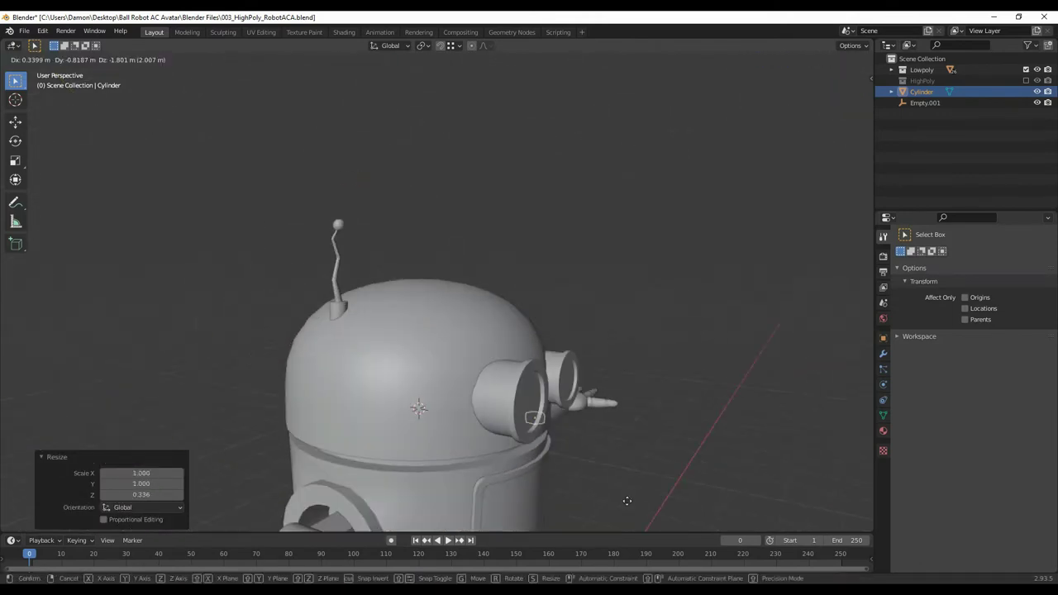
scroll(597, 397, up, 5)
middle_drag(597, 397, 517, 402)
Step: Resize and orient the bolt to face forward, select the centre empty, and save
key(s)
click(517, 403)
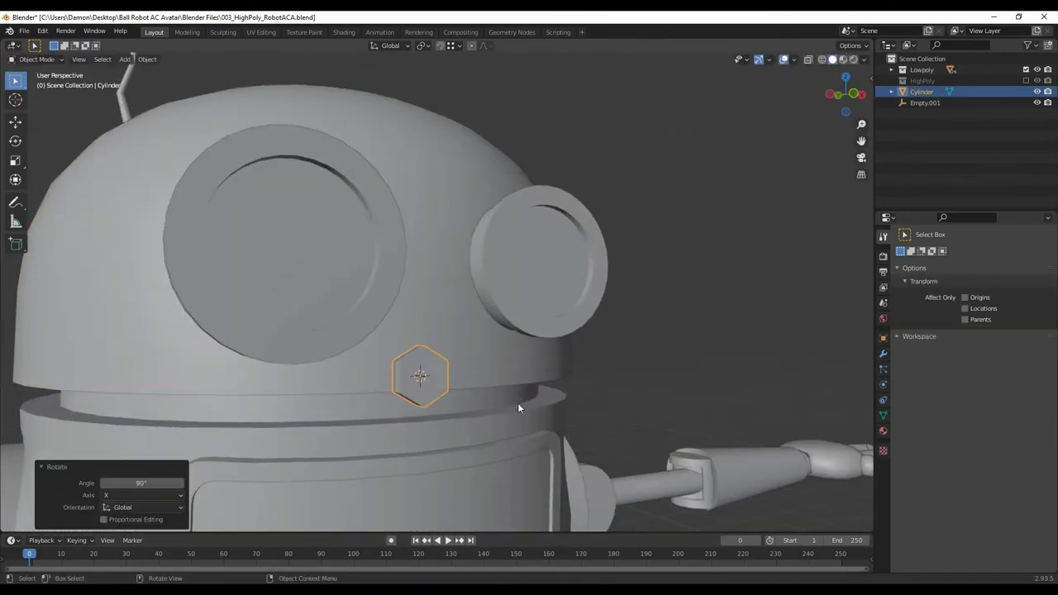
key(KP_1)
scroll(416, 319, up, 5)
scroll(669, 301, down, 4)
middle_drag(669, 307, 554, 359)
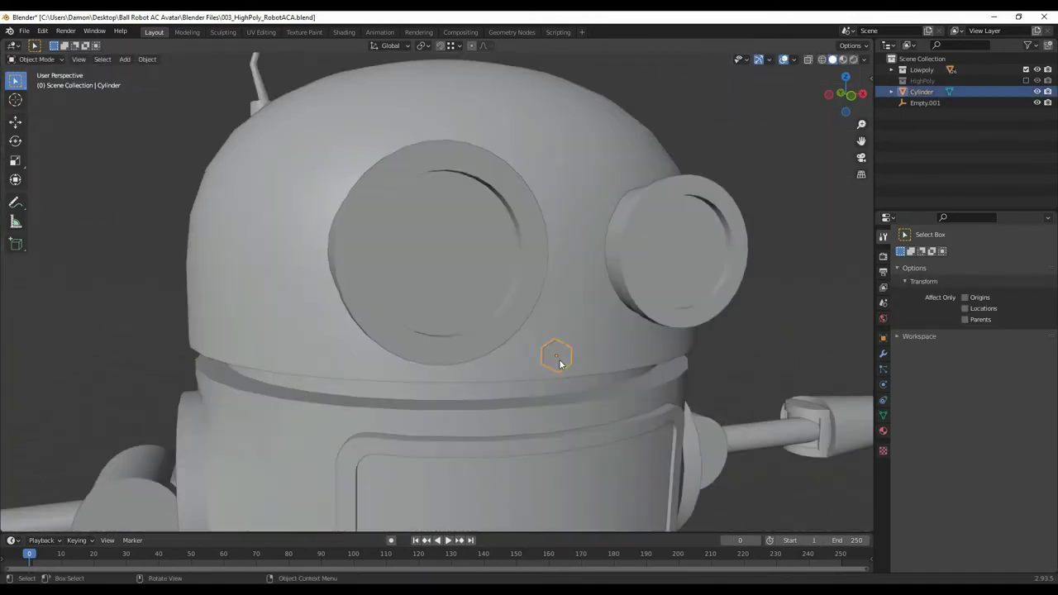
key(shift+s)
click(602, 313)
scroll(602, 313, down, 4)
key(ctrl+s)
middle_drag(575, 447, 571, 382)
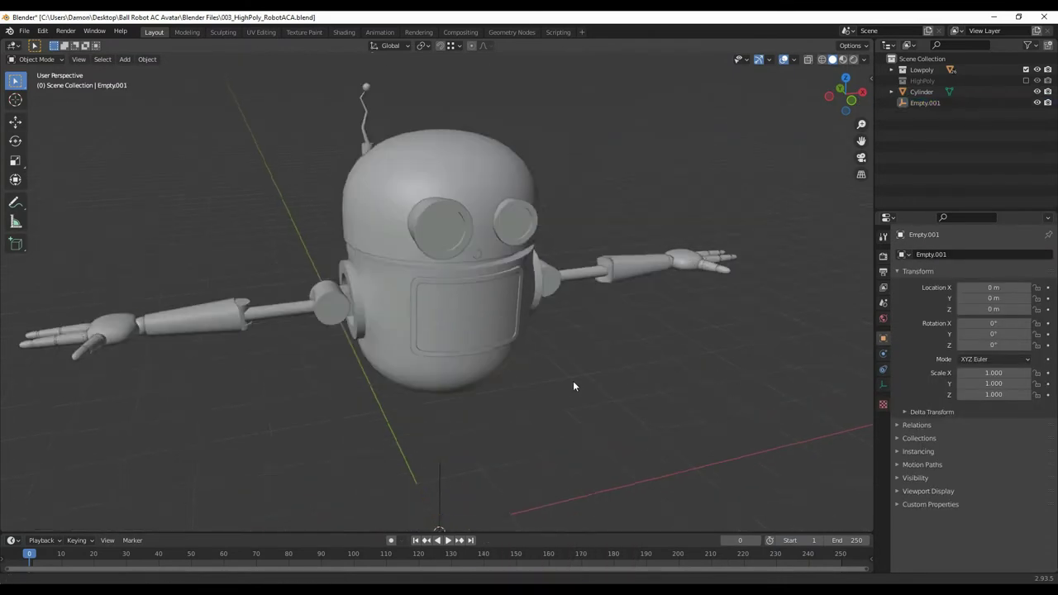
Step: Give the bolt an Array modifier: count 12, Object Offset by Empty.001, no relative offset
click(922, 92)
click(883, 353)
click(975, 255)
click(806, 279)
middle_drag(201, 389, 496, 347)
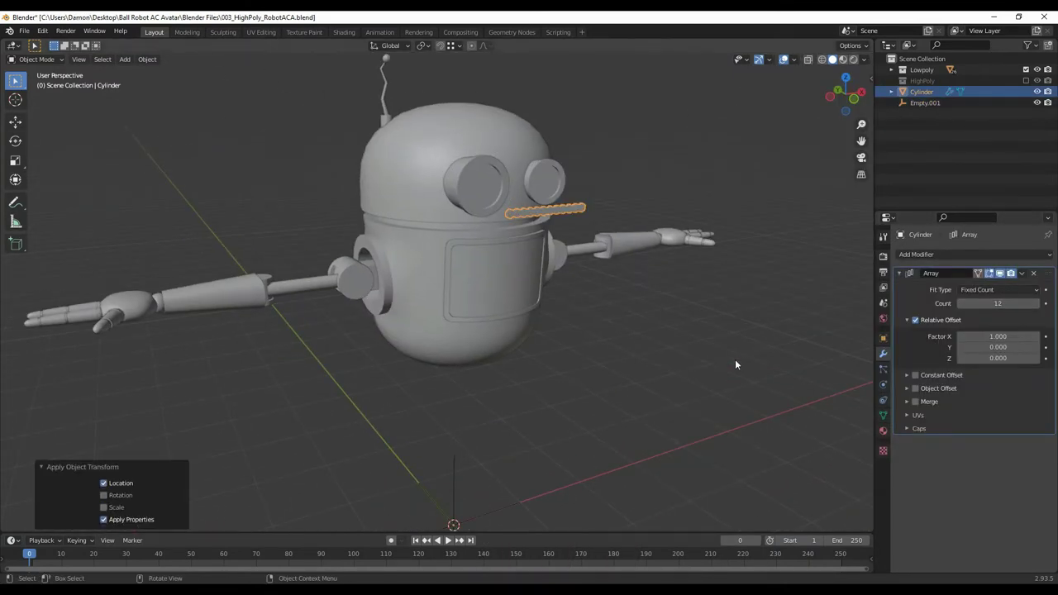
middle_drag(736, 365, 826, 372)
click(915, 320)
click(915, 387)
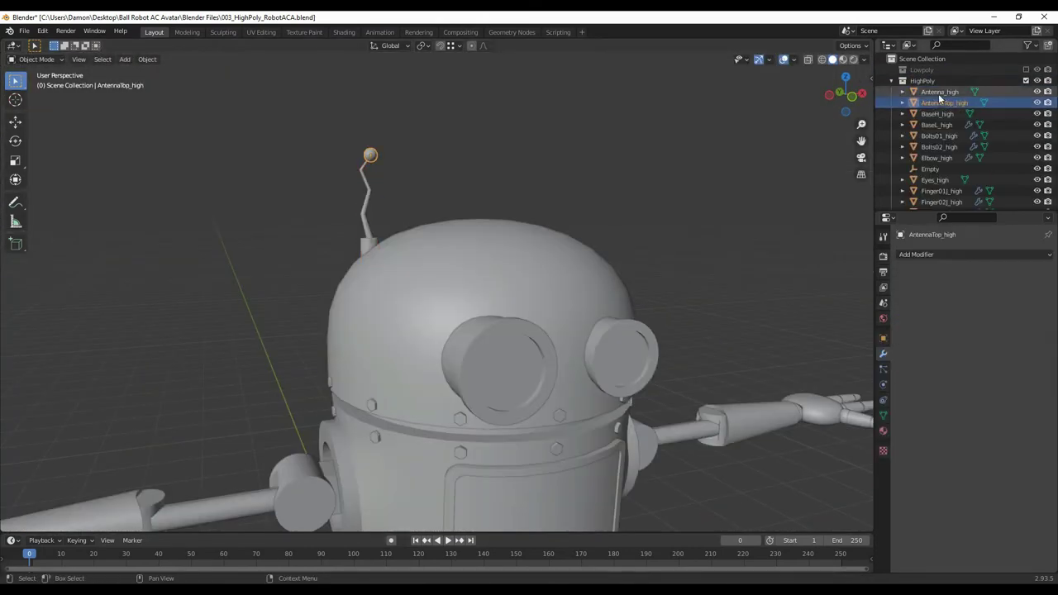
Step: Add subdivision to the antenna and cut support loops near its bend
click(938, 94)
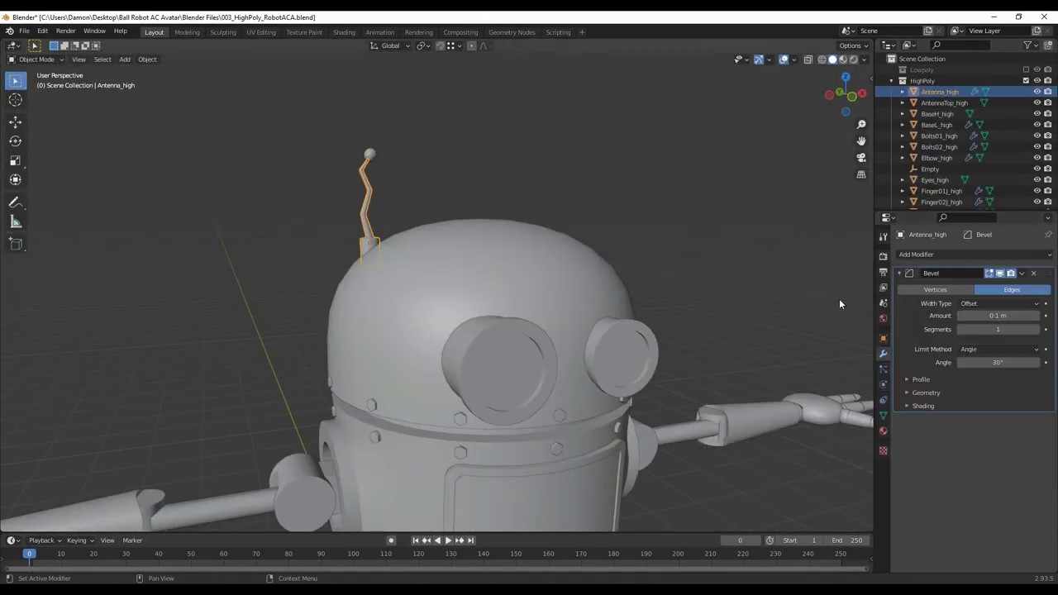
key(KP_Decimal)
key(ctrl+1)
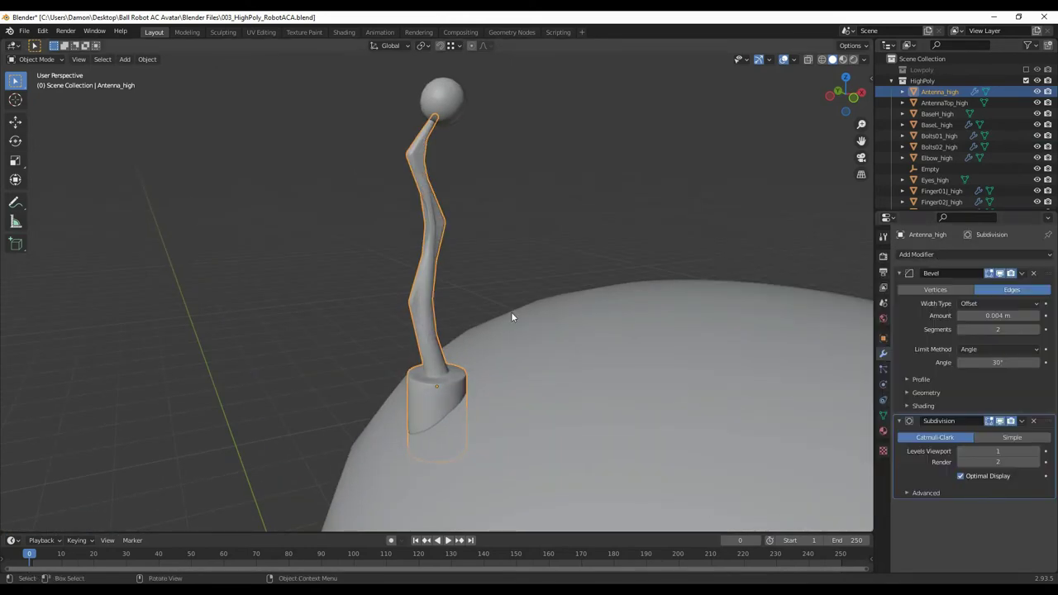
key(Tab)
key(ctrl+r)
click(432, 287)
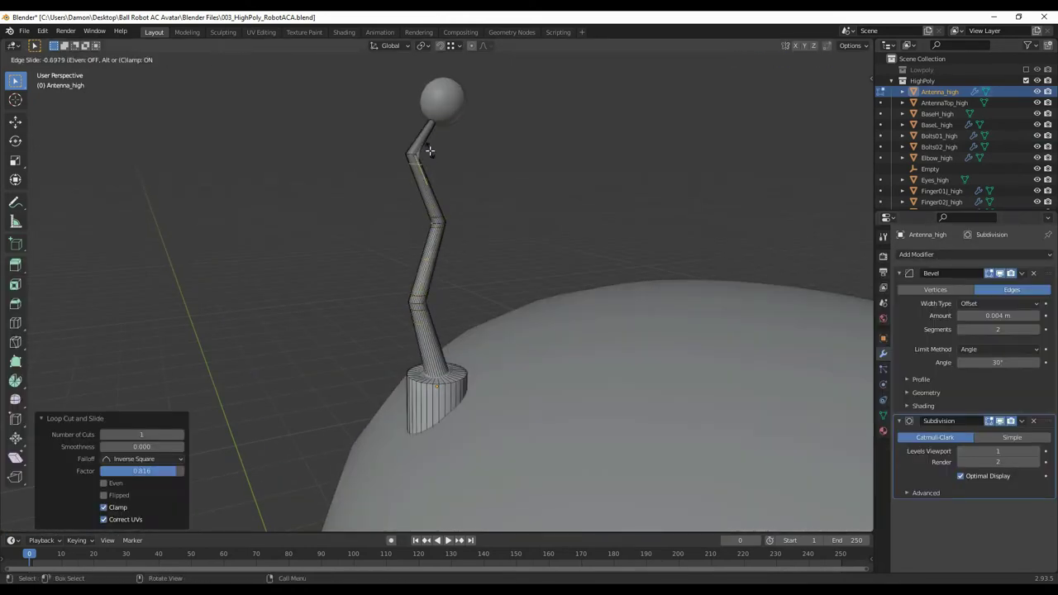
click(430, 151)
scroll(385, 339, up, 5)
key(ctrl+r)
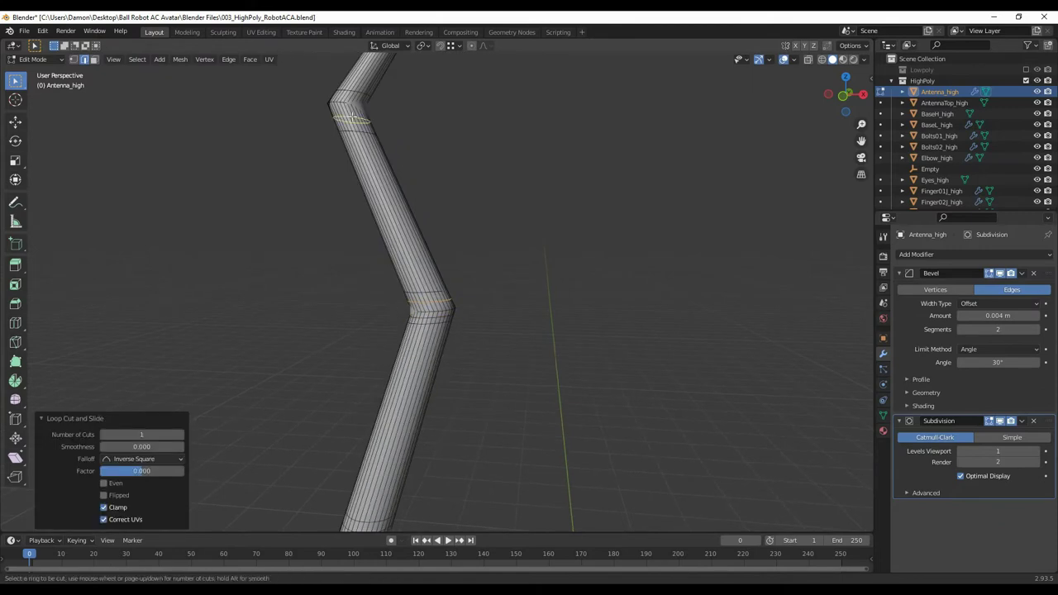
key(Tab)
scroll(488, 397, down, 3)
shift+click(465, 165)
Step: Add a Subdivision Surface modifier to Eyes_high
middle_drag(384, 291, 613, 310)
scroll(507, 254, up, 4)
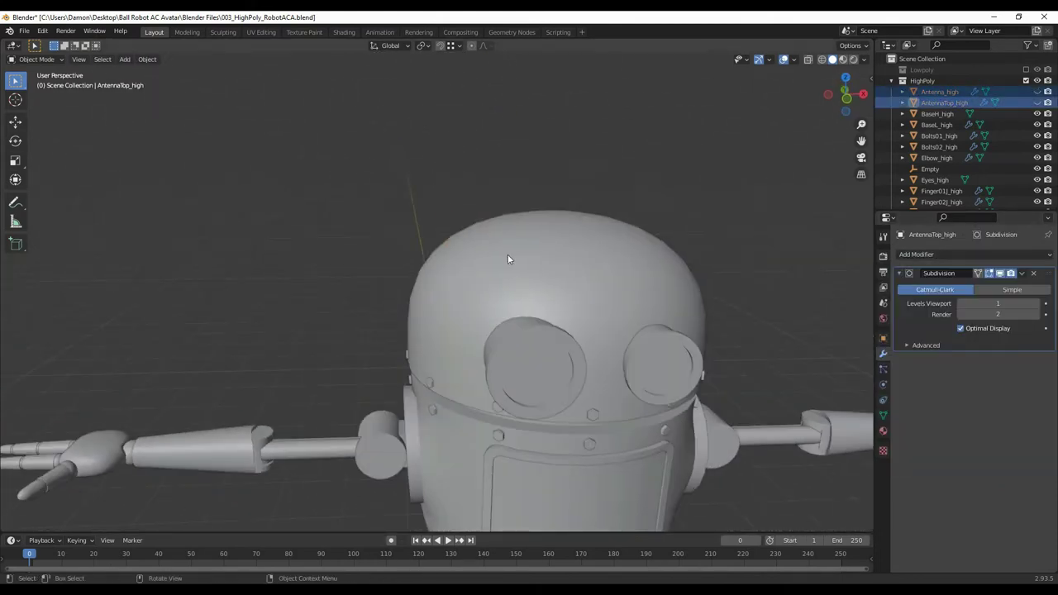
click(536, 364)
scroll(540, 398, down, 4)
scroll(655, 280, up, 3)
scroll(655, 280, up, 3)
click(947, 254)
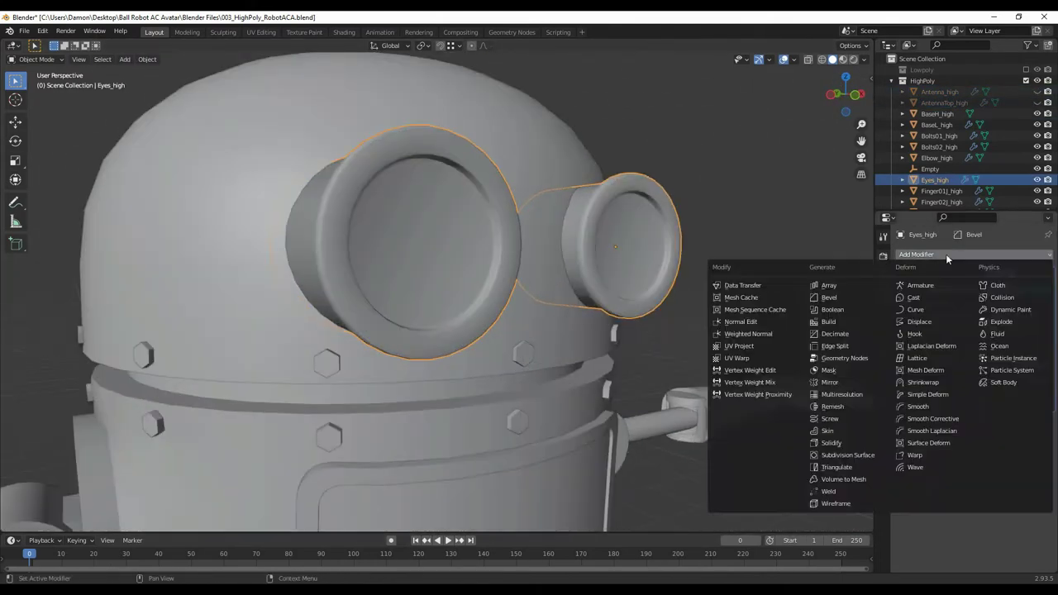
click(847, 455)
scroll(729, 305, down, 2)
Step: Inset the left and right eye lens faces on Eyes_high
key(a)
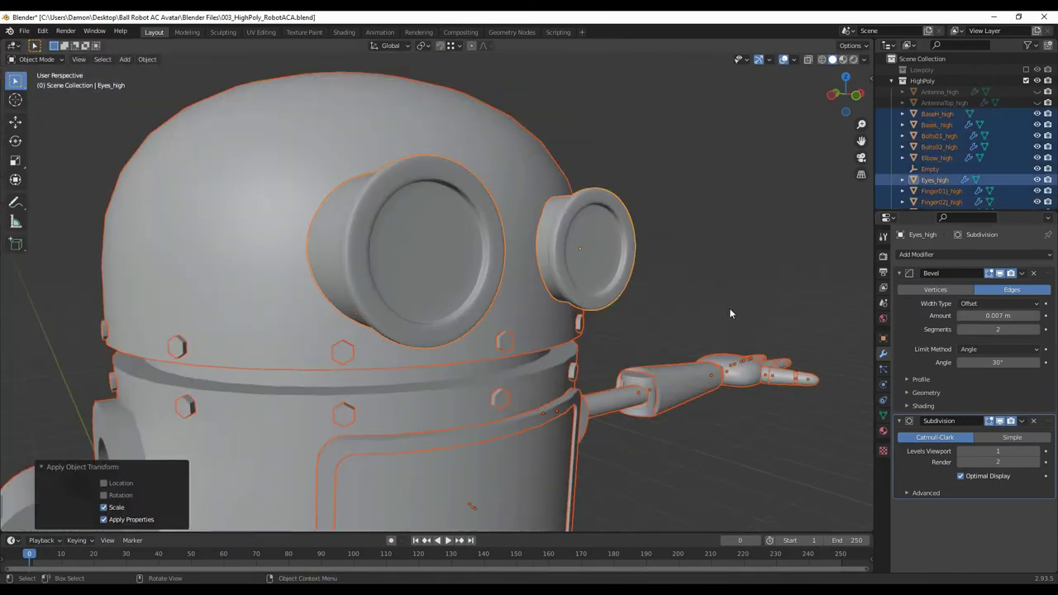
scroll(579, 289, up, 4)
click(456, 273)
key(Tab)
key(ctrl+2)
click(493, 293)
click(710, 268)
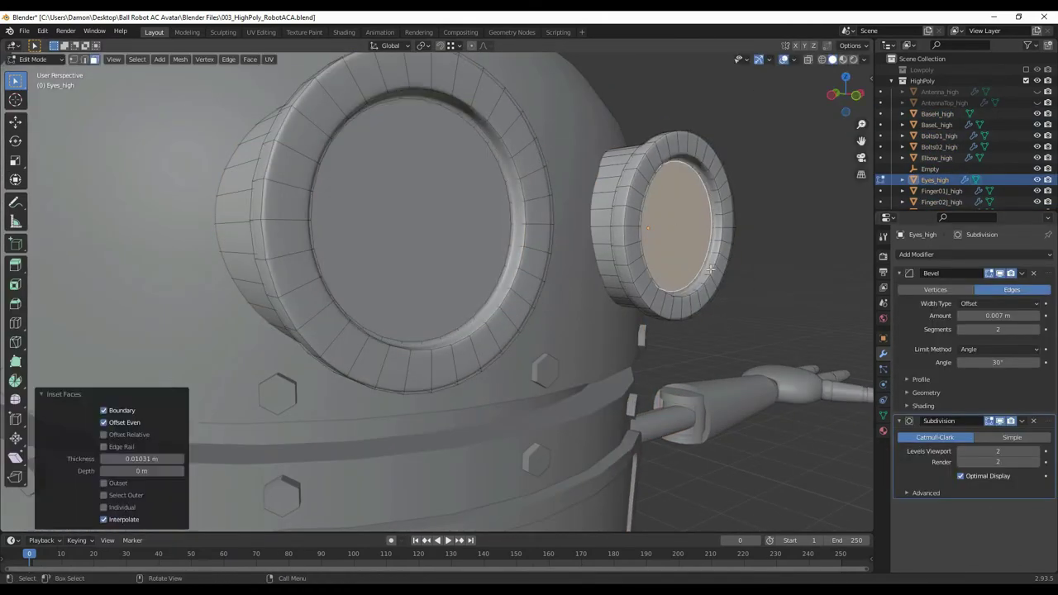
click(709, 264)
scroll(657, 325, down, 3)
key(Tab)
Step: Select the head dome, open its modifier list, and start a loop cut across the recess
click(937, 114)
click(926, 255)
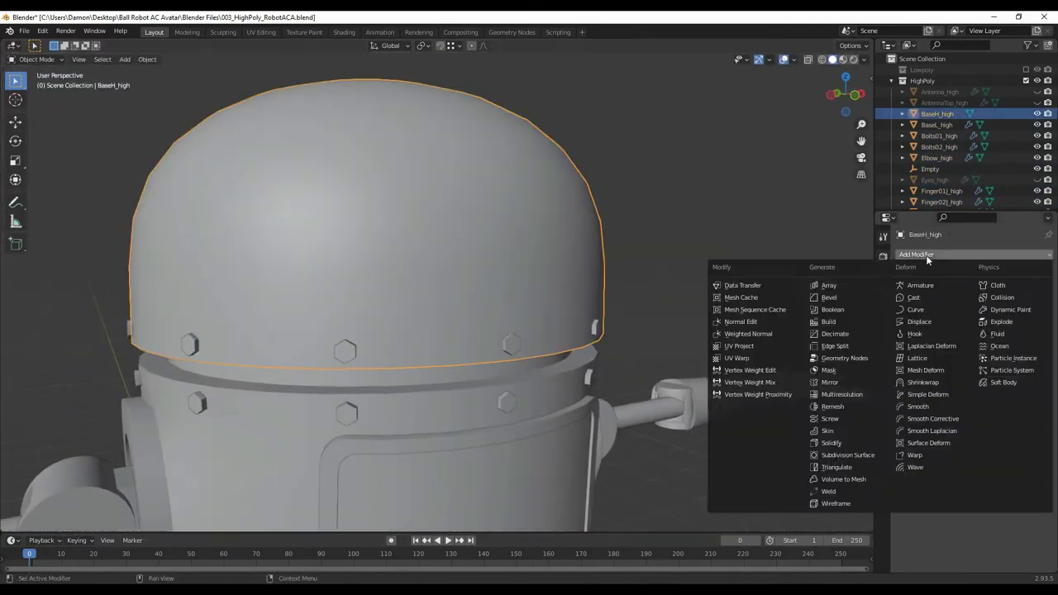
scroll(550, 341, up, 3)
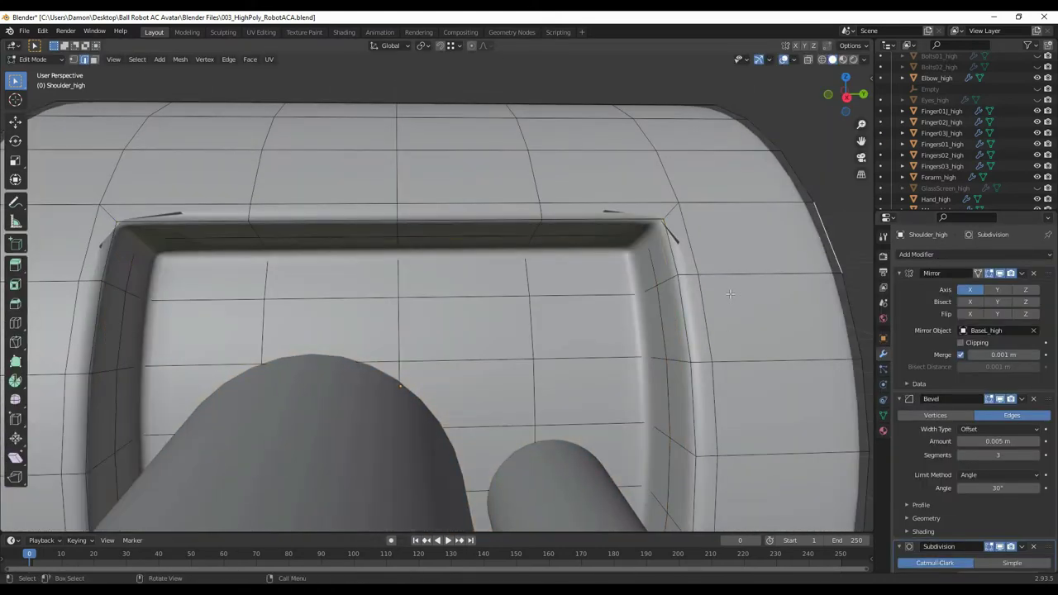
key(ctrl+r)
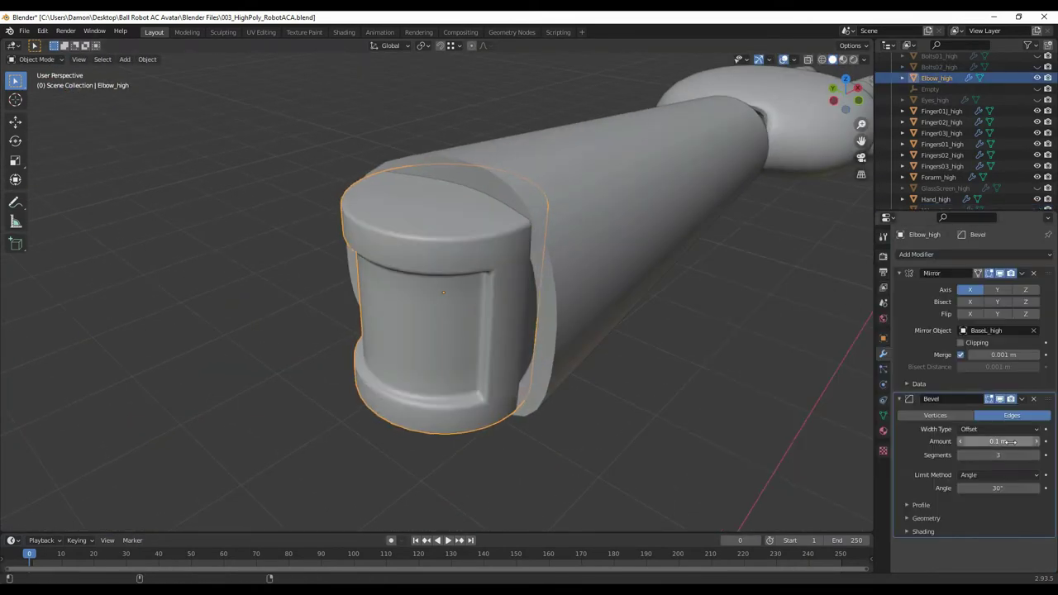
Step: Add a Subdivision Surface modifier to Elbow_high and toggle its isolated view
click(916, 253)
click(843, 457)
scroll(951, 469, down, 2)
key(KP_Divide)
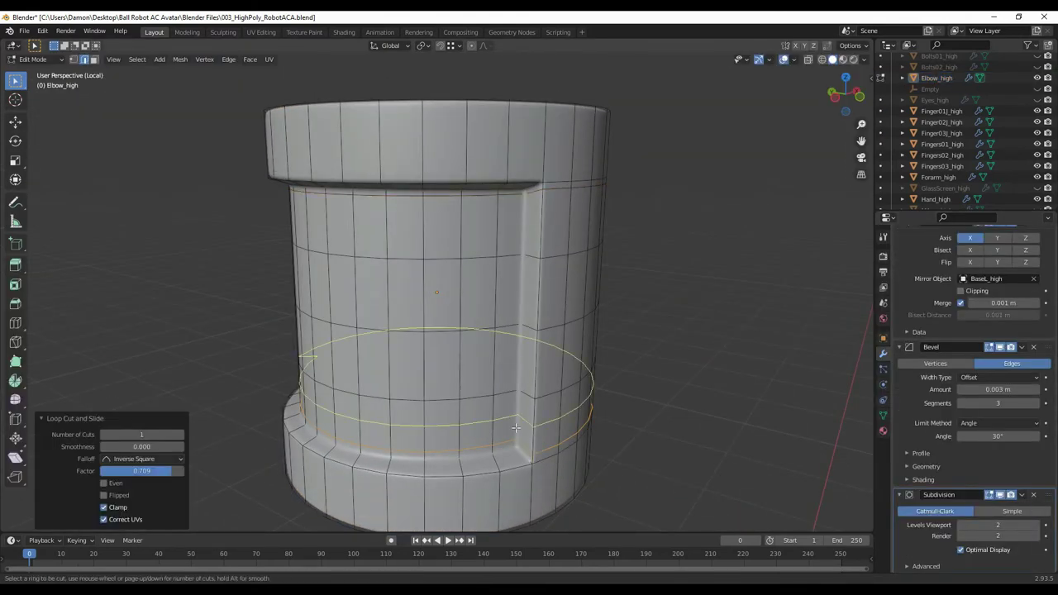
key(Escape)
key(Tab)
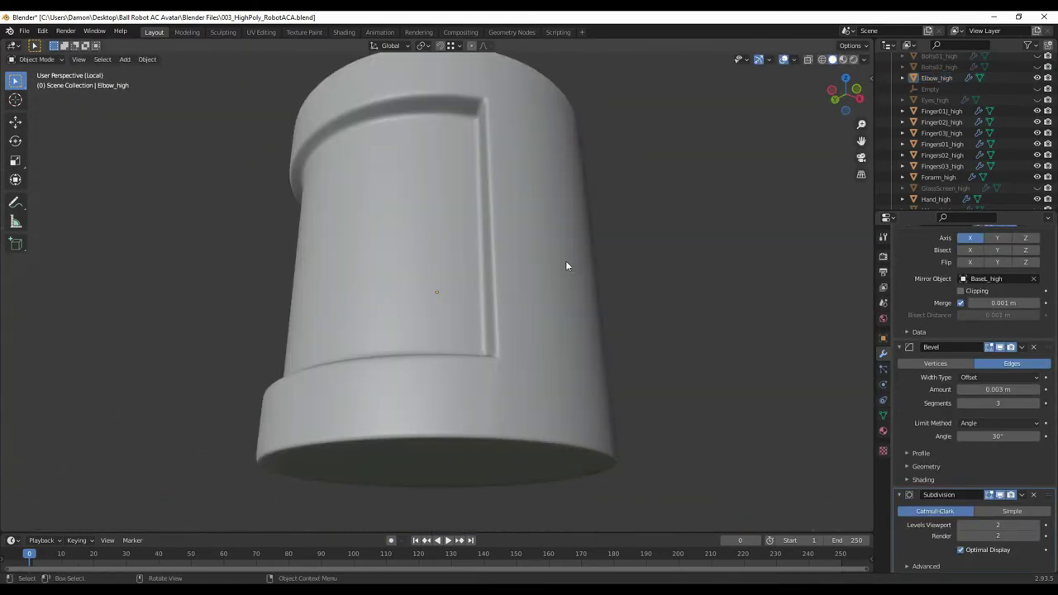
key(KP_Divide)
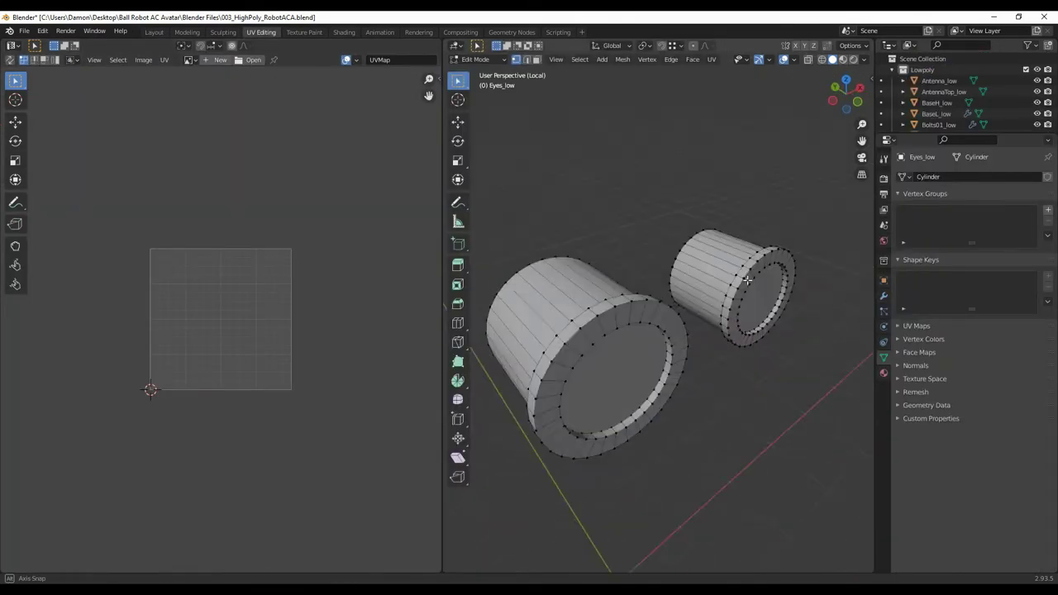
Step: Mark a seam along an edge loop of the Eyes_low cylinders
middle_drag(746, 281, 631, 379)
key(3)
click(631, 379)
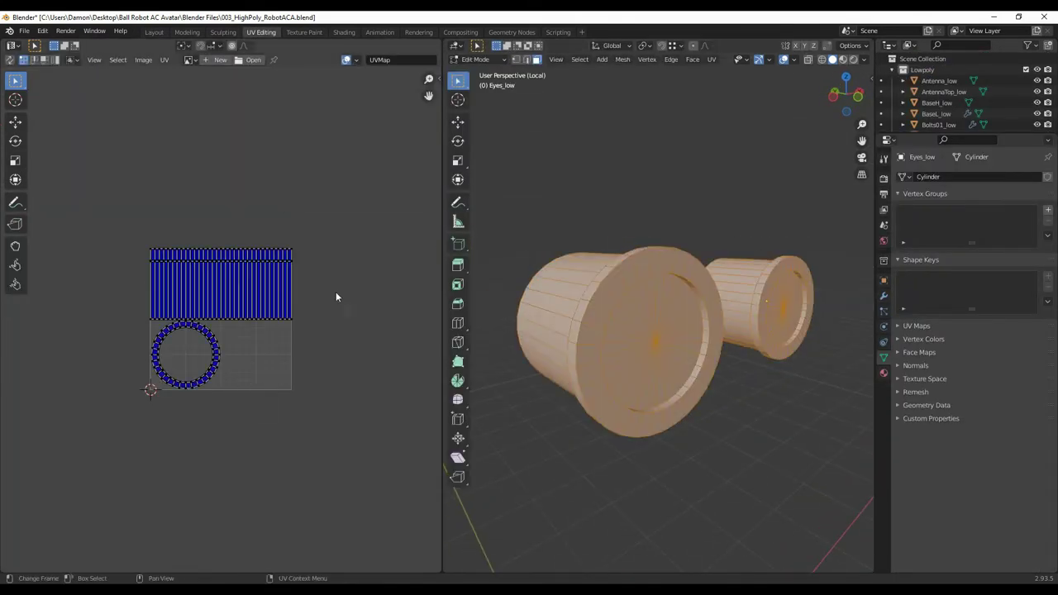
key(alt+a)
key(a)
key(alt+a)
mouse_move(628, 356)
alt+middle_down()
mouse_move(611, 379)
mouse_move(828, 377)
alt+middle_up()
mouse_move(769, 450)
middle_down()
mouse_move(794, 322)
mouse_move(734, 378)
middle_up()
key(a)
right_click(708, 406)
click(709, 406)
Step: Mark a second seam loop on the other end of the eyes, then unwrap Eyes_low
scroll(281, 413, up, 3)
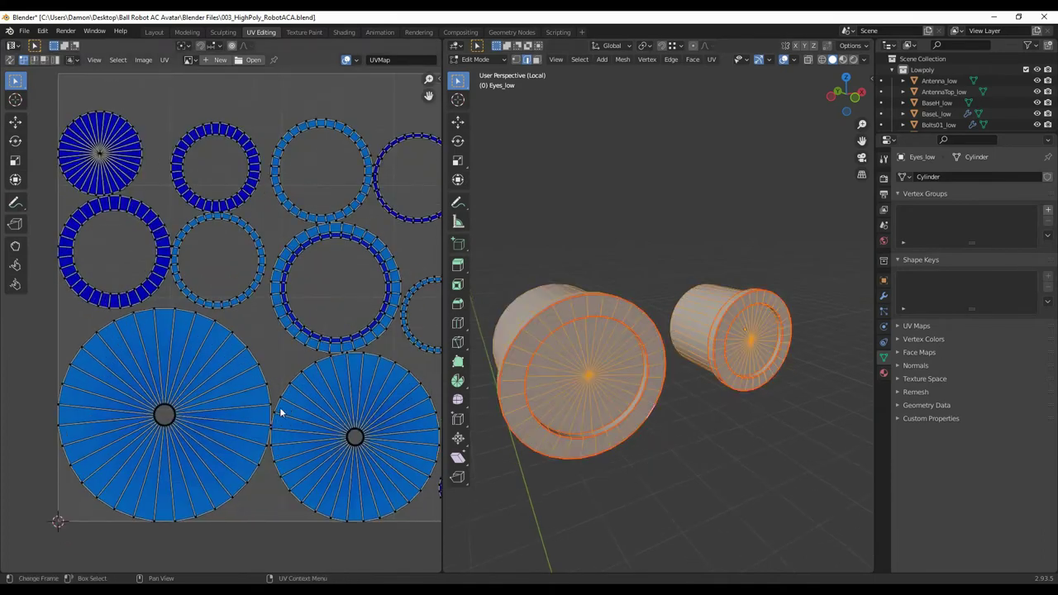
mouse_move(512, 380)
middle_down()
mouse_move(612, 355)
mouse_move(741, 432)
mouse_move(768, 424)
mouse_move(641, 463)
middle_up()
key(alt+a)
right_click(637, 369)
click(638, 369)
key(a)
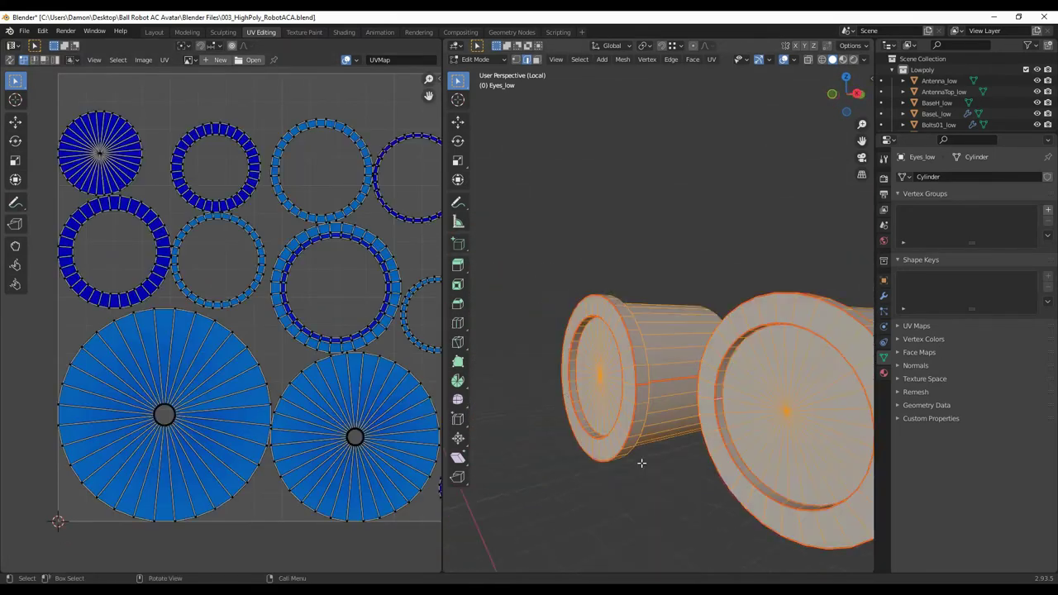
key(u)
click(609, 420)
Step: Step through EyesE_low to the first Bolts mesh and check its UVs in isolation
key(alt+a)
key(KP_Divide)
key(alt+q)
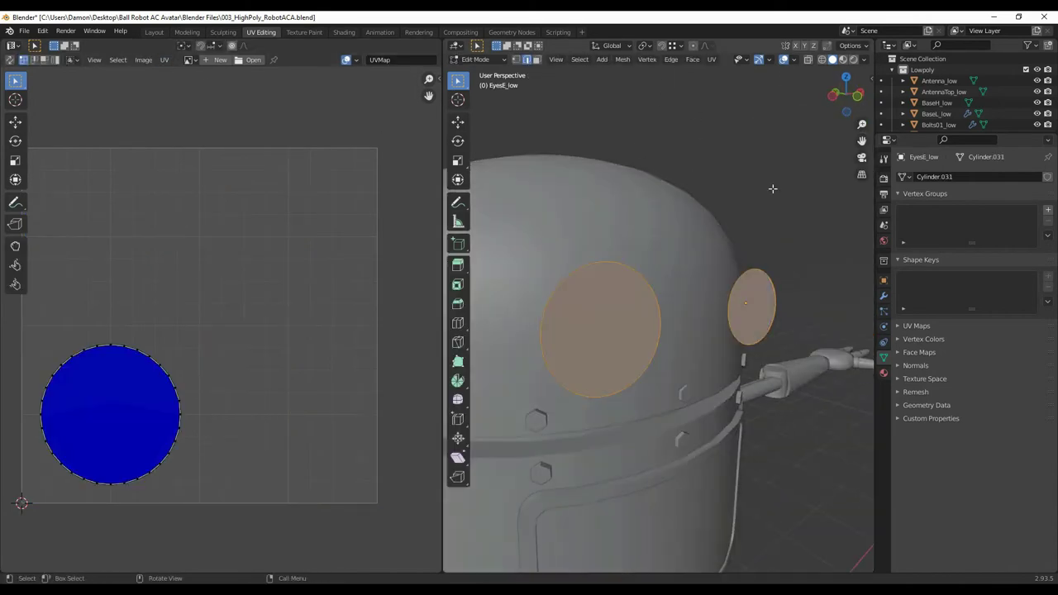
key(alt+q)
key(KP_Divide)
key(a)
key(alt+a)
scroll(755, 397, up, 5)
middle_drag(756, 397, 572, 294)
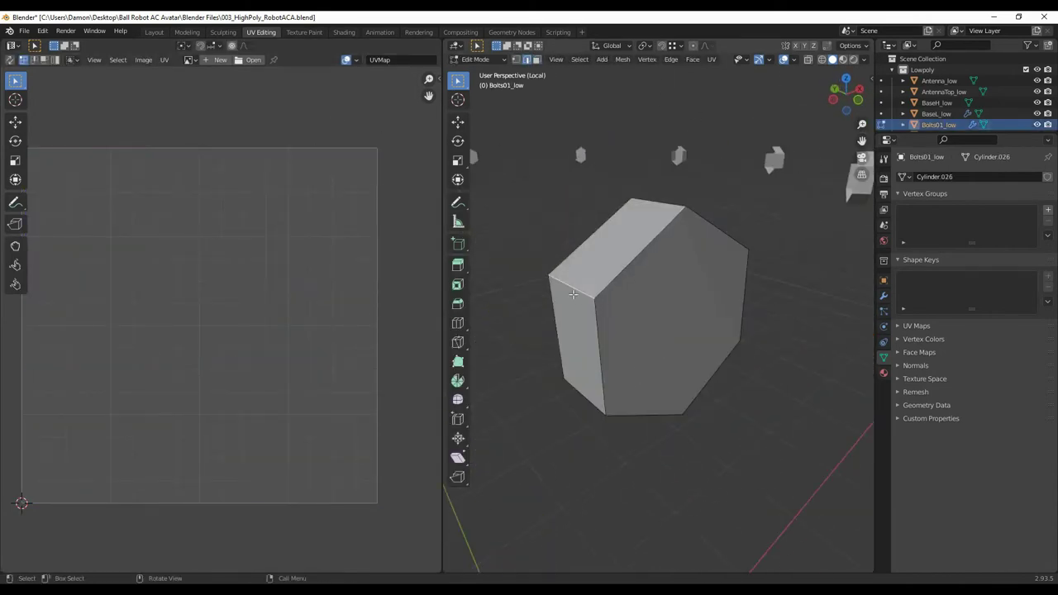
key(a)
key(alt+a)
Step: Isolate the second Bolts mesh and check its UV layout
key(KP_Divide)
key(alt+q)
key(KP_Divide)
key(a)
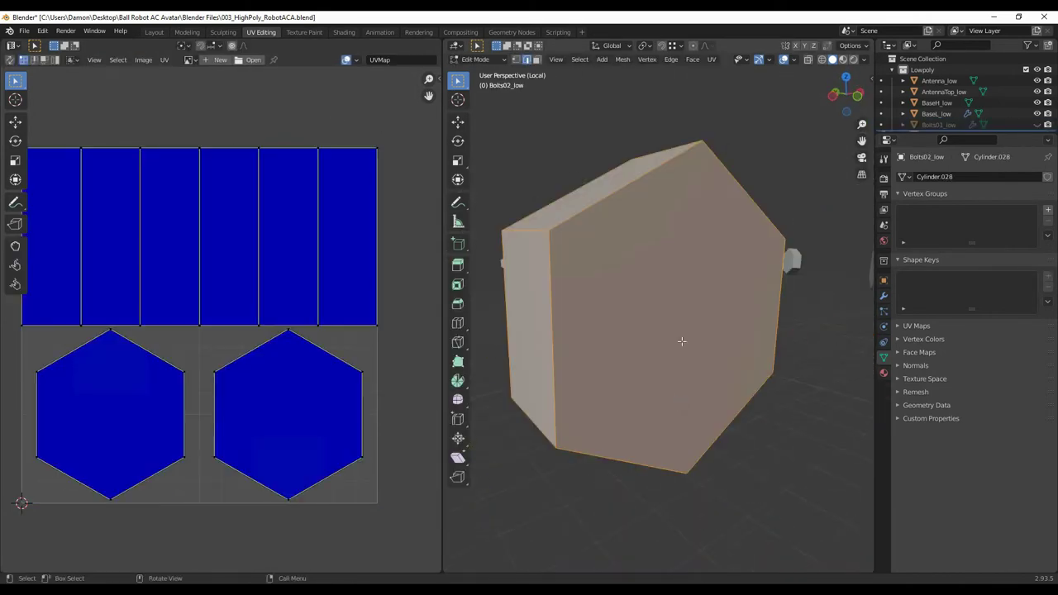
key(alt+a)
mouse_move(680, 342)
middle_down()
mouse_move(661, 413)
mouse_move(673, 314)
mouse_move(739, 322)
mouse_move(798, 413)
middle_up()
key(a)
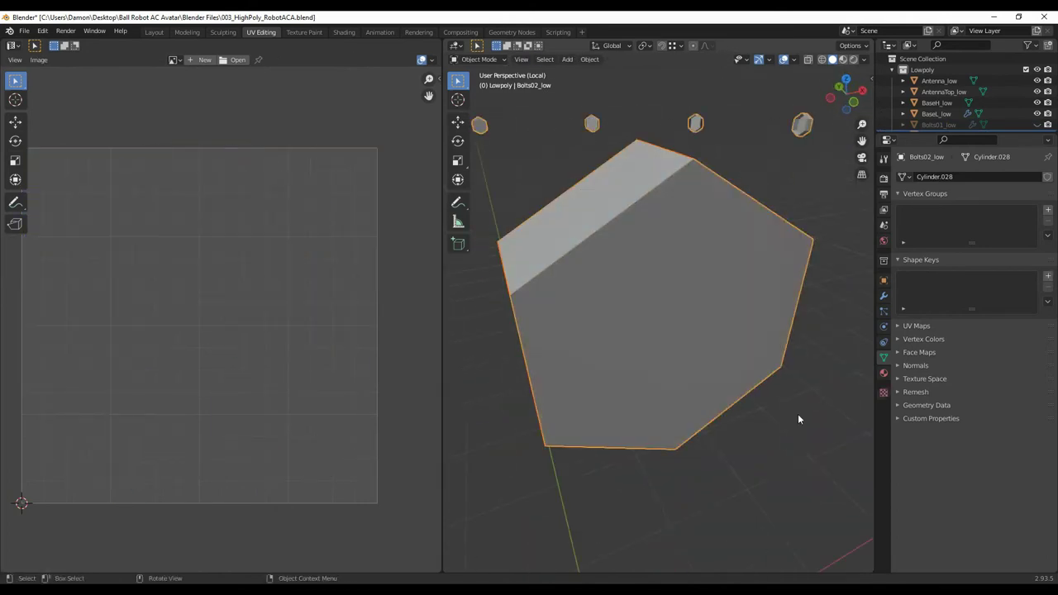
key(alt+a)
Step: Mark seams on the BaseH_low dome's rim and top loop
key(KP_Divide)
key(alt+q)
key(KP_Divide)
key(a)
key(x)
right_click(767, 471)
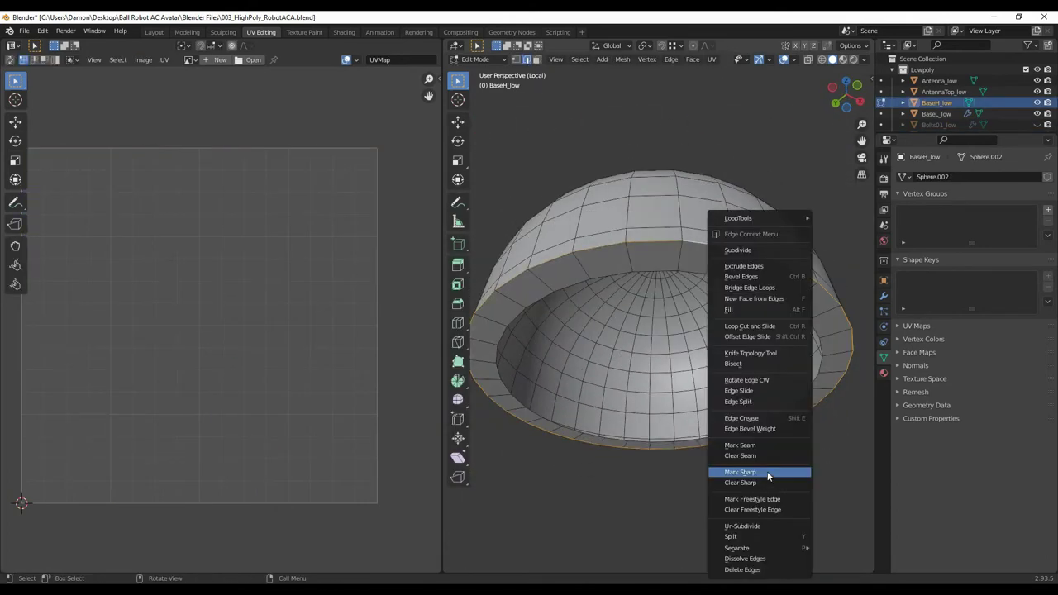
click(731, 471)
middle_drag(731, 470, 759, 303)
key(KP_Divide)
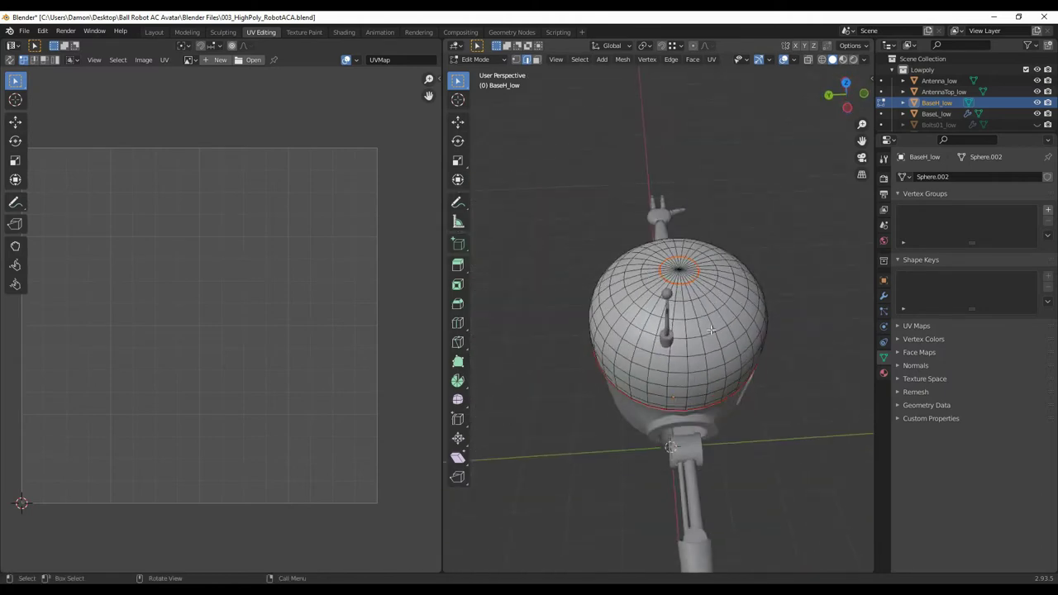
key(KP_Divide)
right_click(744, 443)
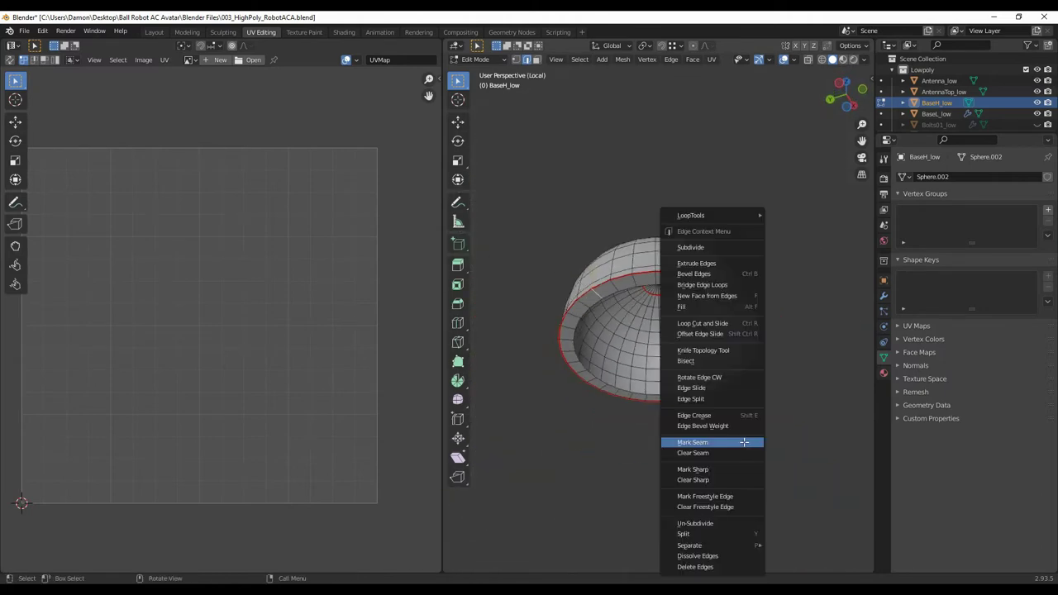
click(744, 442)
Step: Unwrap the whole BaseH_low dome
key(a)
key(u)
click(748, 418)
middle_drag(748, 418, 761, 284)
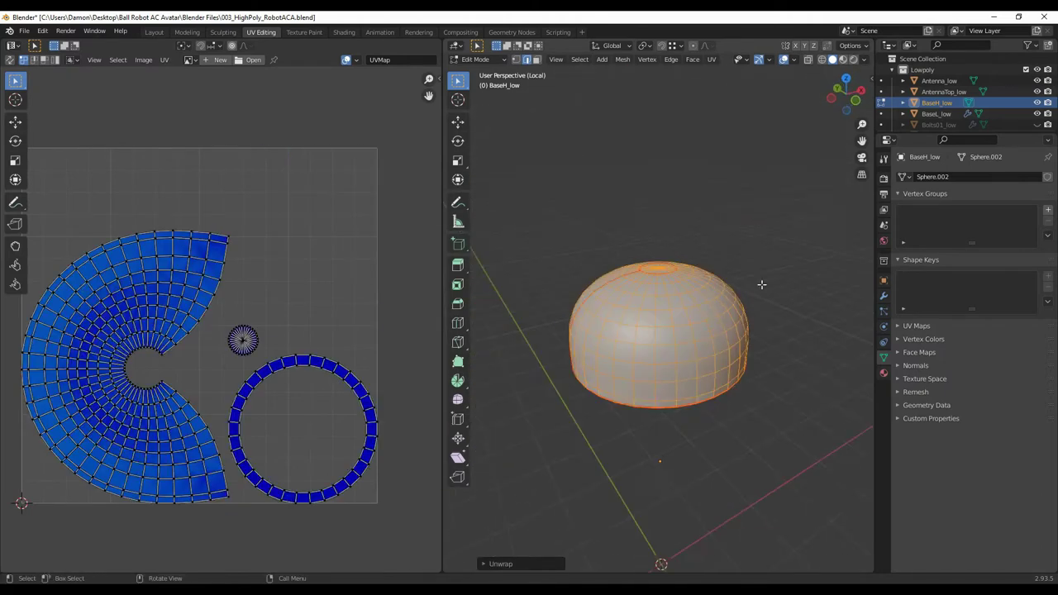
key(alt+a)
middle_drag(715, 323, 602, 417)
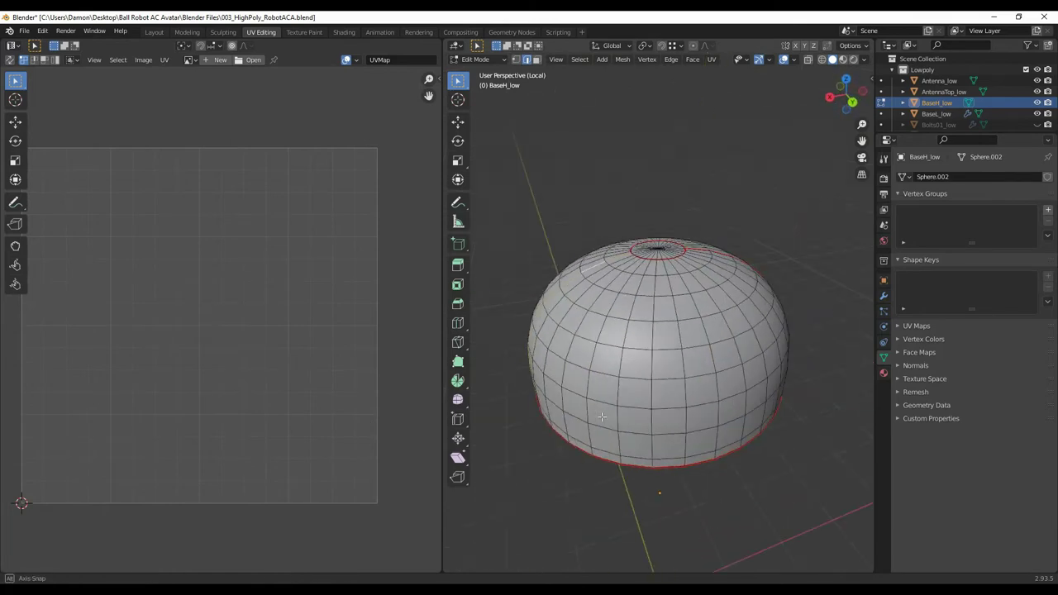
key(a)
key(u)
click(732, 420)
Step: Isolate the BaseL_low lower body mesh for editing
key(KP_Divide)
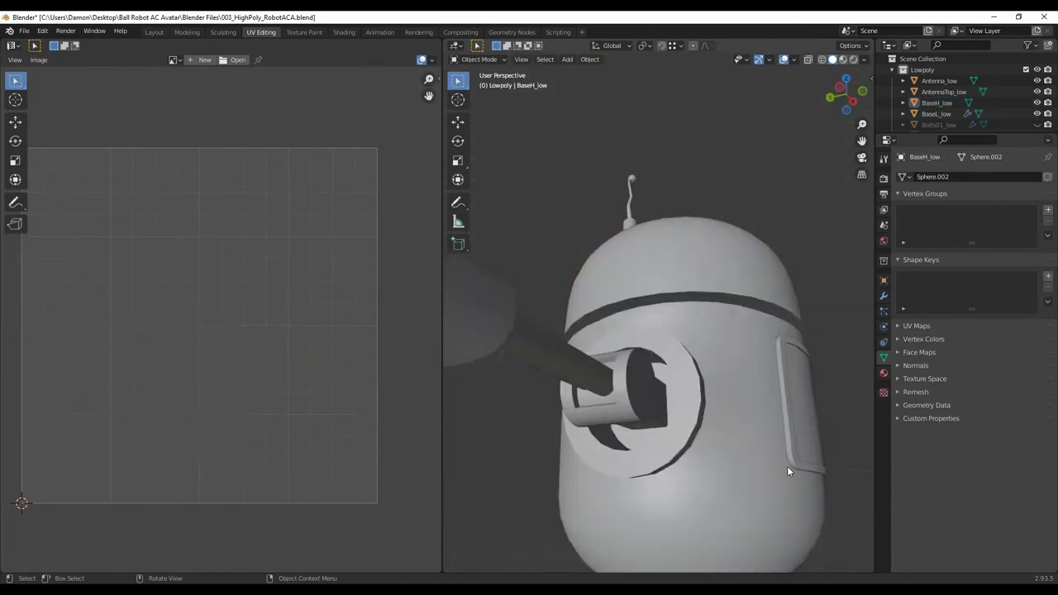
key(alt+q)
key(KP_Divide)
middle_drag(755, 333, 612, 333)
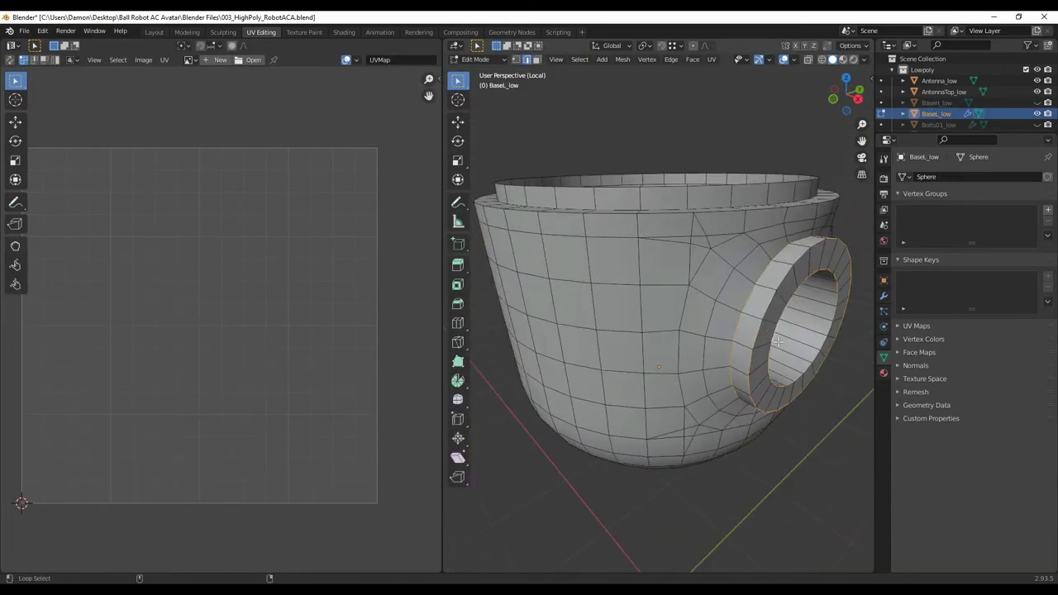
Step: Mark a seam on an edge loop of the BaseL_low cup-shaped body
middle_drag(777, 341, 767, 312)
mouse_move(836, 295)
middle_down()
mouse_move(740, 400)
mouse_move(583, 378)
middle_up()
key(a)
key(alt+a)
scroll(741, 399, up, 3)
scroll(583, 378, down, 5)
right_click(744, 420)
click(744, 420)
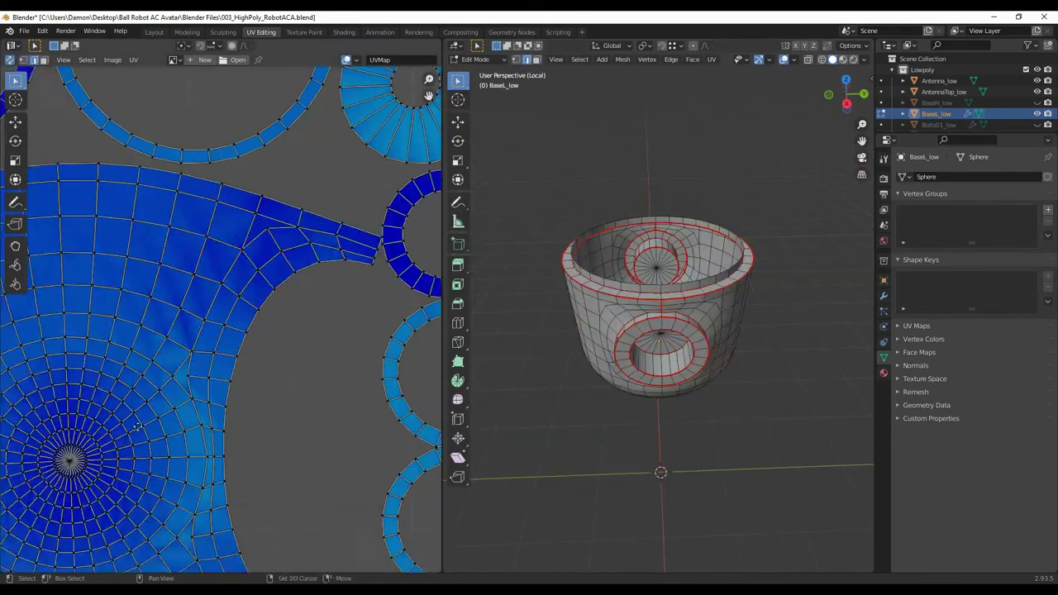
Step: Unwrap the lower body and pack its UV islands into the square
middle_drag(744, 420, 628, 388)
scroll(362, 516, up, 3)
scroll(361, 517, down, 3)
scroll(357, 339, down, 3)
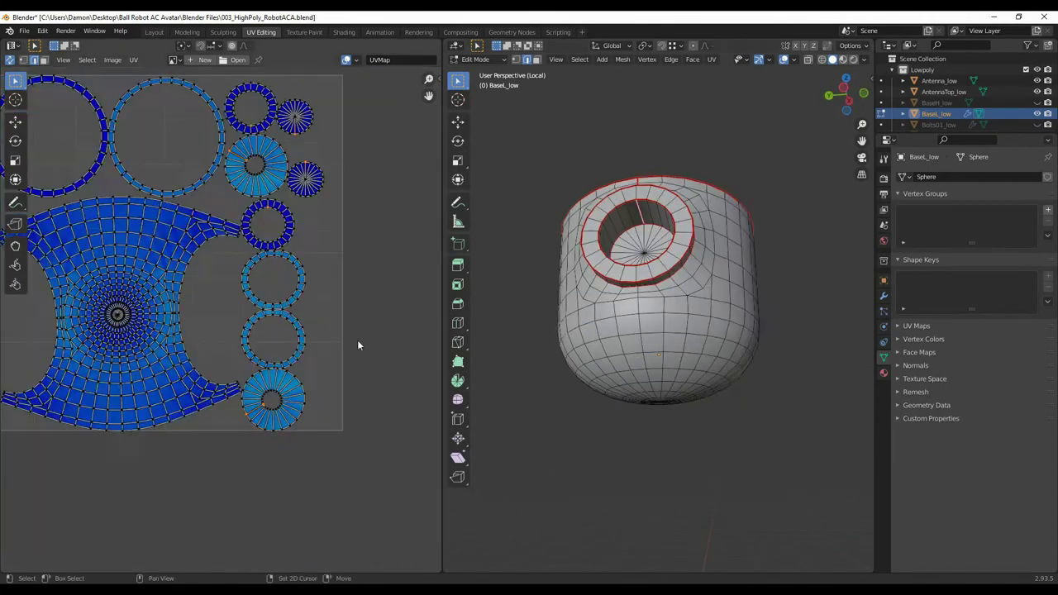
key(a)
key(u)
key(Escape)
middle_drag(661, 420, 610, 288)
key(ctrl+p)
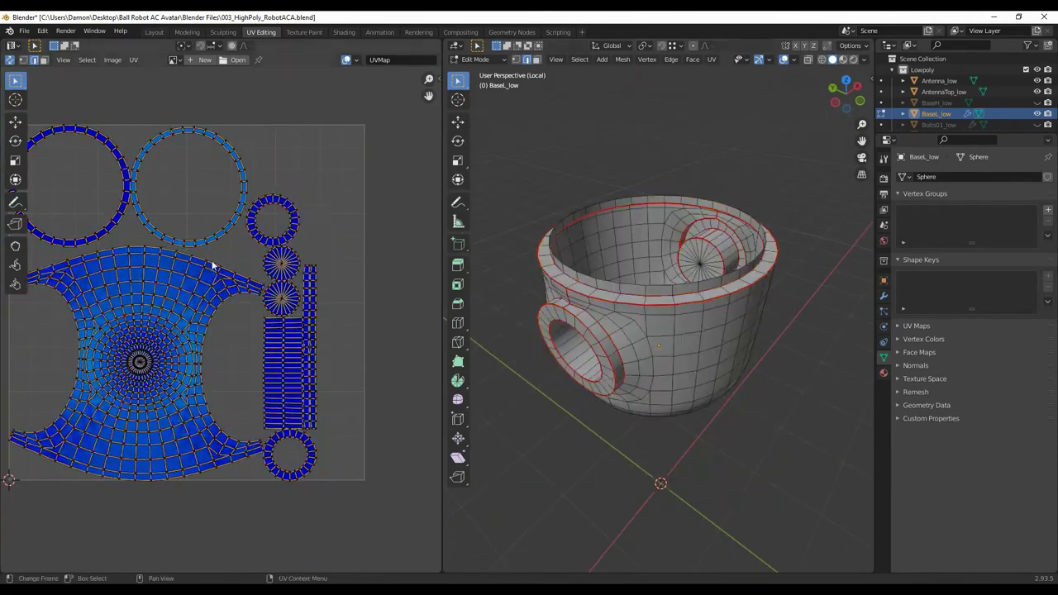
Step: Mark an additional seam on the lower body's side edges
right_click(784, 403)
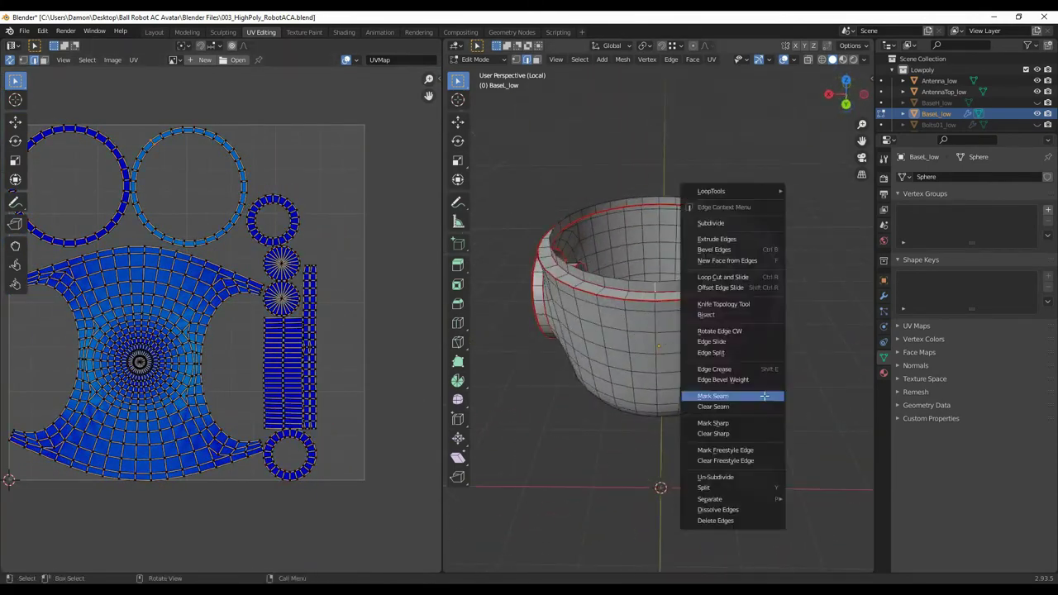
click(785, 398)
middle_drag(784, 398, 595, 391)
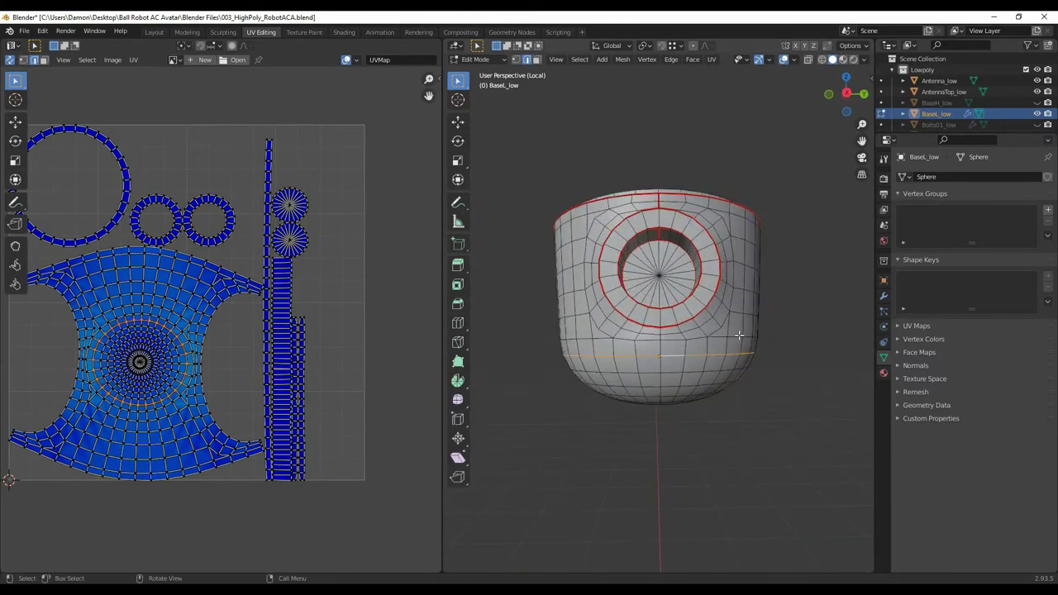
middle_drag(738, 335, 603, 440)
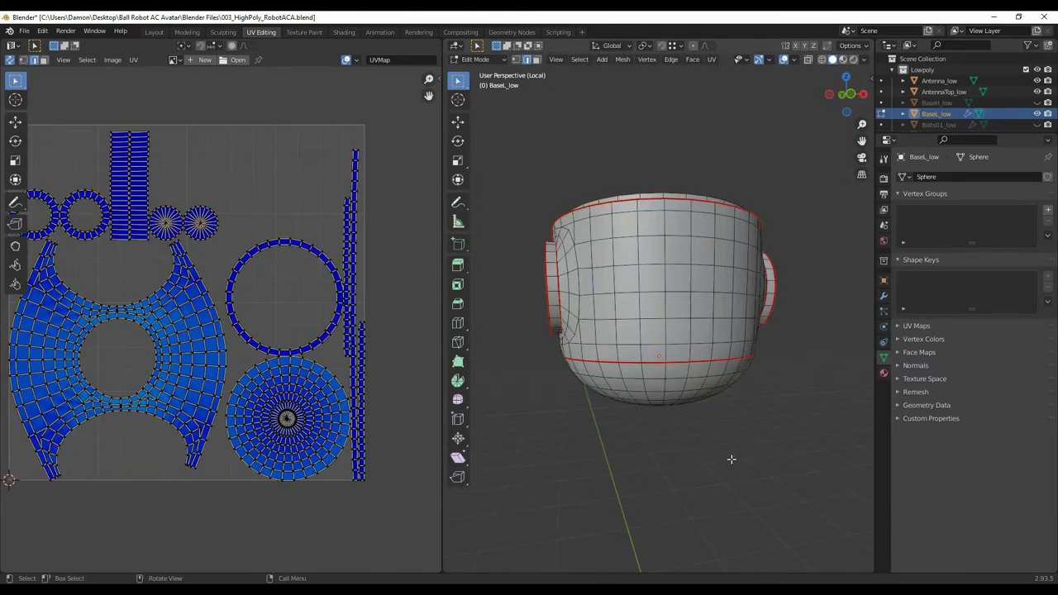
Step: Isolate the Antenna_low stem in Edit Mode
key(Tab)
key(KP_Divide)
click(671, 348)
key(KP_Divide)
key(Tab)
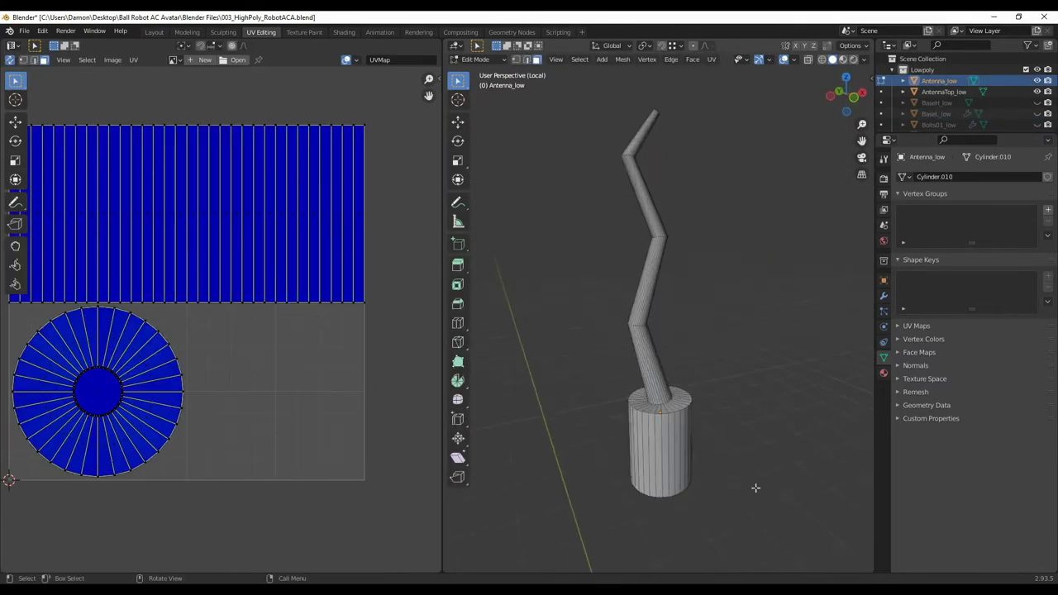
Step: Mark a seam on the antenna's top ring and unwrap it
right_click(755, 488)
click(709, 371)
scroll(670, 397, up, 3)
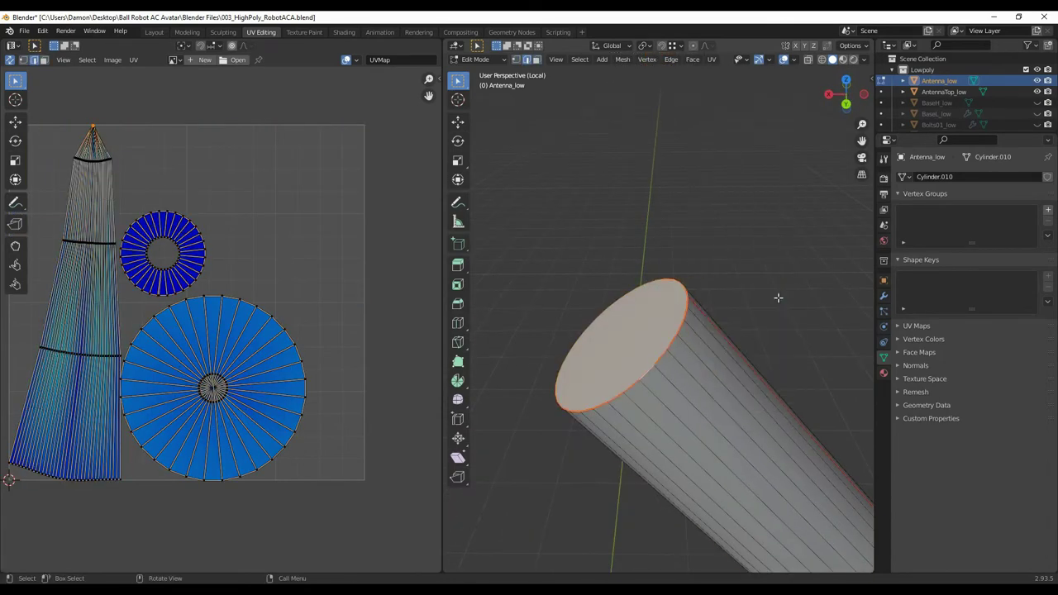
key(Tab)
key(KP_Divide)
Step: Unwrap the AntennaTop_low sphere into two circular islands
click(529, 248)
key(Tab)
key(KP_Decimal)
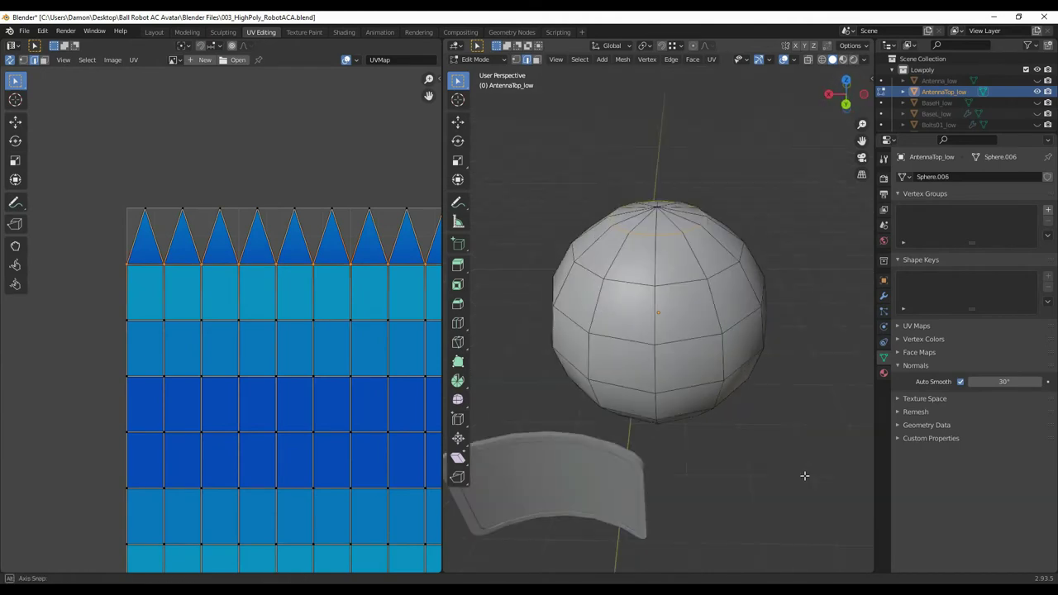
click(799, 424)
middle_drag(744, 450, 686, 477)
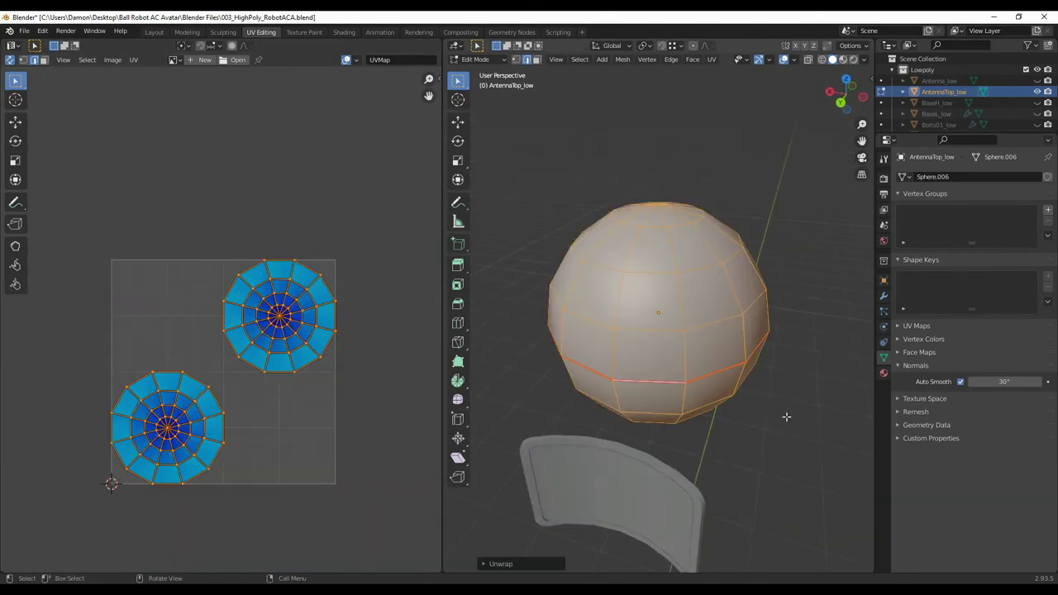
key(Tab)
key(KP_Divide)
Step: Unwrap the Screen_low panel's UVs
key(Tab)
key(u)
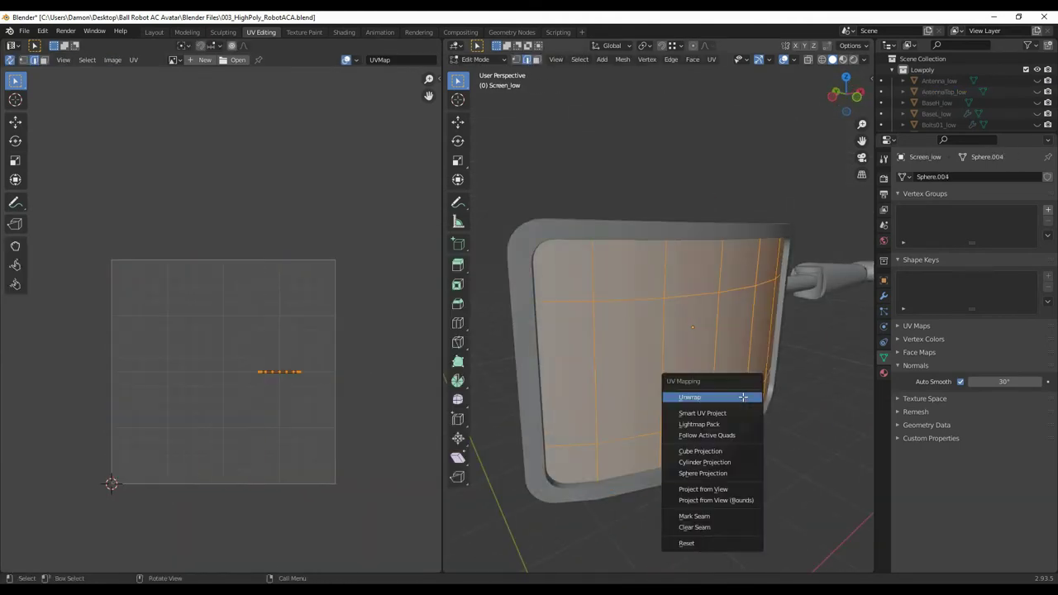
click(673, 328)
key(Tab)
Step: Unwrap all faces of the Window_low frame into new UV islands
middle_drag(760, 474, 711, 451)
key(u)
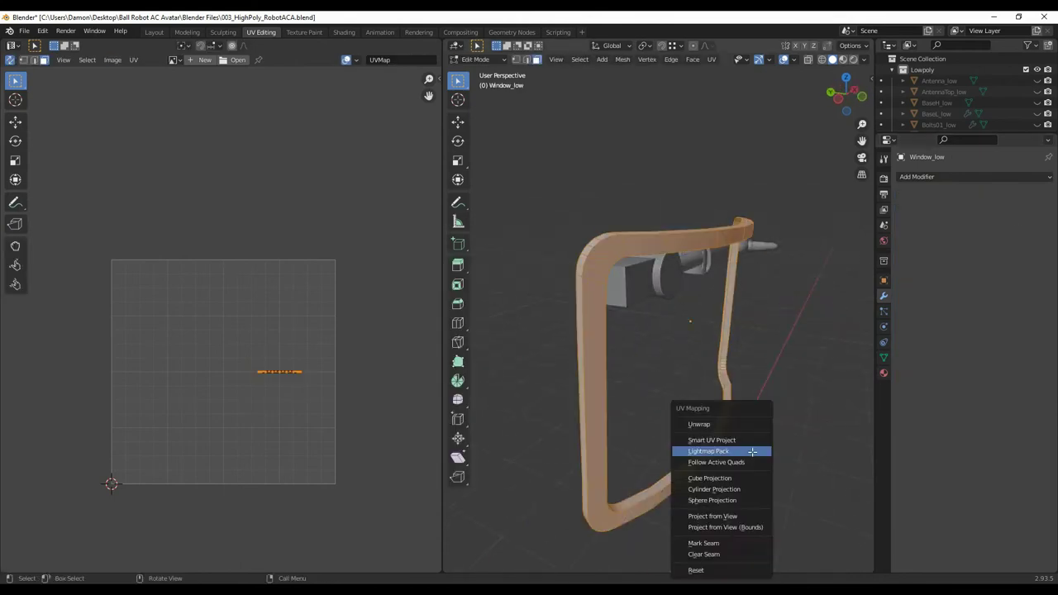
click(708, 448)
click(818, 405)
mouse_move(818, 405)
middle_down()
mouse_move(709, 500)
mouse_move(682, 358)
middle_up()
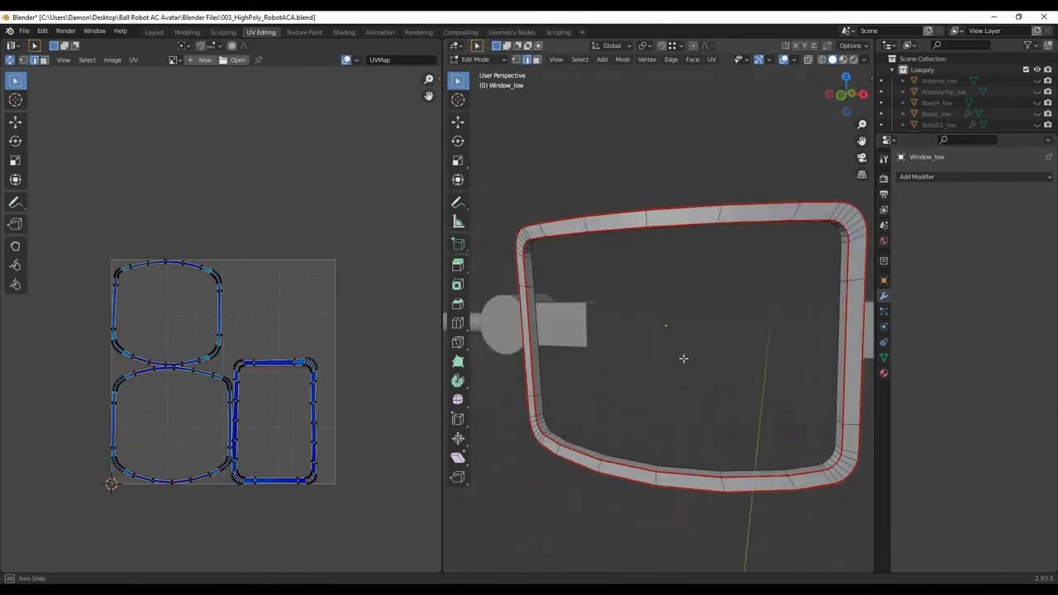
key(a)
key(u)
click(705, 444)
key(Return)
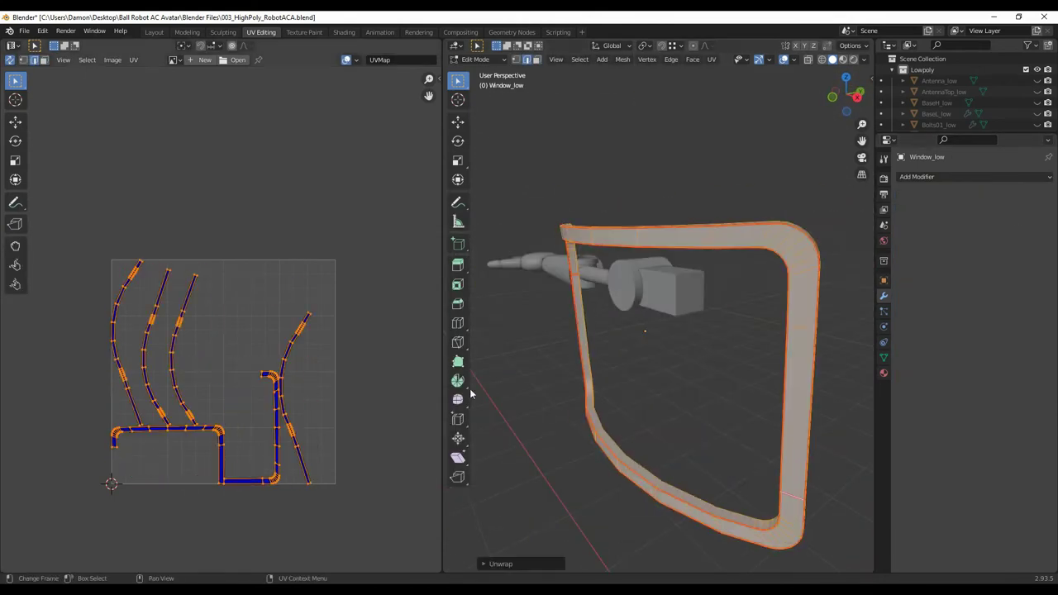
key(Tab)
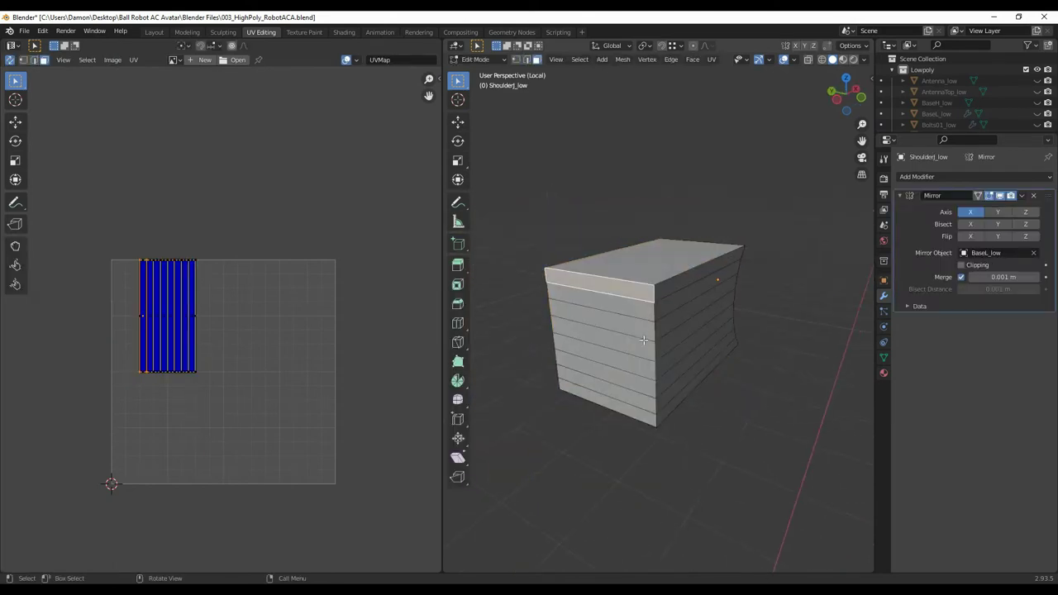
Step: Select the whole Shoulder_low mesh for its edge options, then bring up delete options on the hand
middle_drag(759, 389, 709, 437)
key(a)
right_click(709, 436)
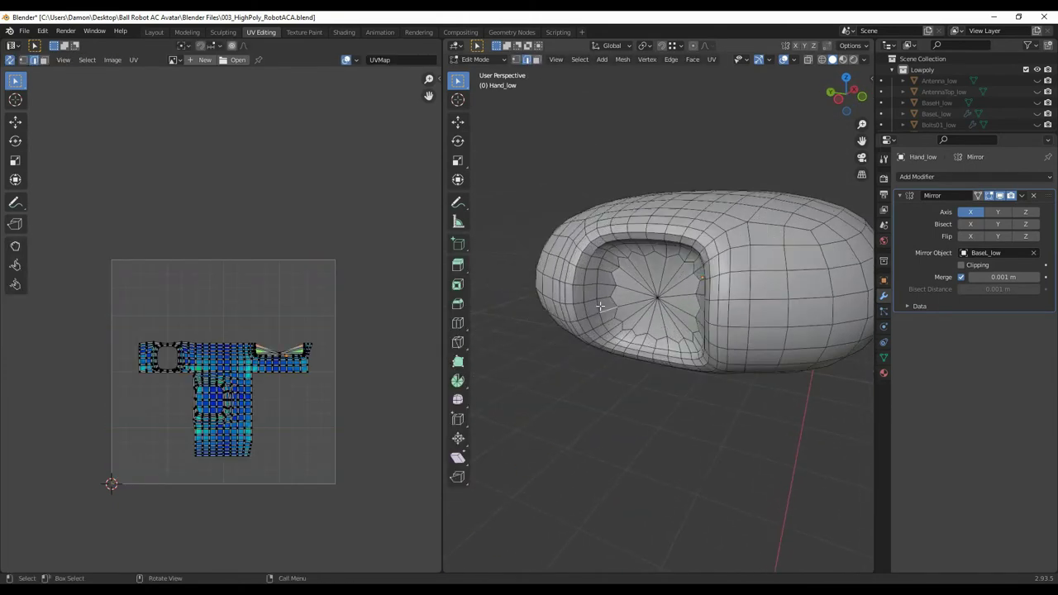
key(x)
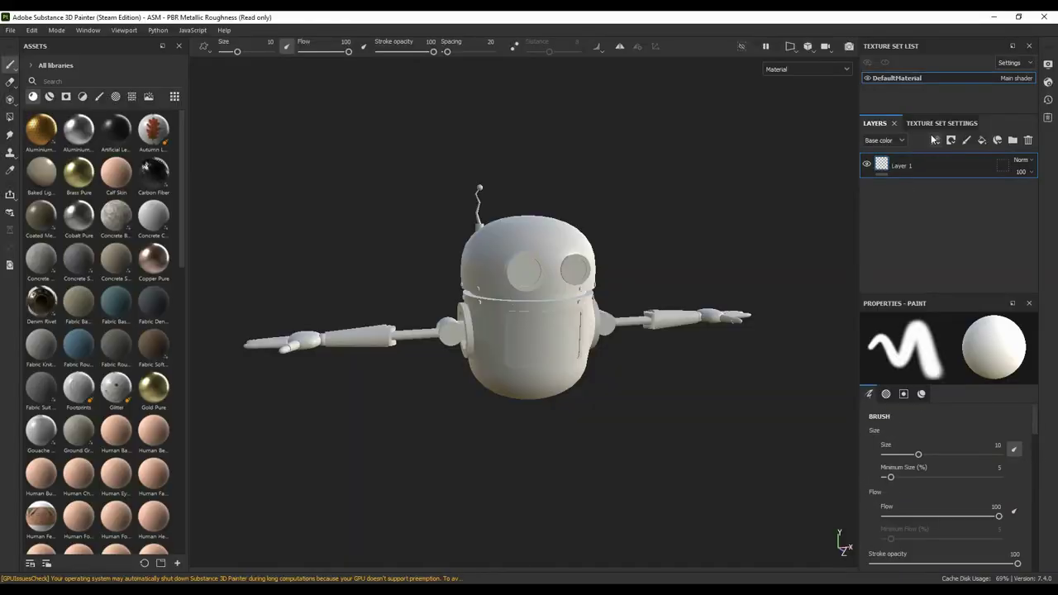
Step: Bake the robot's mesh maps from Texture Set Settings after reviewing the ambient occlusion settings
click(926, 45)
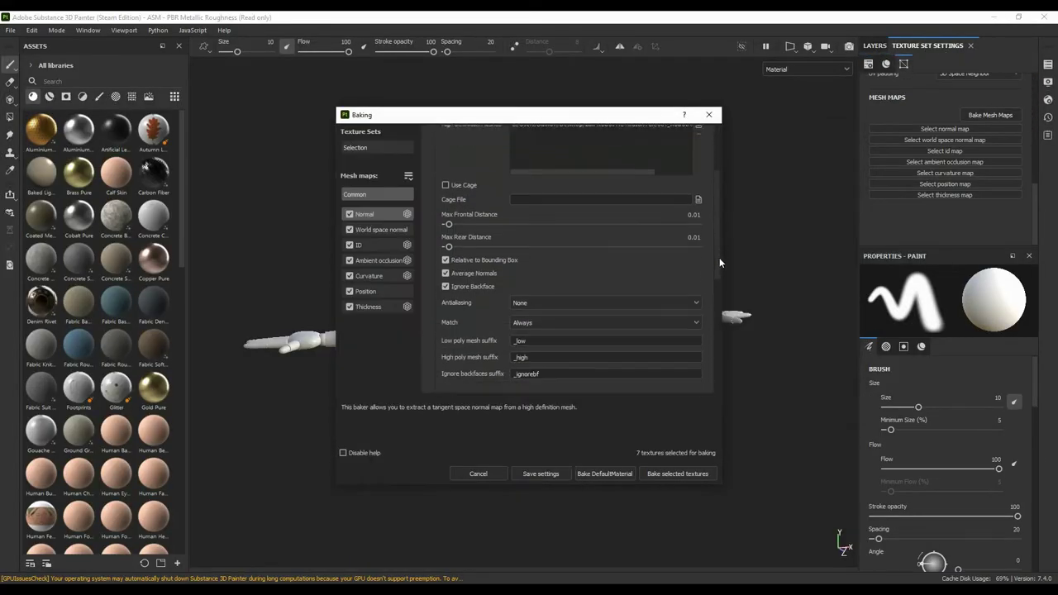
click(376, 259)
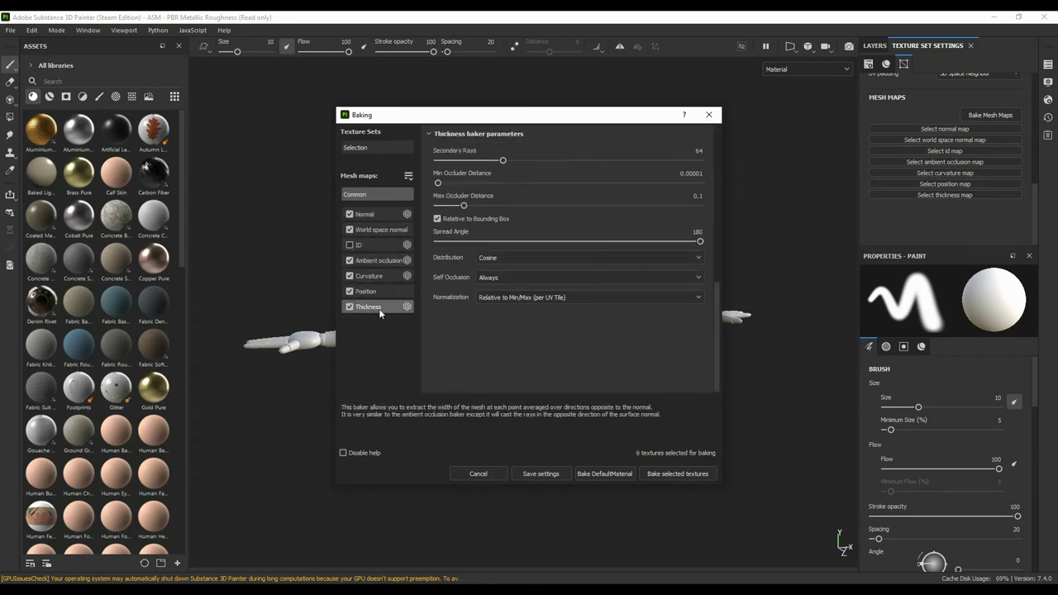
click(673, 476)
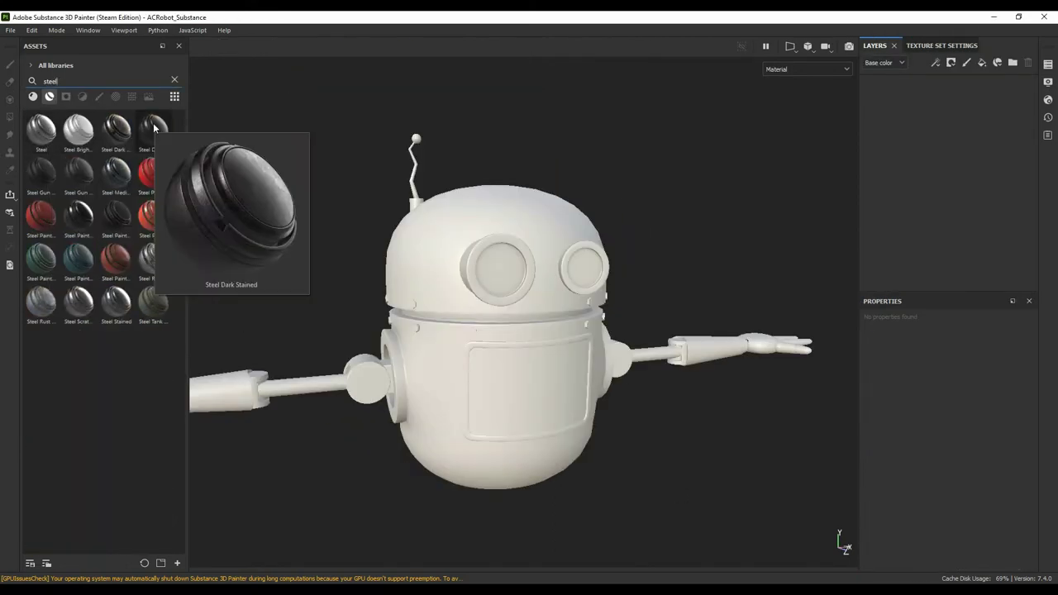
Step: Inspect the steel-covered robot's arm, hand, head and eyes in close-up
right_click(927, 90)
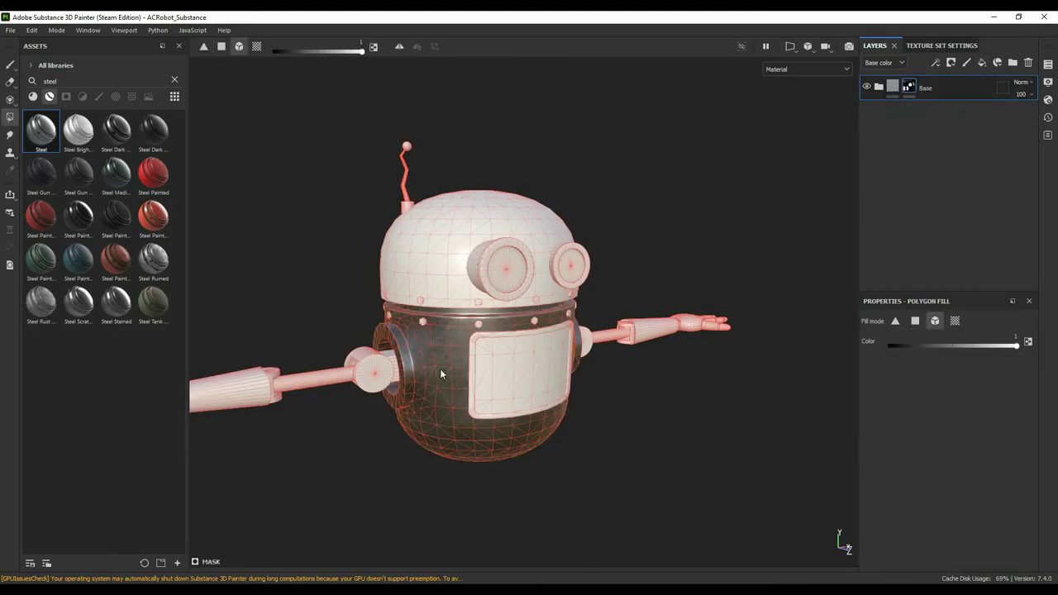
alt+drag(441, 375, 513, 340)
scroll(433, 366, up, 5)
alt+drag(433, 366, 417, 384)
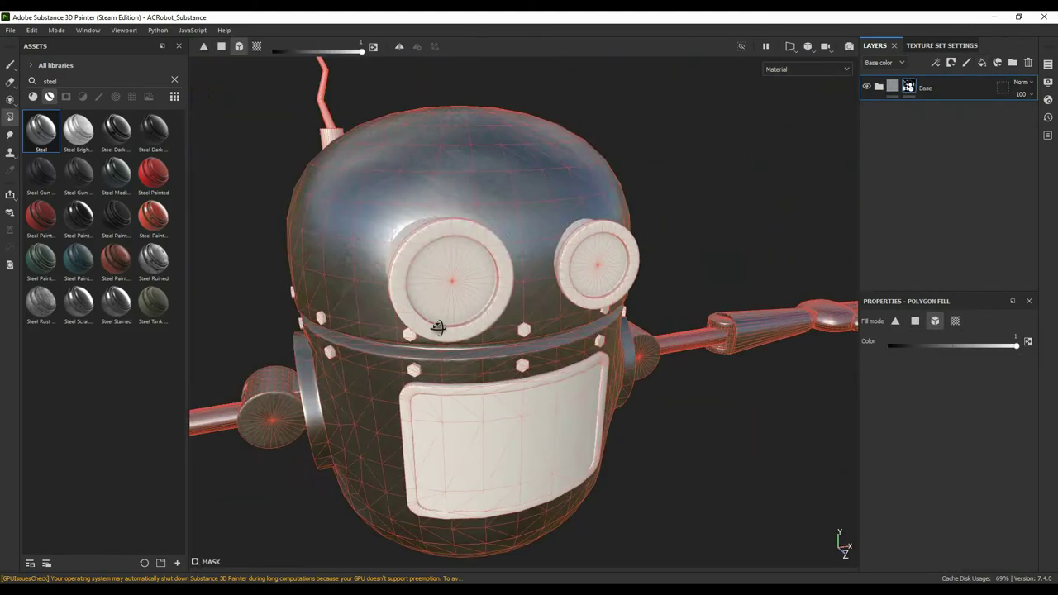
mouse_move(433, 330)
alt+mouse_down()
mouse_move(439, 290)
mouse_move(430, 322)
alt+mouse_up()
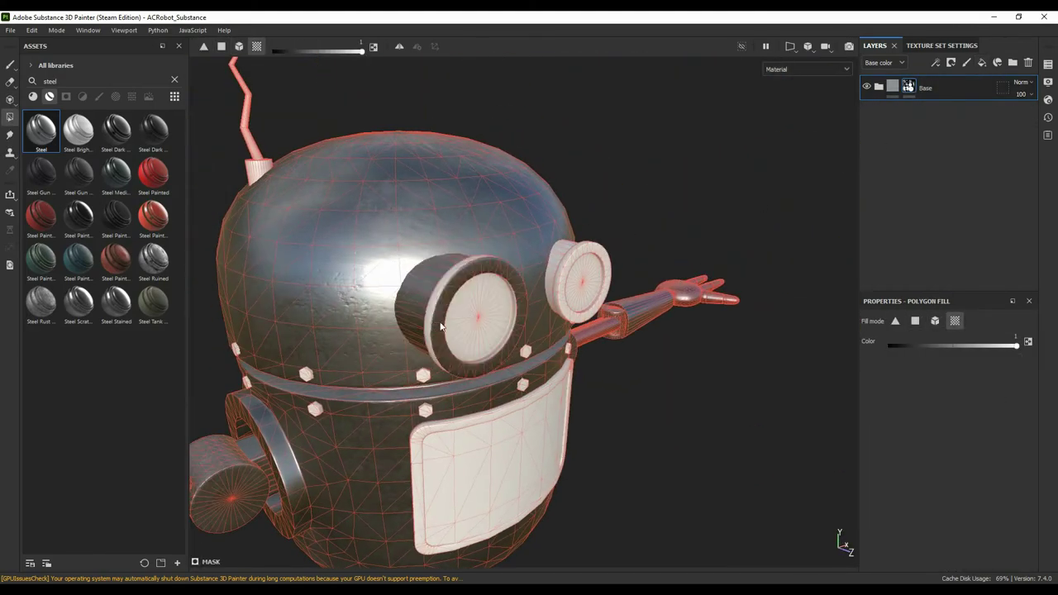
scroll(348, 330, up, 5)
mouse_move(349, 330)
alt+mouse_down()
mouse_move(432, 350)
mouse_move(392, 212)
mouse_move(472, 354)
mouse_move(578, 405)
mouse_move(542, 411)
mouse_move(262, 330)
alt+mouse_up()
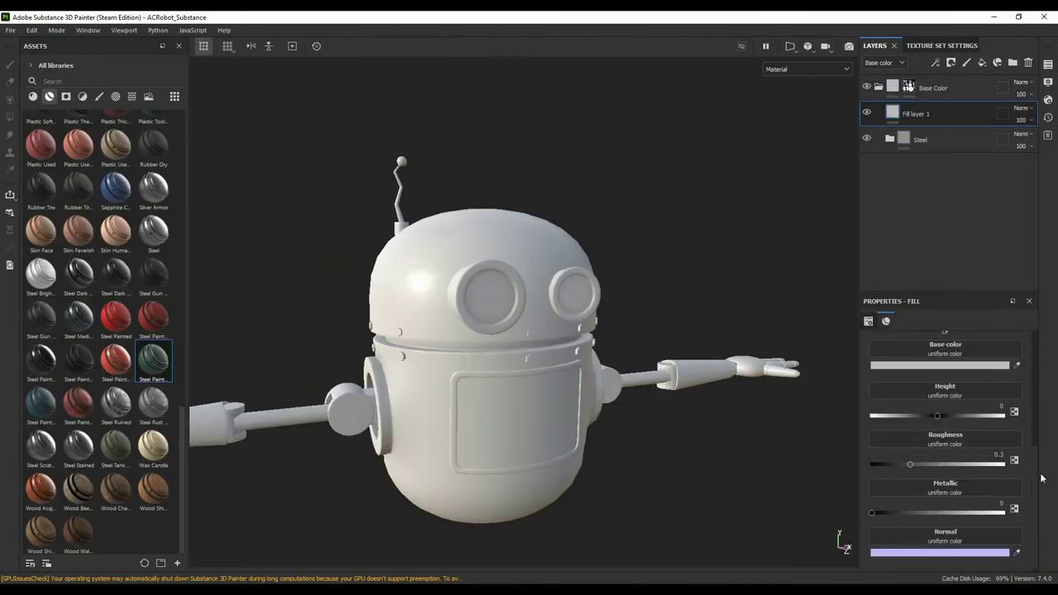
Step: Give the fill layer a deep dark-teal base colour and name it BaseColor
drag(953, 363, 950, 374)
mouse_move(911, 343)
mouse_down()
mouse_move(859, 408)
mouse_move(868, 396)
mouse_up()
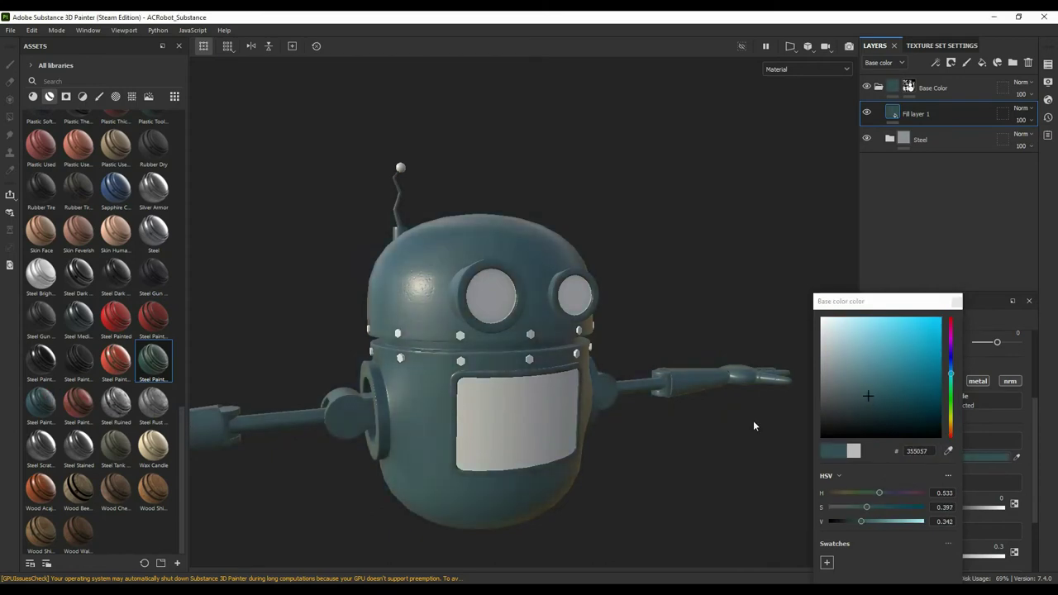
double_click(915, 114)
text(BaseColor)
Step: Add a black mask to BaseColor with the inverted Paint Old smart mask
right_click(933, 113)
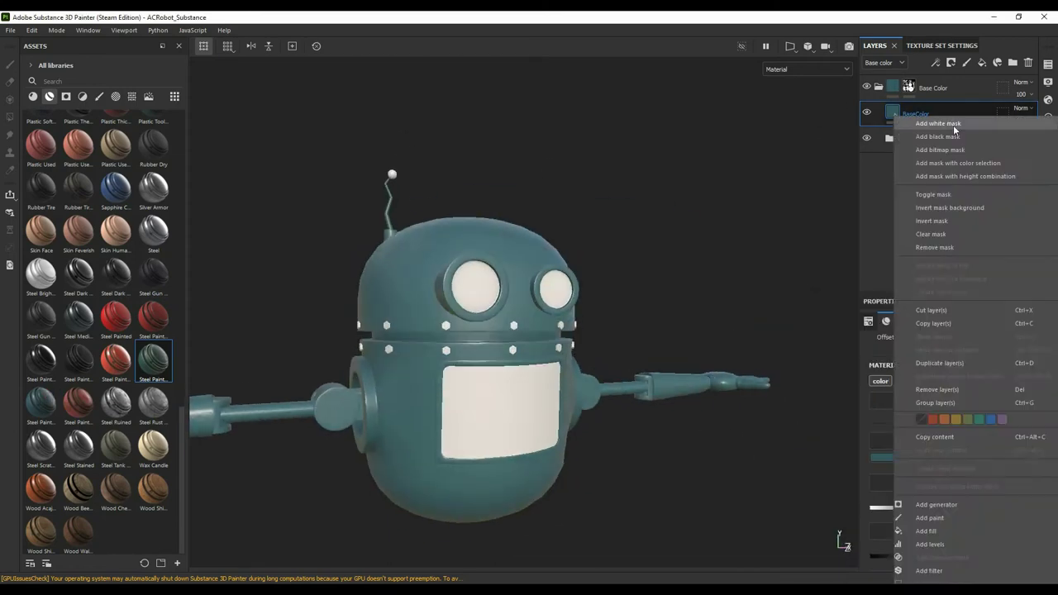
click(945, 128)
click(66, 96)
text(paint)
drag(79, 129, 932, 114)
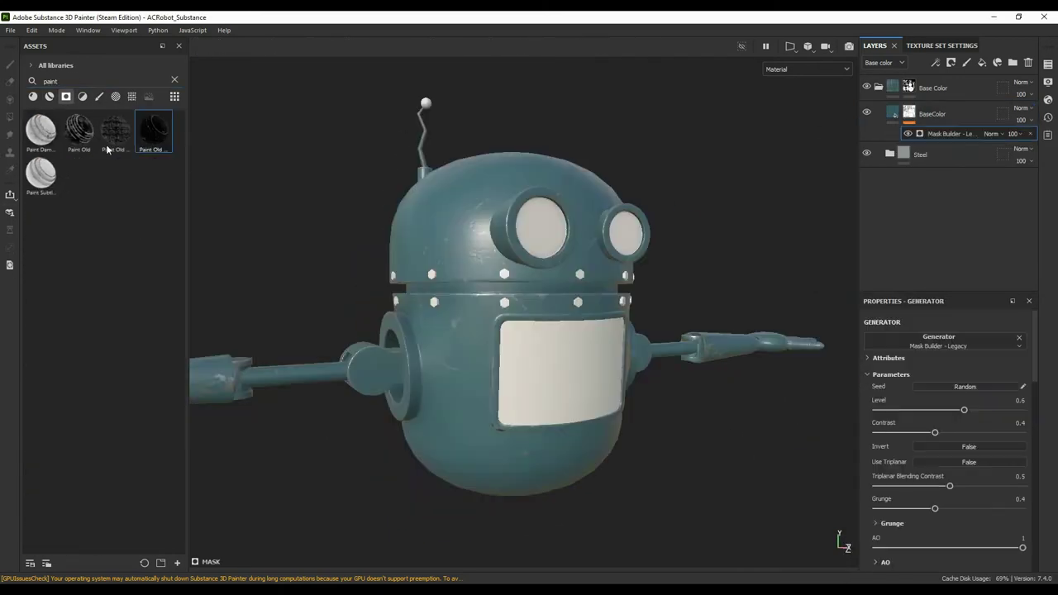
click(969, 387)
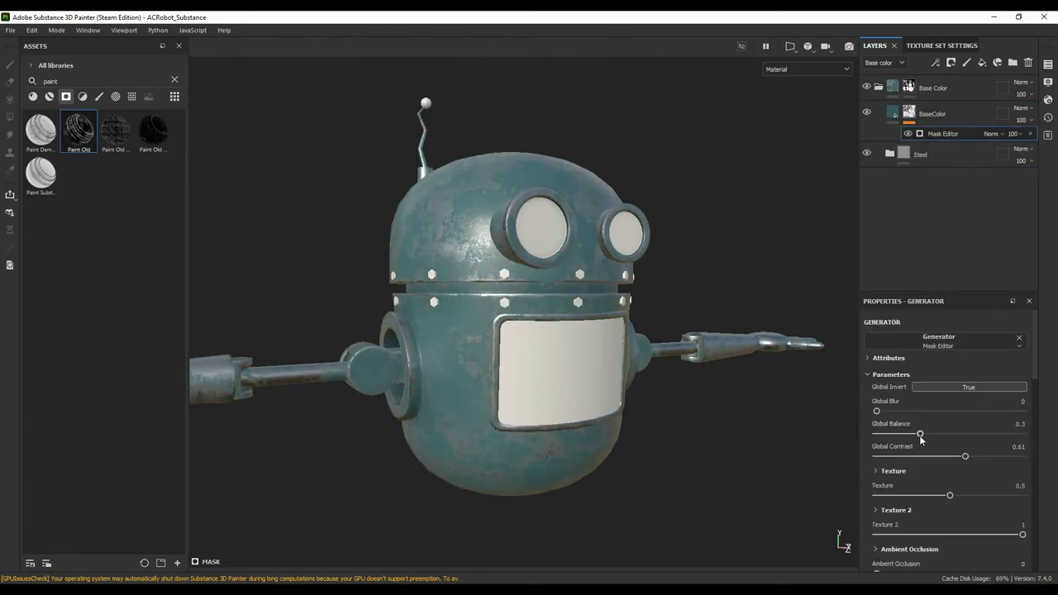
Step: Review the worn teal paint from several angles and add another black mask to BaseColor
alt+drag(851, 423, 823, 415)
click(962, 456)
mouse_move(946, 368)
alt+mouse_down()
mouse_move(437, 405)
mouse_move(637, 347)
alt+mouse_up()
right_click(888, 113)
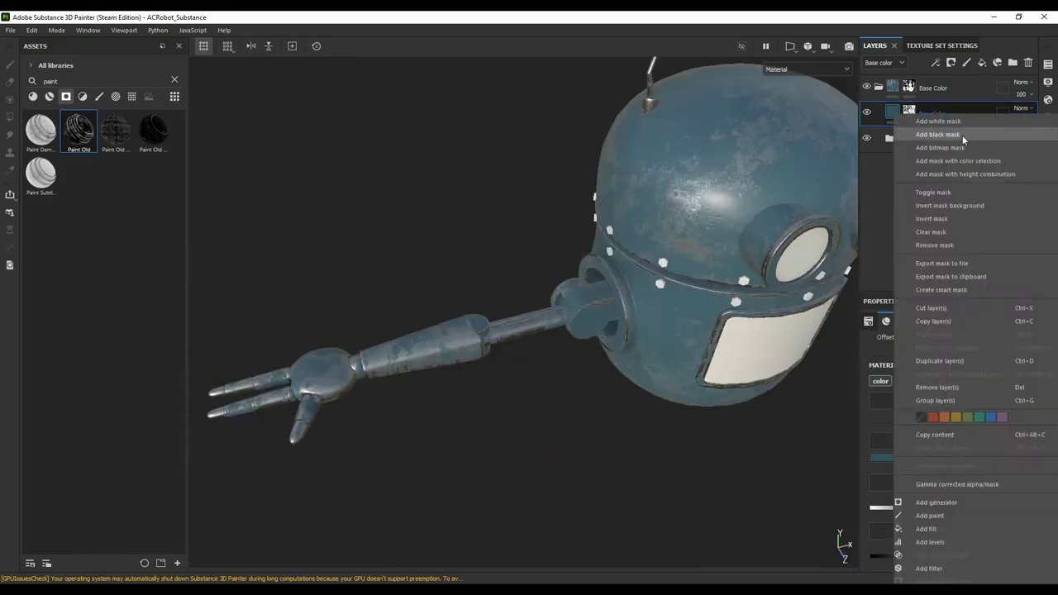
click(962, 135)
mouse_move(579, 363)
alt+mouse_down()
mouse_move(627, 347)
mouse_move(376, 314)
alt+mouse_up()
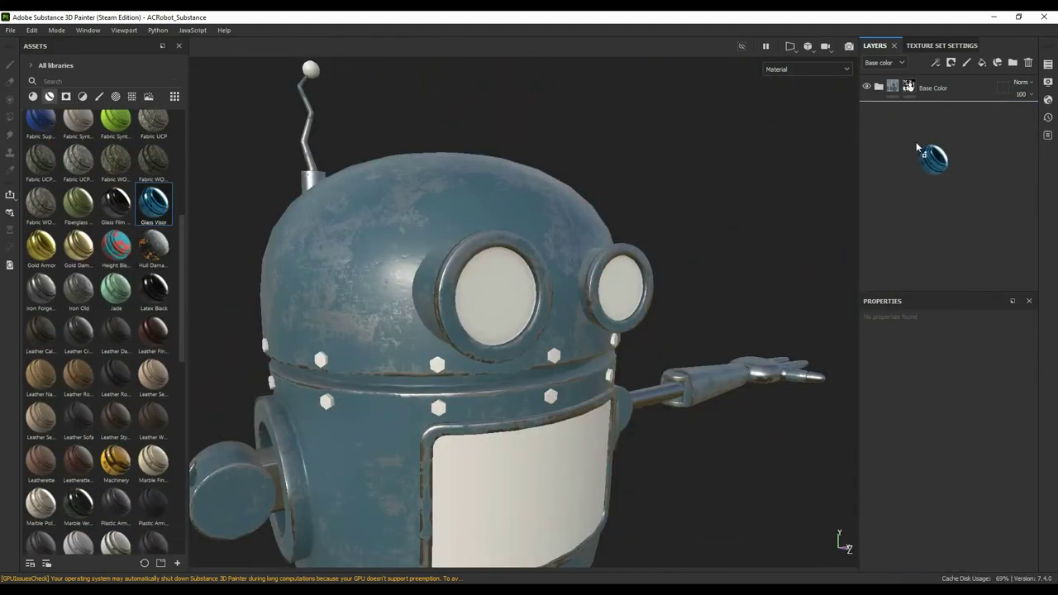
Step: Add the Glass Visor material with a black mask and a dark green Base fill
drag(917, 149, 920, 147)
right_click(901, 113)
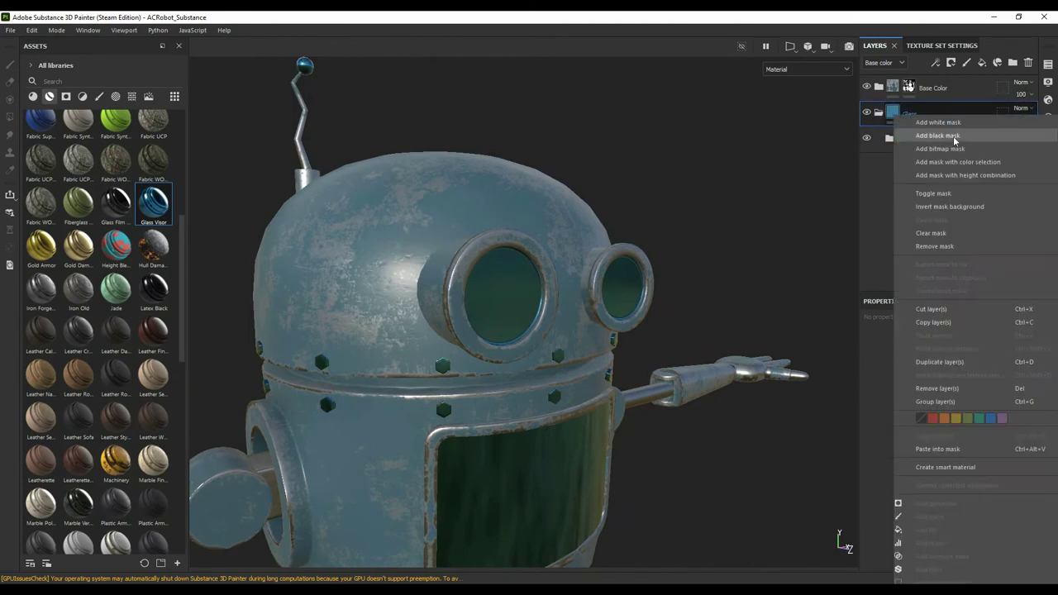
click(917, 135)
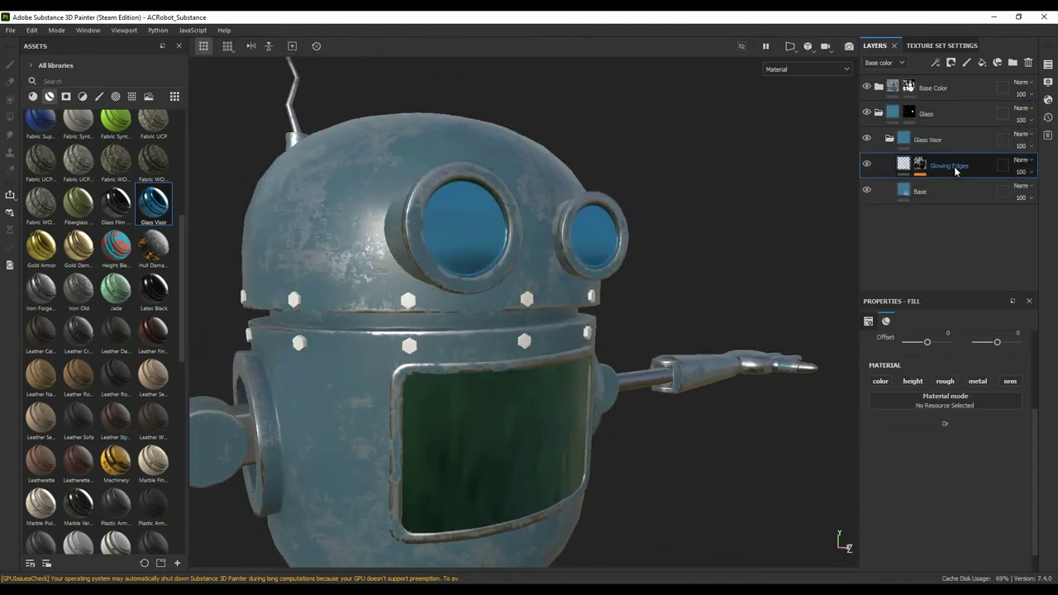
click(906, 194)
drag(873, 366, 857, 406)
mouse_move(579, 376)
alt+mouse_down()
mouse_move(628, 375)
mouse_move(591, 326)
mouse_move(635, 262)
alt+mouse_up()
scroll(590, 326, up, 3)
Step: Switch to a shader preset that supports opacity and add the Opacity channel
click(917, 165)
click(915, 192)
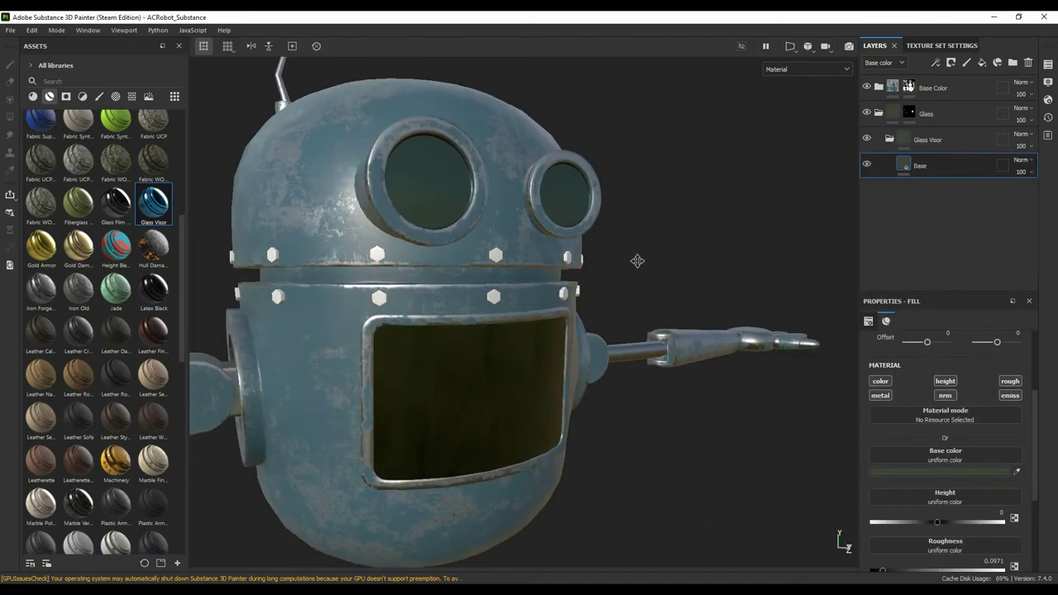
click(1048, 81)
click(1048, 100)
click(926, 132)
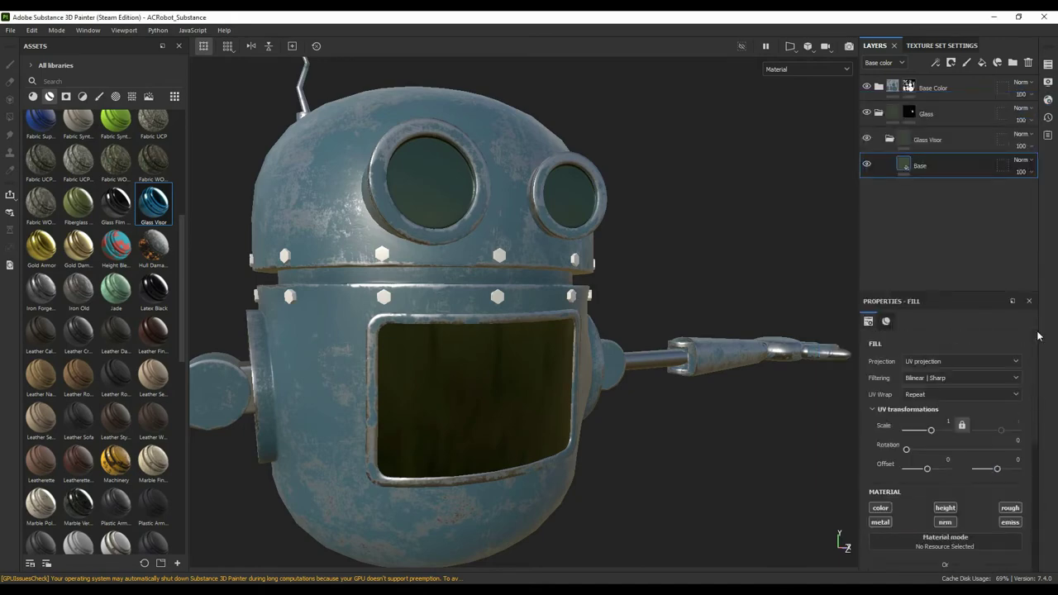
click(990, 251)
Step: Lower the glass layer's opacity to 0.8735
alt+drag(661, 289, 537, 289)
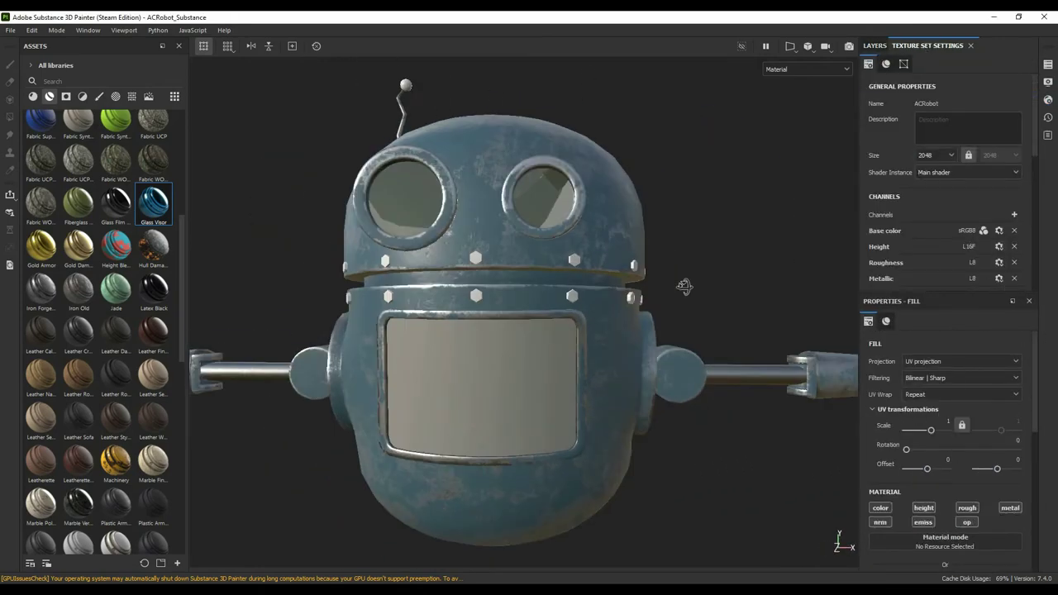
click(875, 45)
mouse_move(668, 465)
alt+mouse_down()
mouse_move(768, 465)
mouse_move(746, 456)
mouse_move(840, 538)
mouse_move(741, 308)
alt+mouse_up()
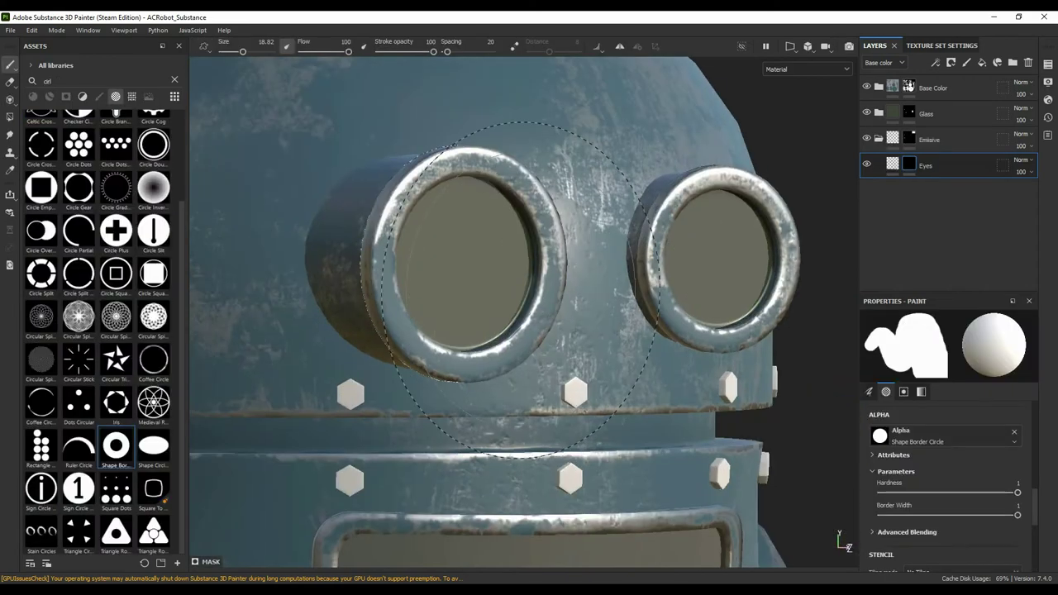
Step: Stamp a glowing green circle ring on the screen with brush size about 20
key(F1)
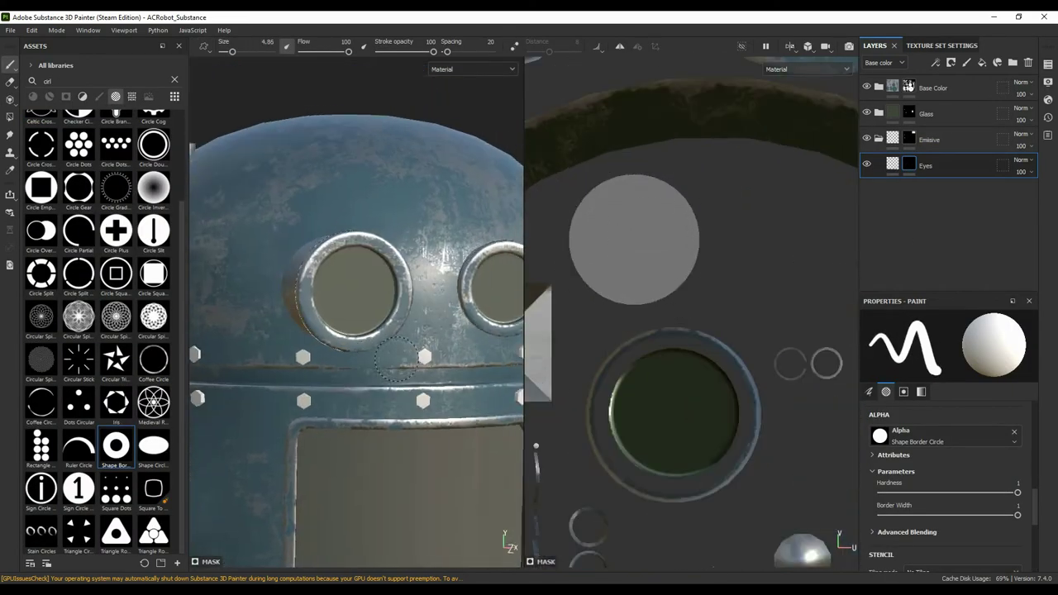
click(647, 259)
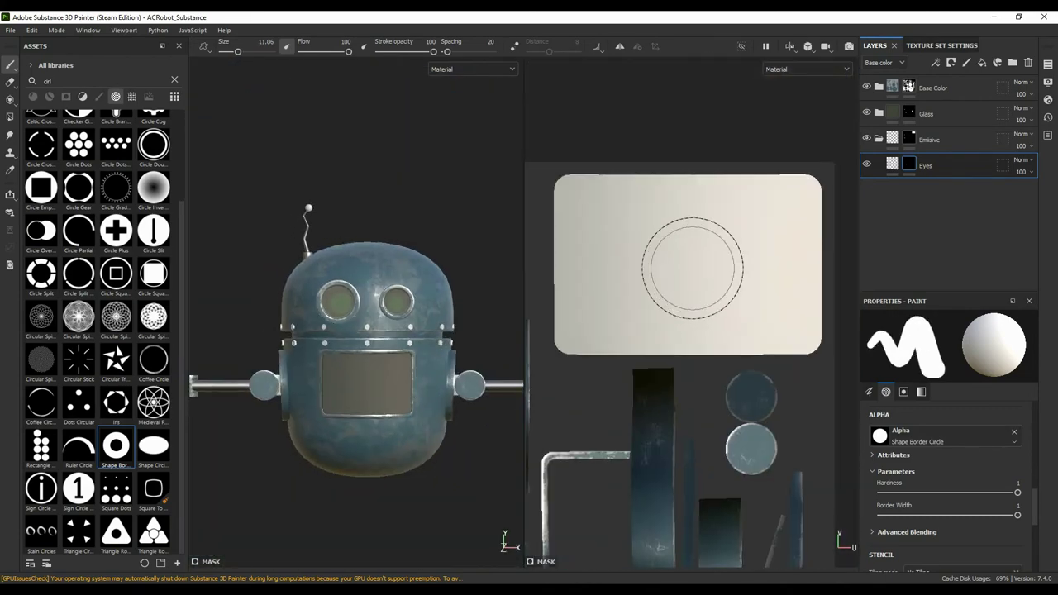
ctrl+right_drag(692, 268, 679, 267)
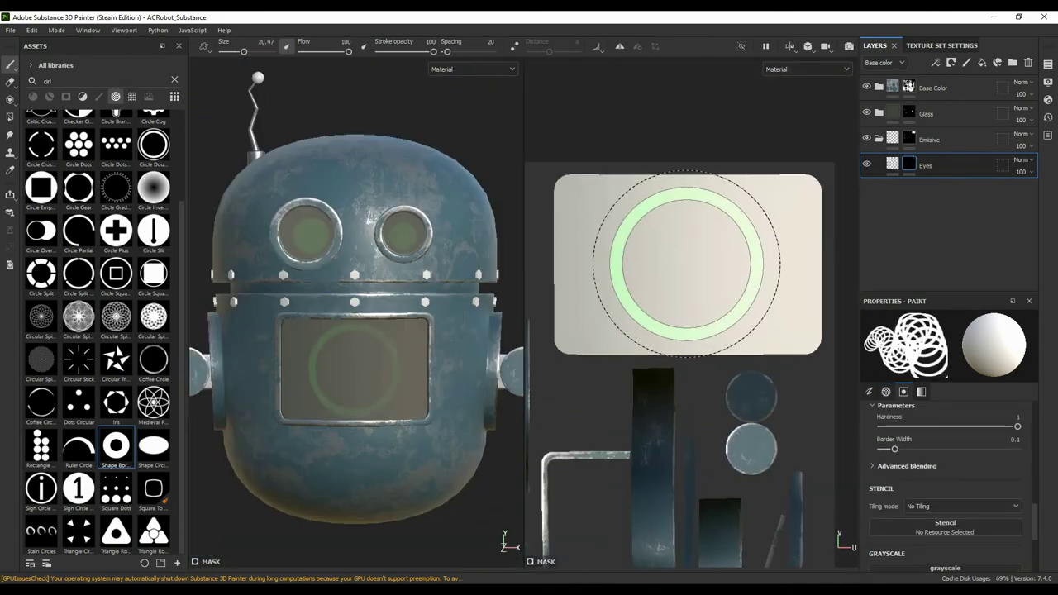
Step: Paint two oval eyes using the Shape Circle Squeeze alpha
key(BackSpace)
key(BackSpace)
key(BackSpace)
text(ov)
click(154, 130)
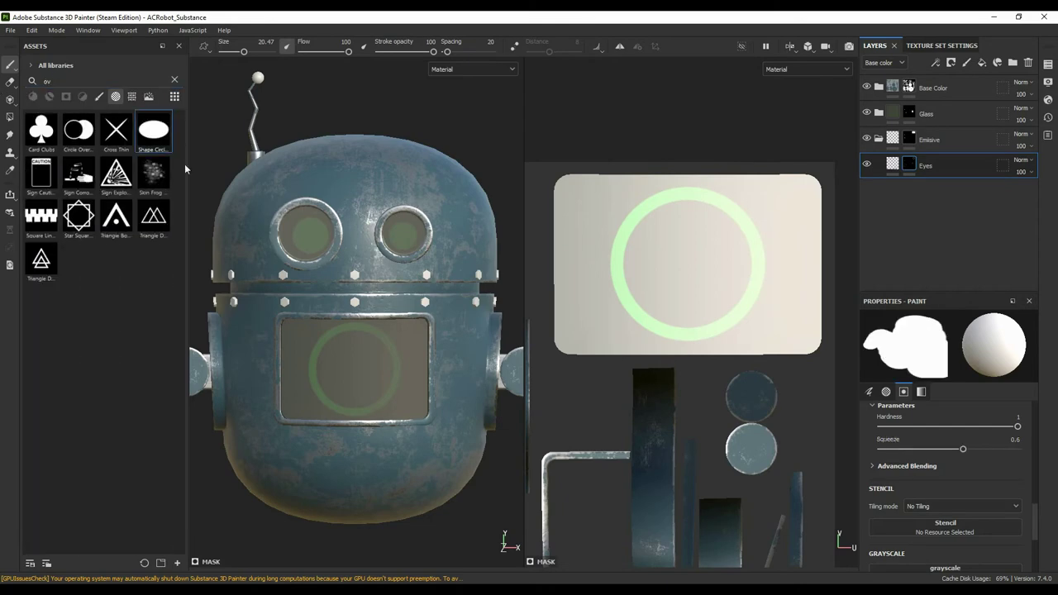
scroll(949, 477, up, 3)
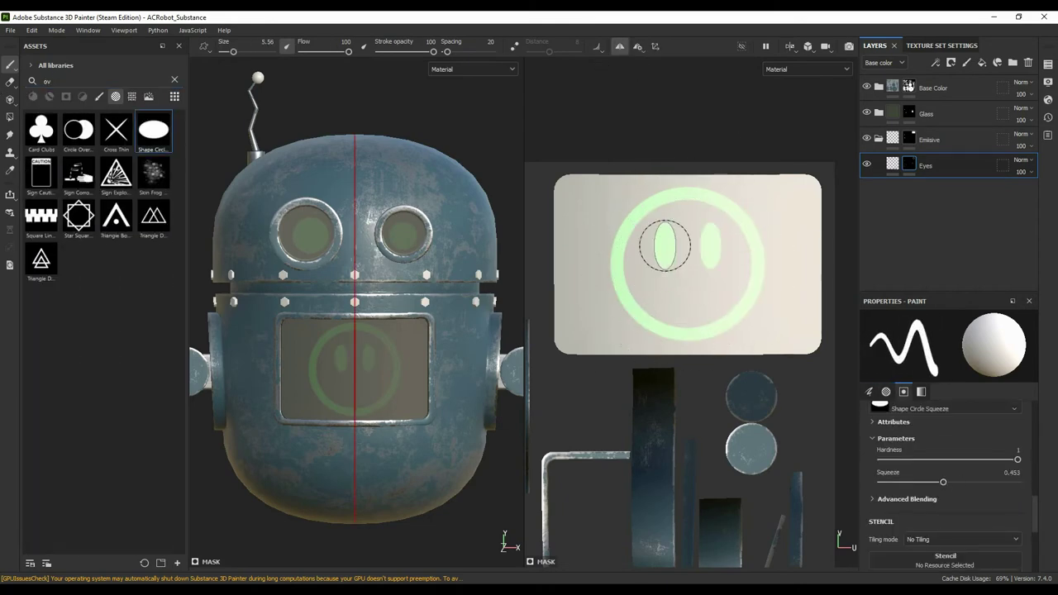
click(175, 79)
drag(182, 127, 180, 188)
Step: Paint a Circle Partial smile arc under the eyes and frame the whole robot
scroll(180, 191, down, 3)
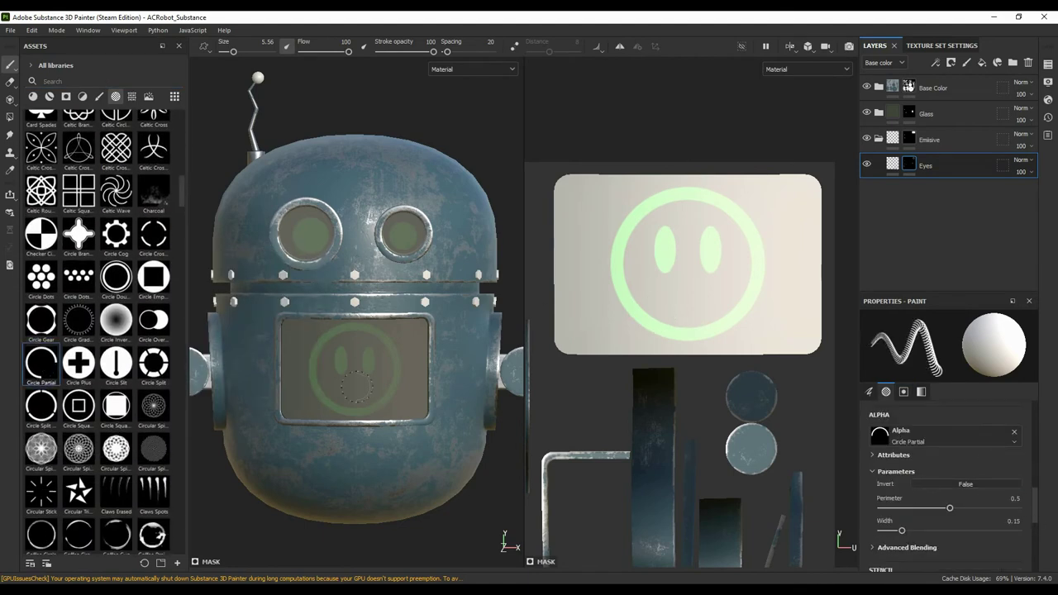
scroll(998, 480, up, 1)
scroll(975, 473, up, 2)
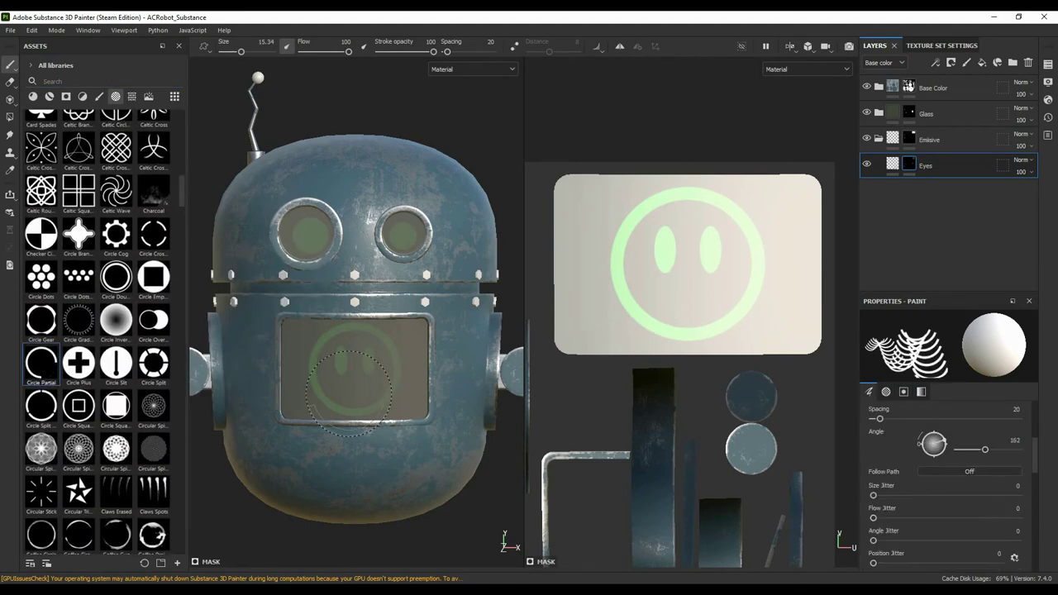
scroll(347, 395, up, 2)
scroll(347, 389, up, 3)
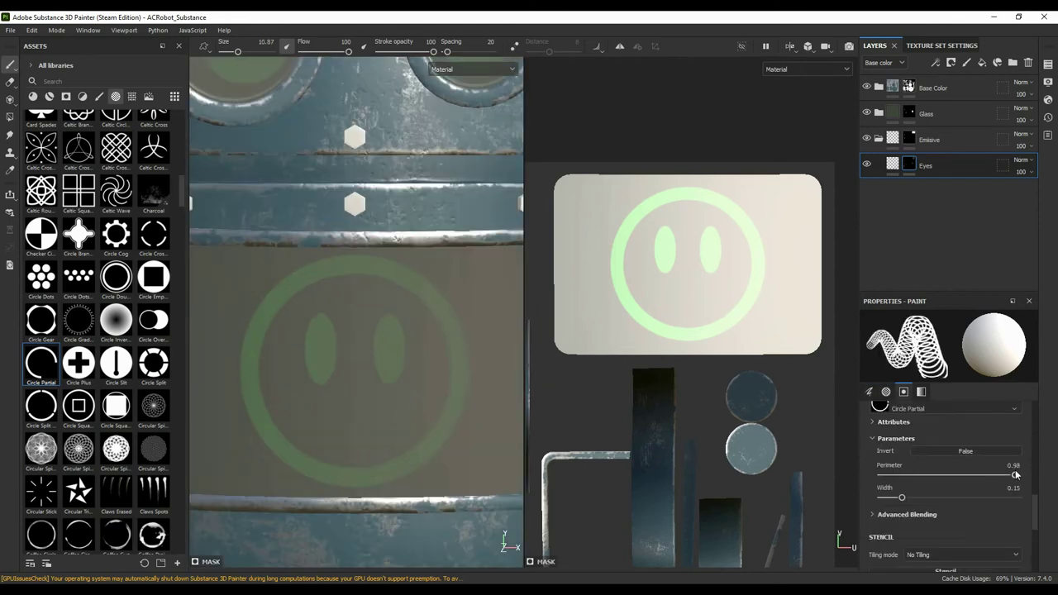
mouse_move(1016, 475)
mouse_down()
mouse_move(923, 475)
mouse_move(909, 497)
mouse_up()
scroll(415, 344, up, 2)
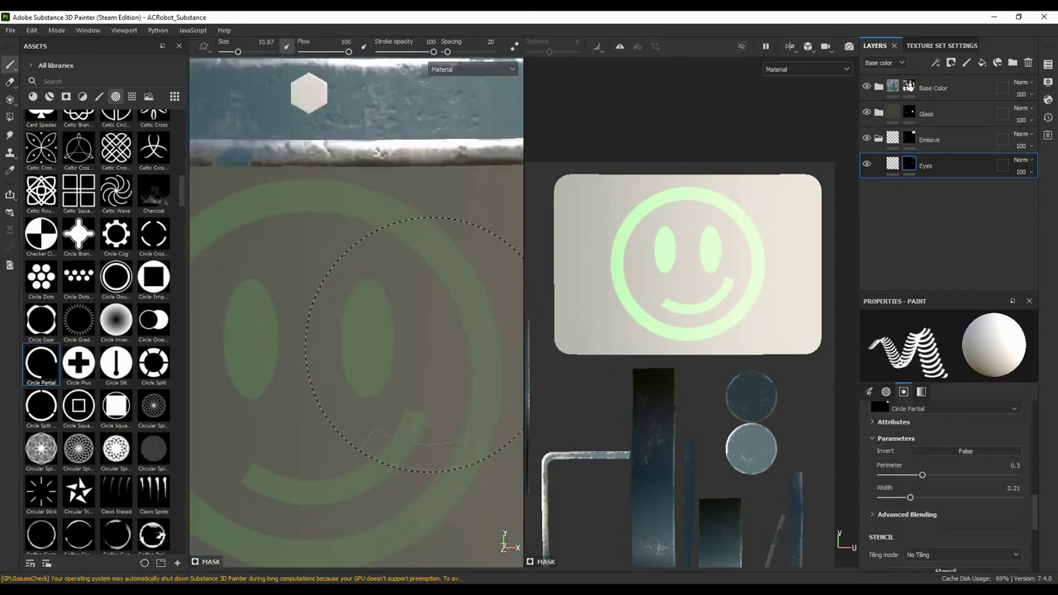
key(f)
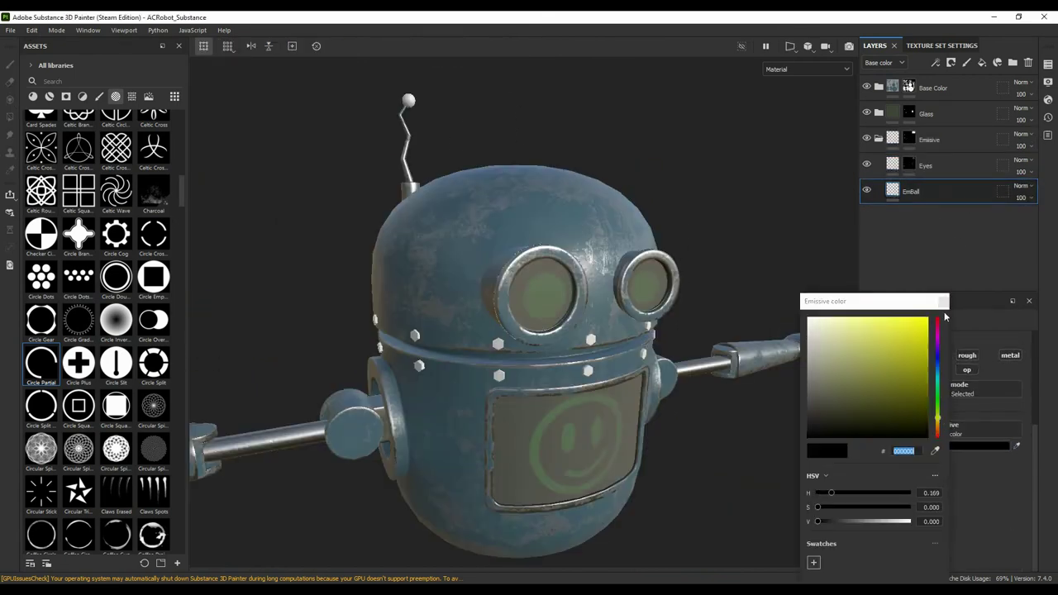
Step: Make the EmBall layer glow with a warm yellow emissive colour
click(957, 31)
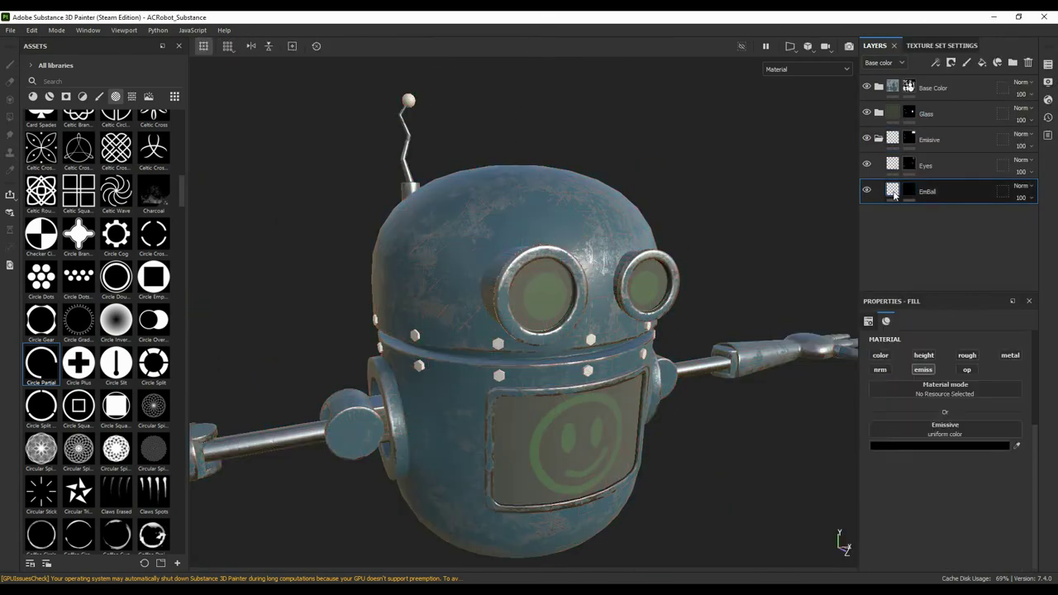
click(940, 445)
click(915, 341)
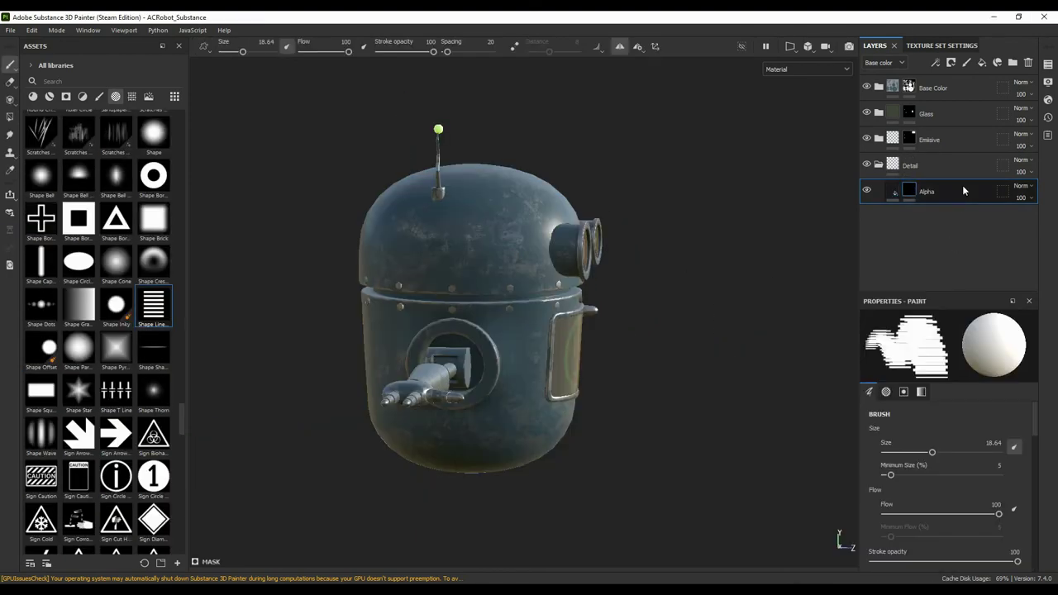
Step: Move the Detail group to the top and paint vents with a Triangle Cut alpha
drag(962, 191, 911, 117)
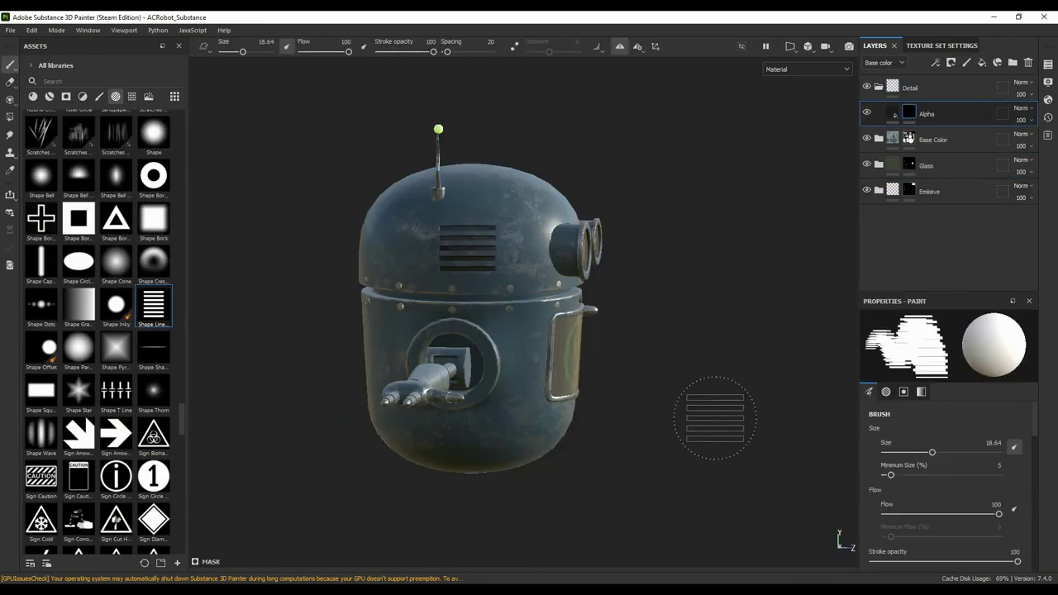
scroll(564, 310, up, 5)
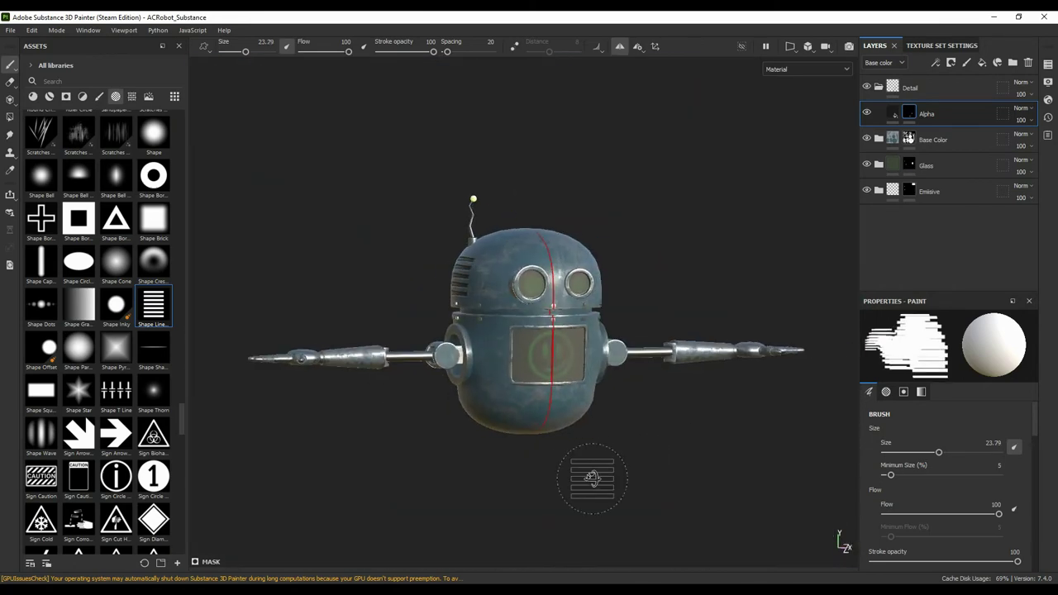
scroll(181, 309, up, 10)
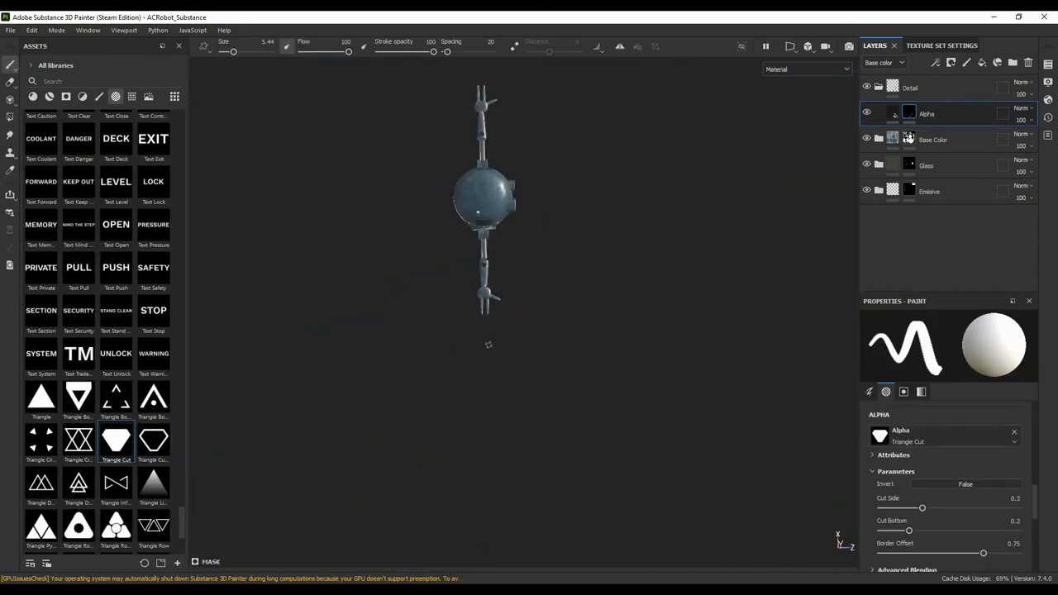
click(166, 453)
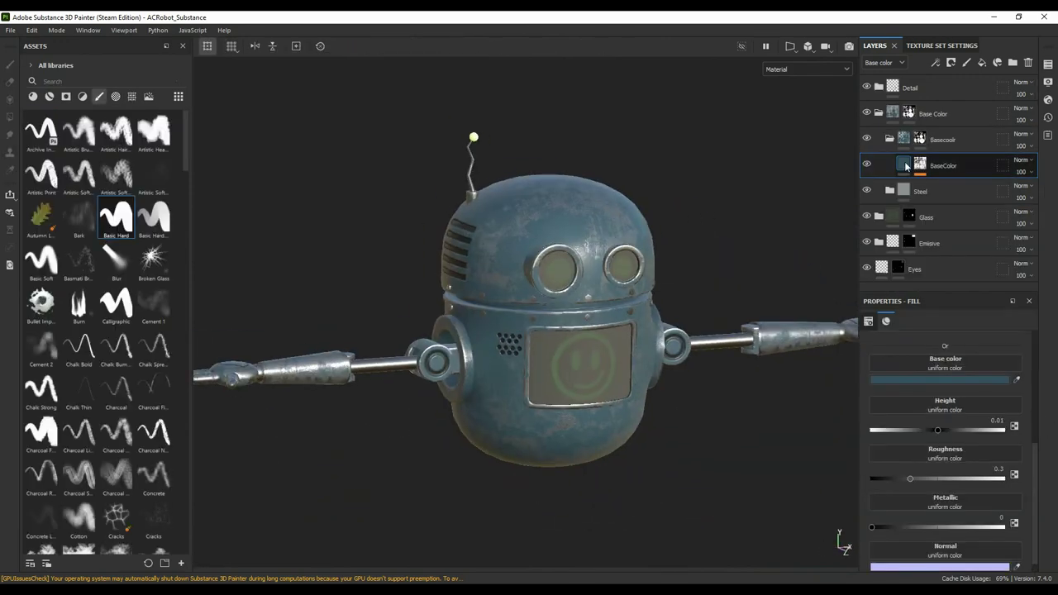
Step: Darken the BaseColor fill to a muted teal
click(940, 380)
scroll(590, 352, down, 2)
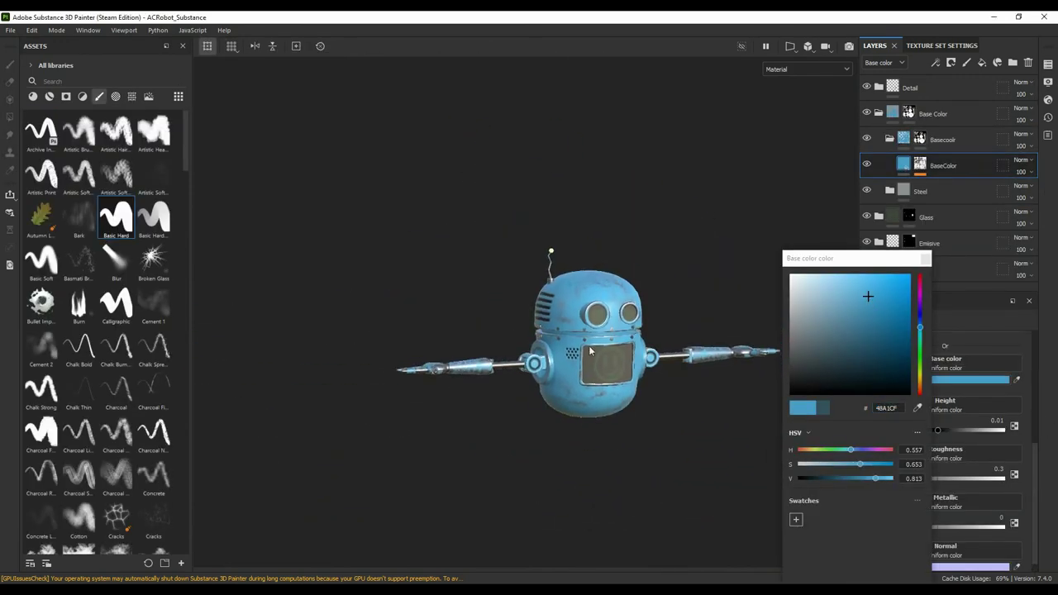
mouse_move(589, 352)
alt+mouse_down()
mouse_move(756, 449)
mouse_move(592, 448)
mouse_move(394, 373)
mouse_move(464, 405)
alt+mouse_up()
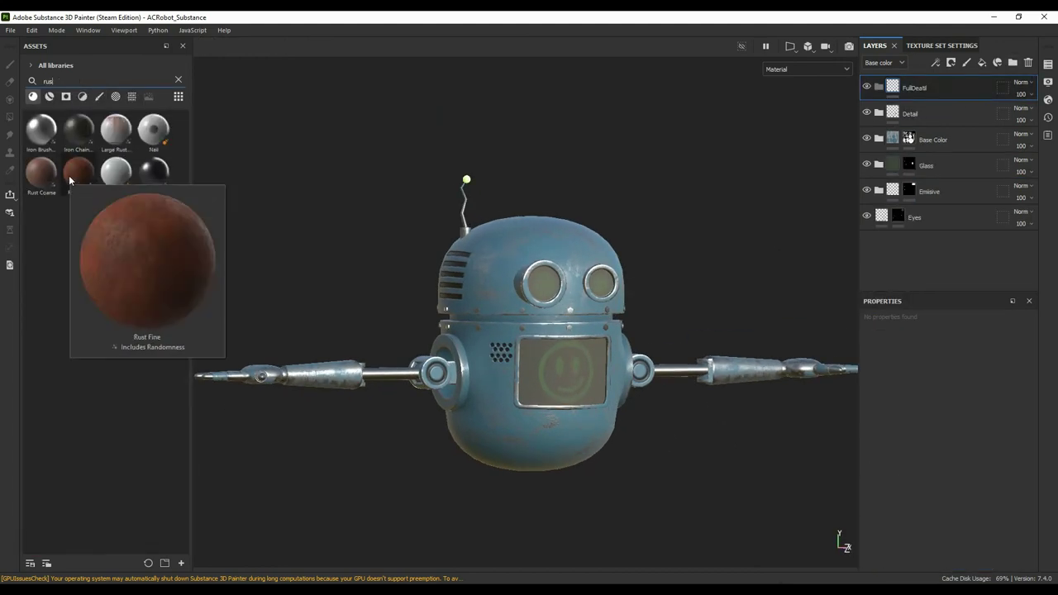
Step: Add the Rust Fine material inside a black-masked FullDetail group
drag(70, 180, 954, 107)
text(tail)
right_click(950, 91)
click(950, 105)
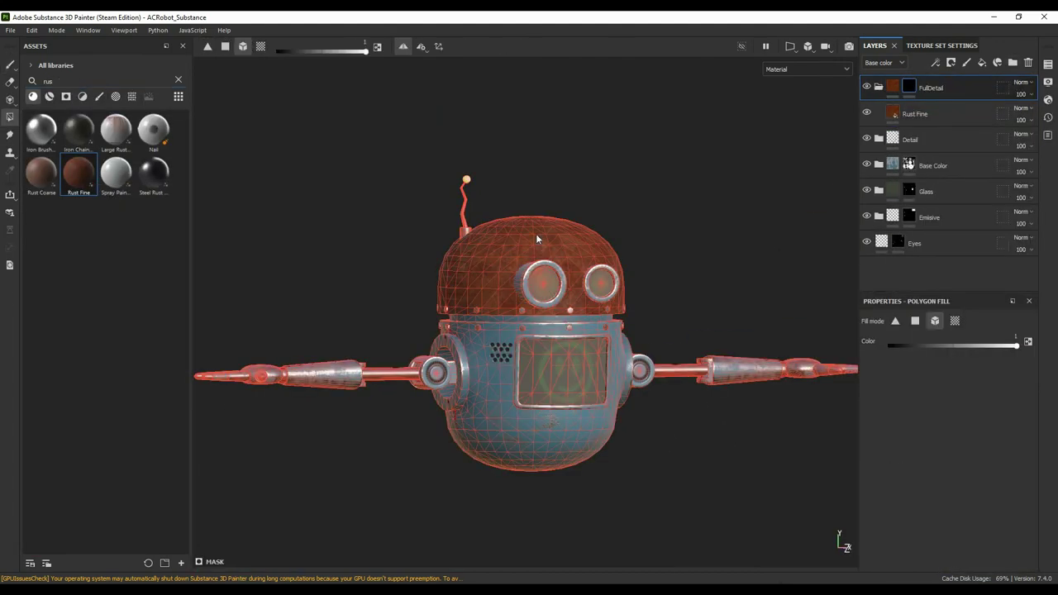
mouse_move(535, 233)
alt+mouse_down()
mouse_move(405, 433)
mouse_move(439, 405)
alt+mouse_up()
scroll(439, 405, up, 5)
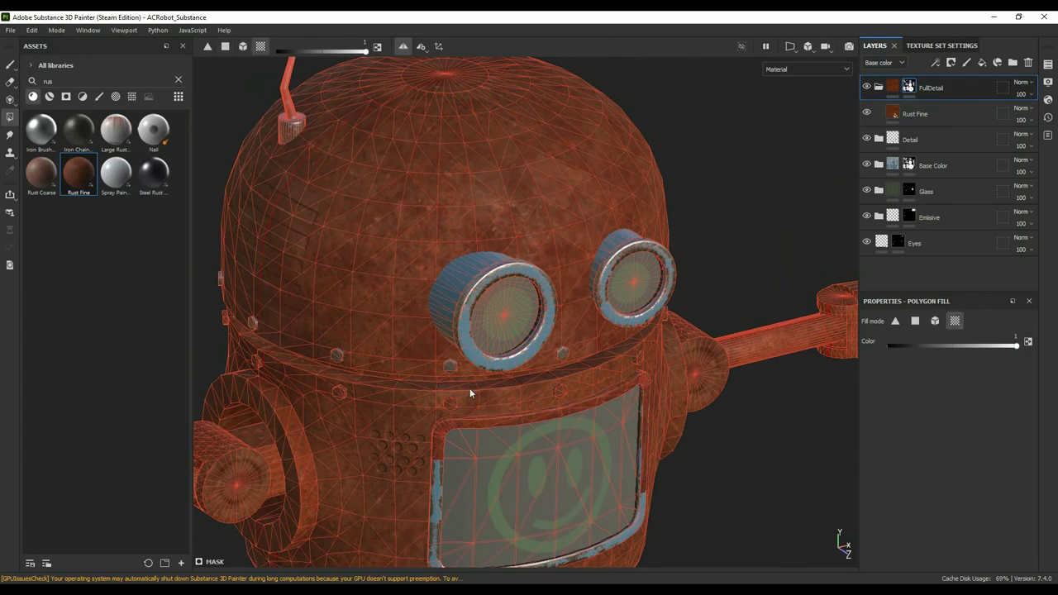
mouse_move(538, 347)
alt+mouse_down()
mouse_move(503, 342)
mouse_move(463, 378)
mouse_move(551, 382)
alt+mouse_up()
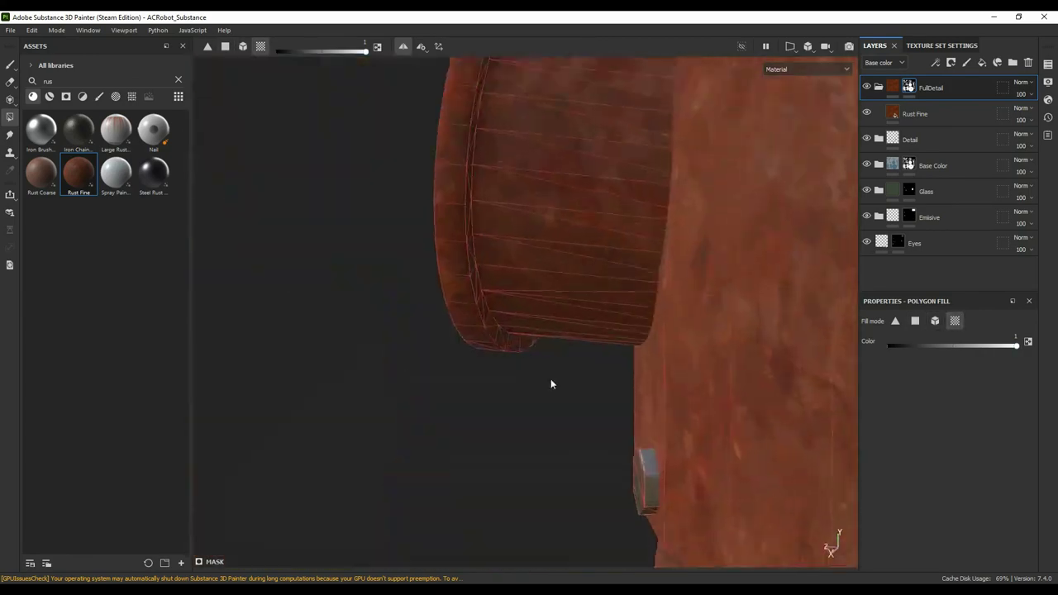
scroll(538, 283, down, 10)
Step: Apply the Dirt Dusty smart mask to Rust Fine, balance 0.69, for scattered spots
click(10, 65)
click(915, 113)
click(66, 96)
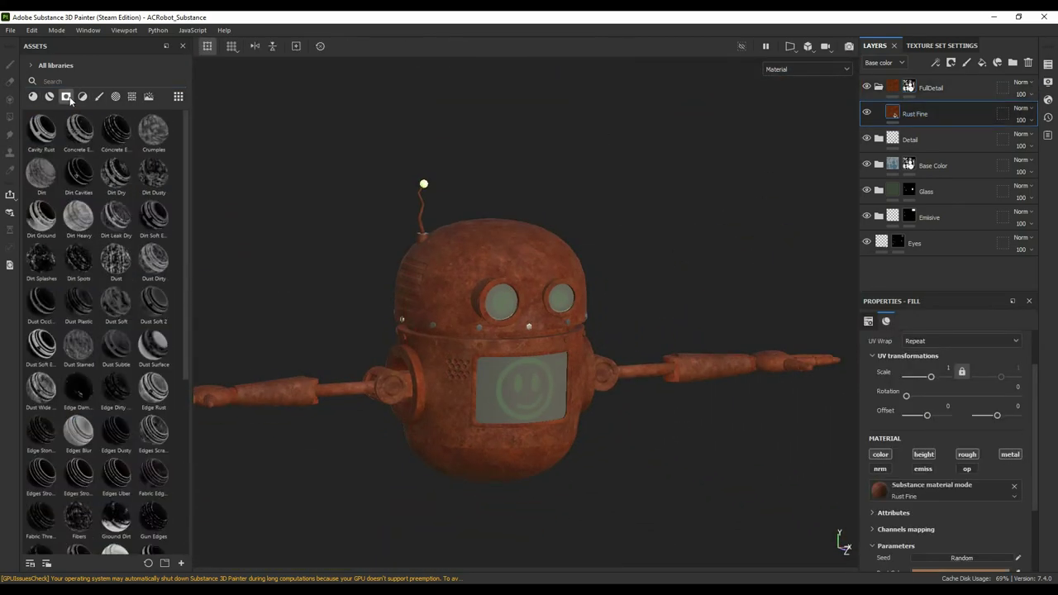
text(rust)
drag(79, 128, 915, 113)
click(969, 387)
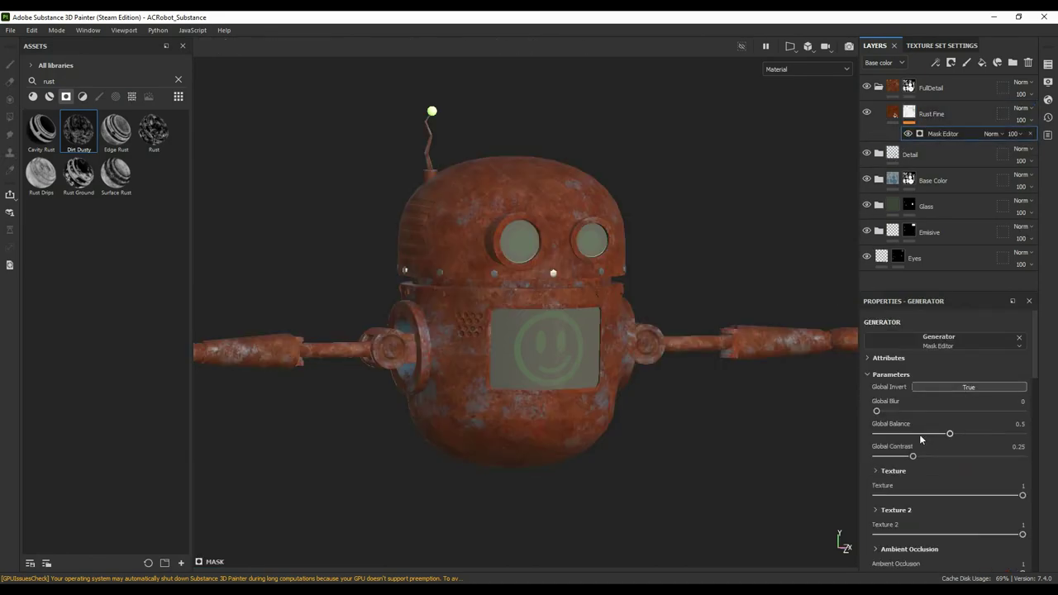
drag(919, 434, 989, 425)
key(ctrl+z)
key(ctrl+z)
mouse_move(674, 401)
alt+mouse_down()
mouse_move(700, 374)
mouse_move(713, 423)
mouse_move(543, 301)
alt+mouse_up()
scroll(543, 301, up, 3)
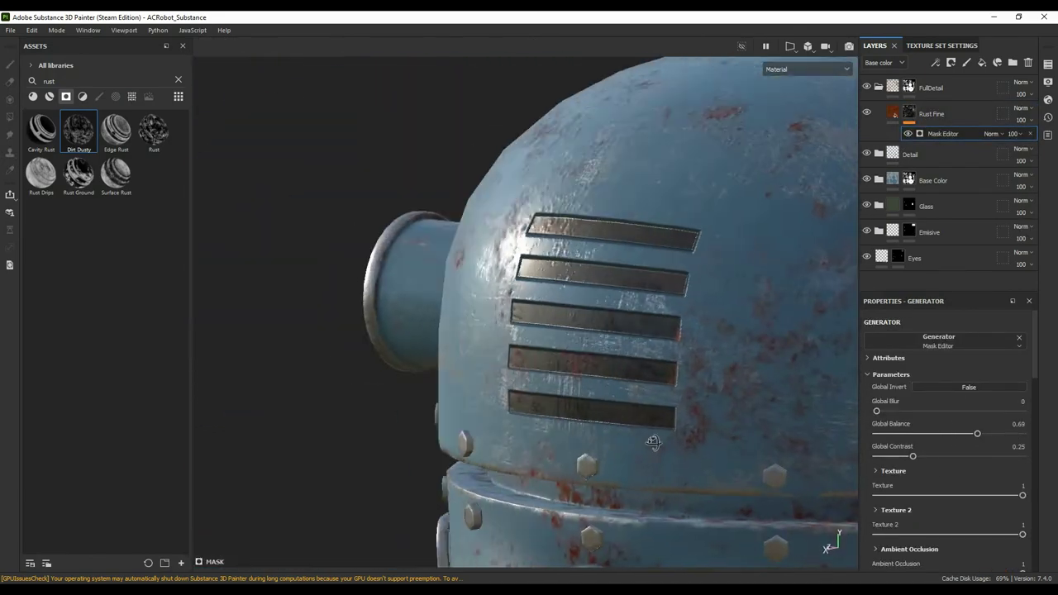
scroll(499, 409, down, 3)
Step: Add a new fill layer with a brown base colour for dirt
key(f)
click(982, 64)
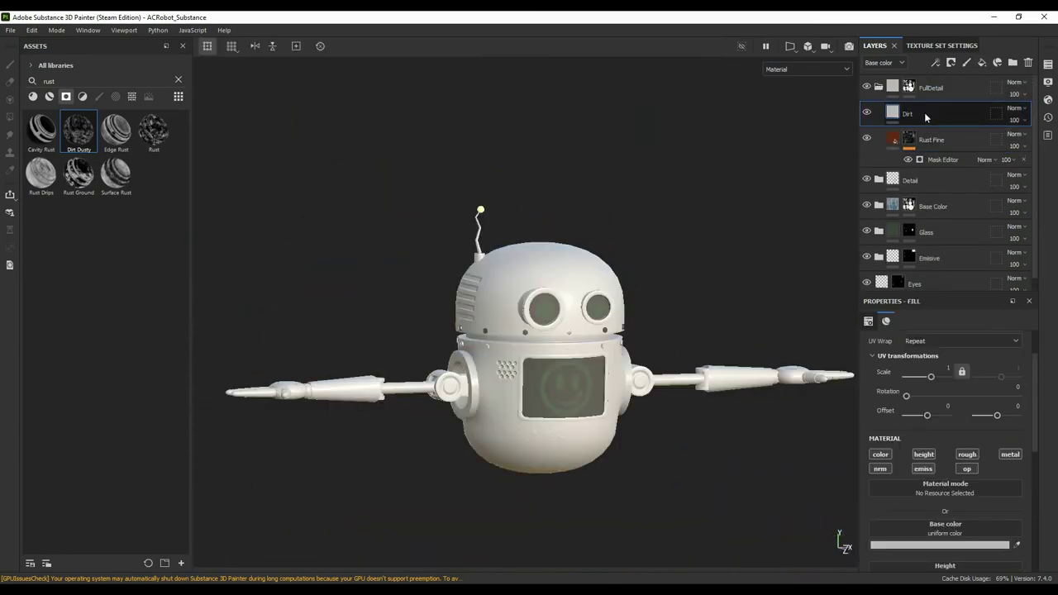
click(945, 364)
drag(864, 360, 837, 358)
Step: Name the fill layer Dirt and search the asset library for 'dirt'
double_click(912, 114)
key(Return)
click(178, 80)
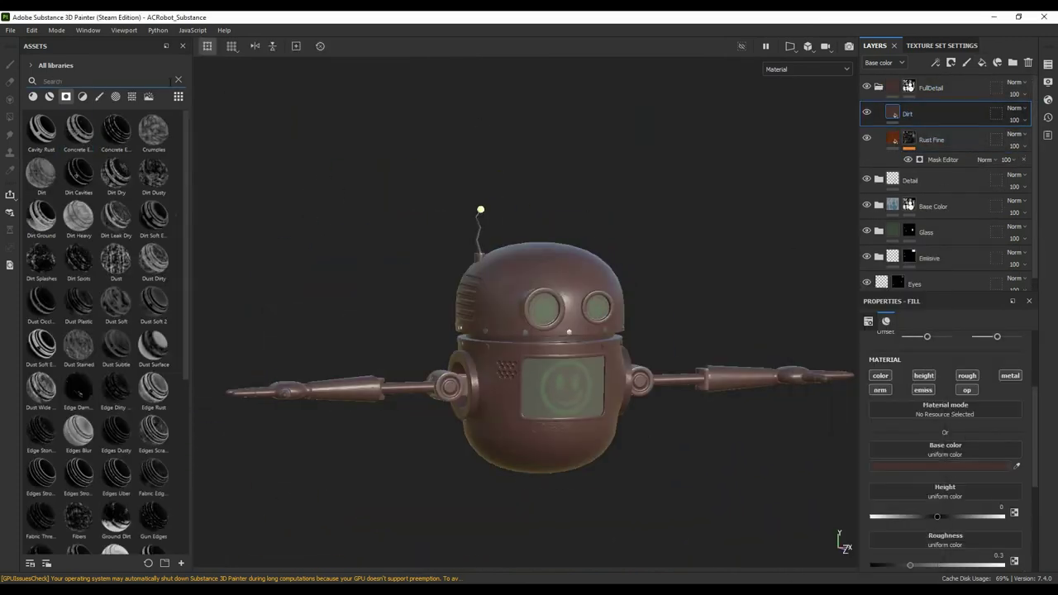
text(dirt)
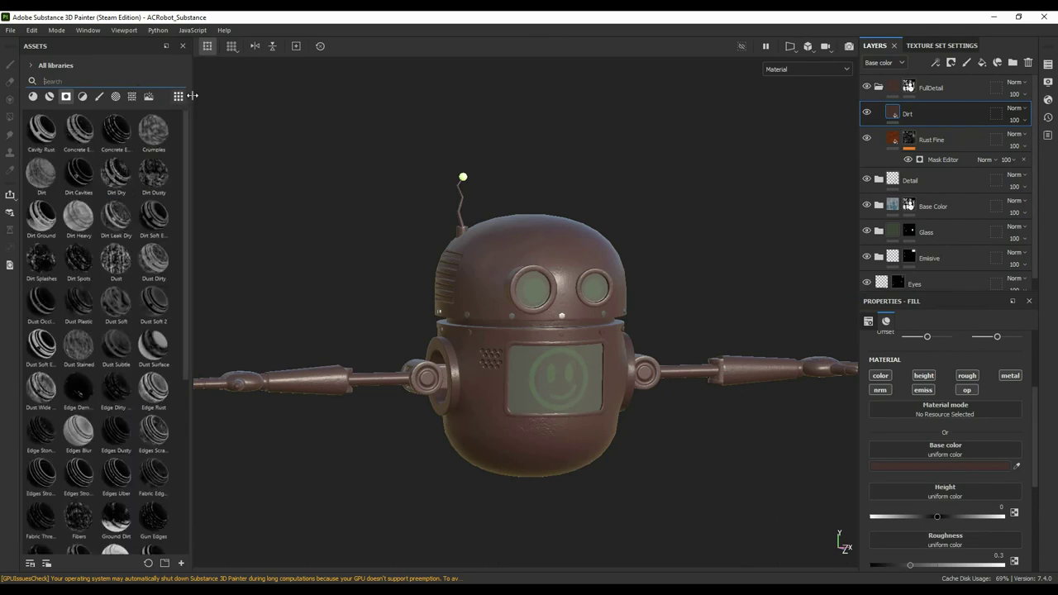